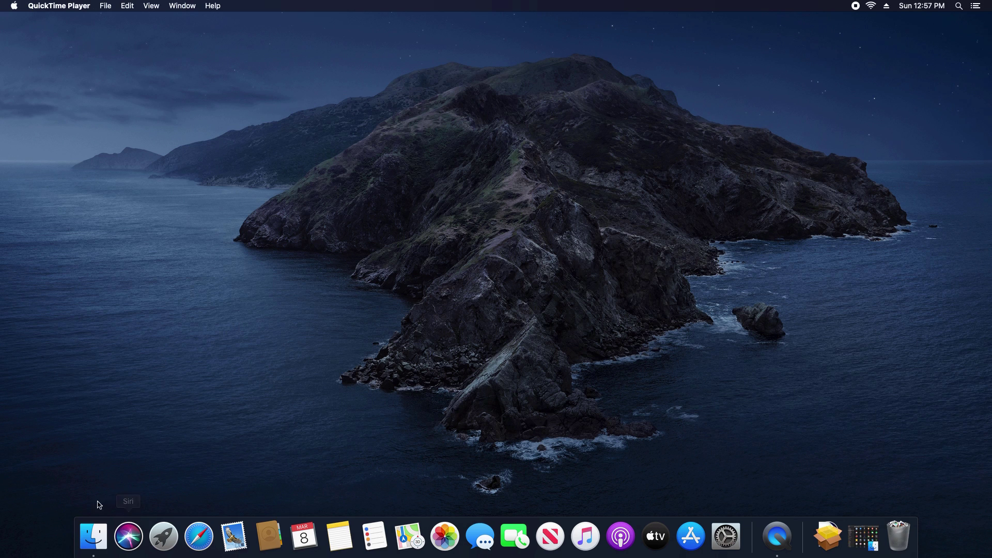
Open Disk Utility from the Mac's Utilities folder.
click(96, 536)
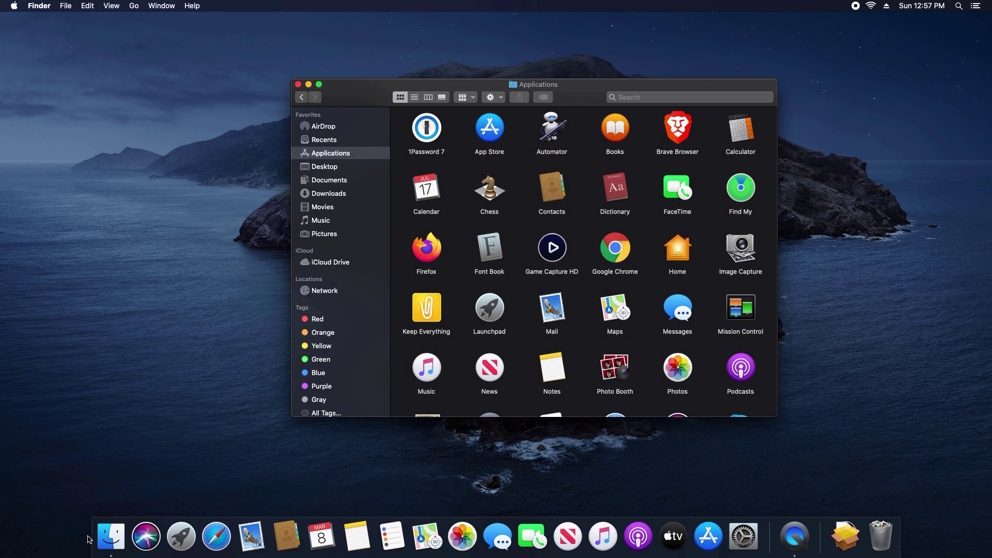
click(136, 6)
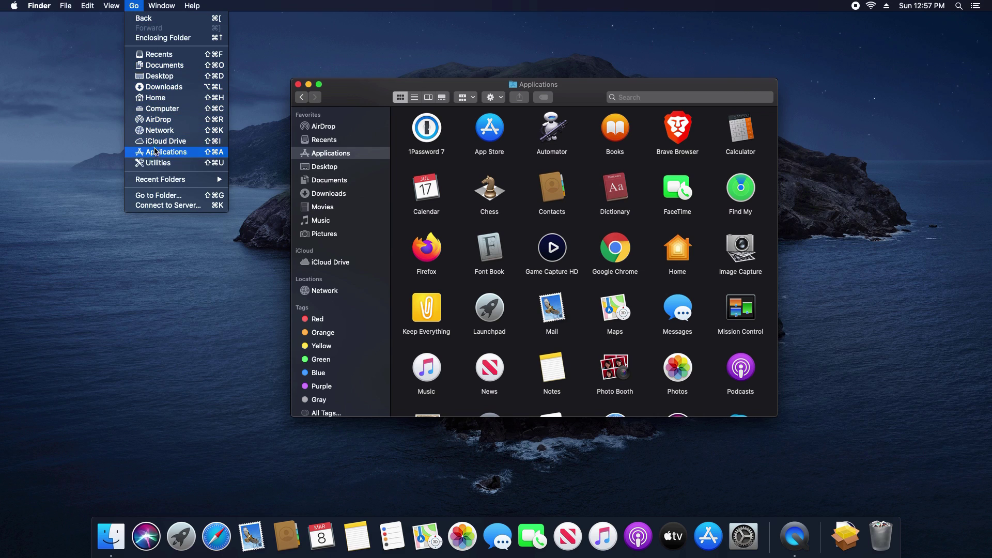
click(158, 164)
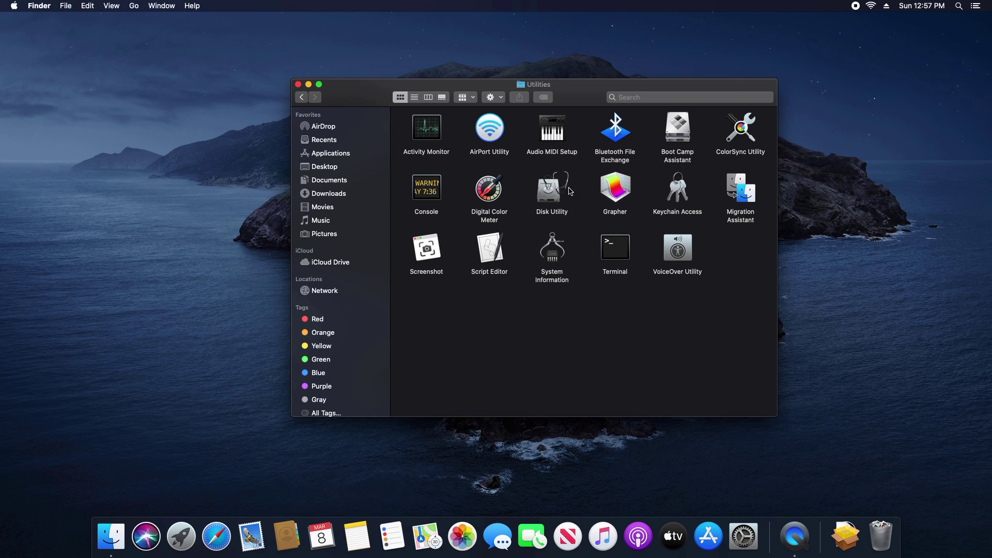
double_click(551, 194)
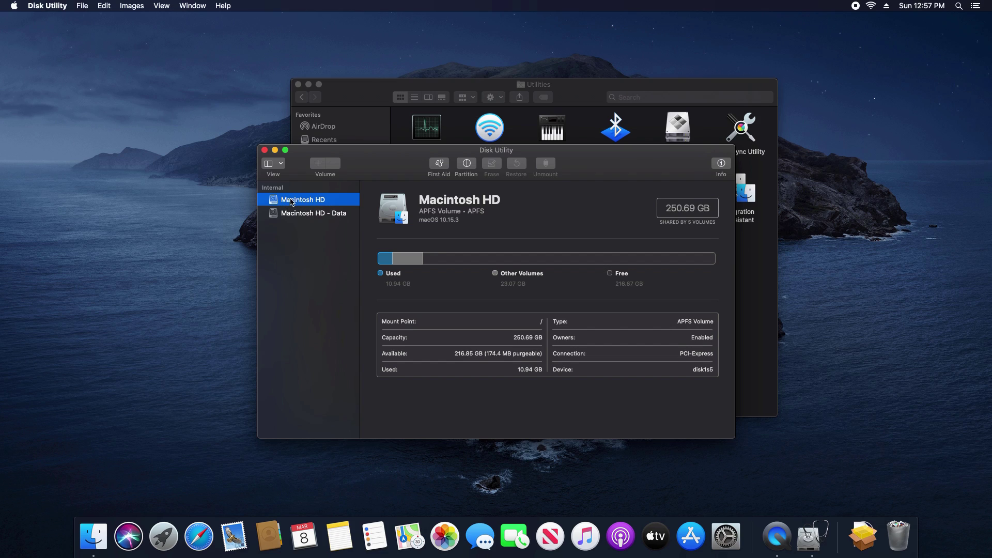
Run First Aid on the Macintosh HD volume, accept the startup volume verification, and close the finished report.
click(441, 165)
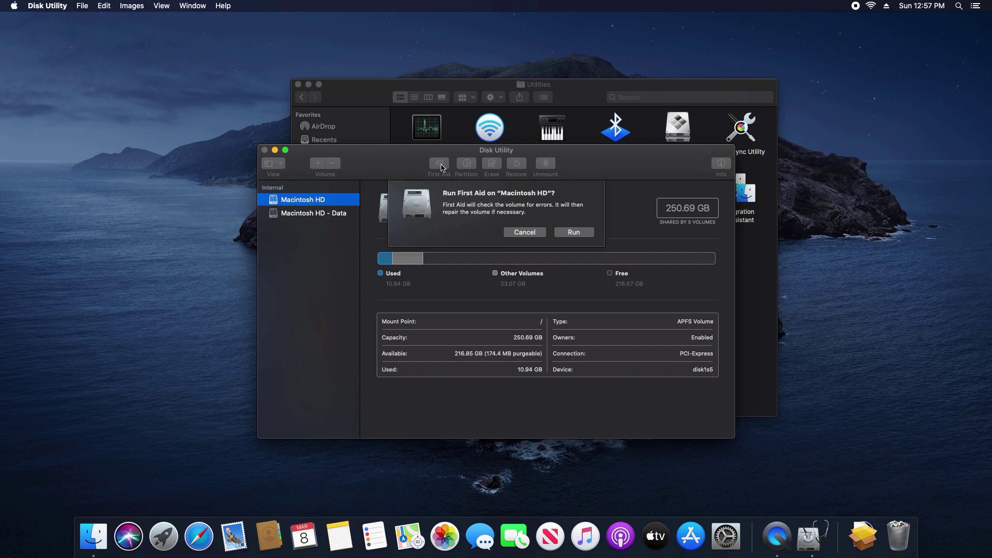
click(574, 232)
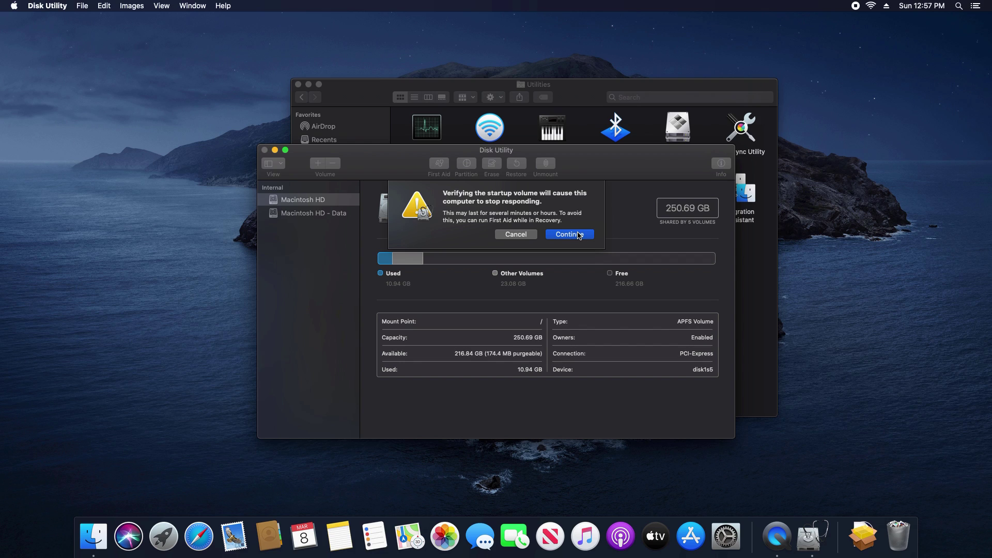
click(570, 234)
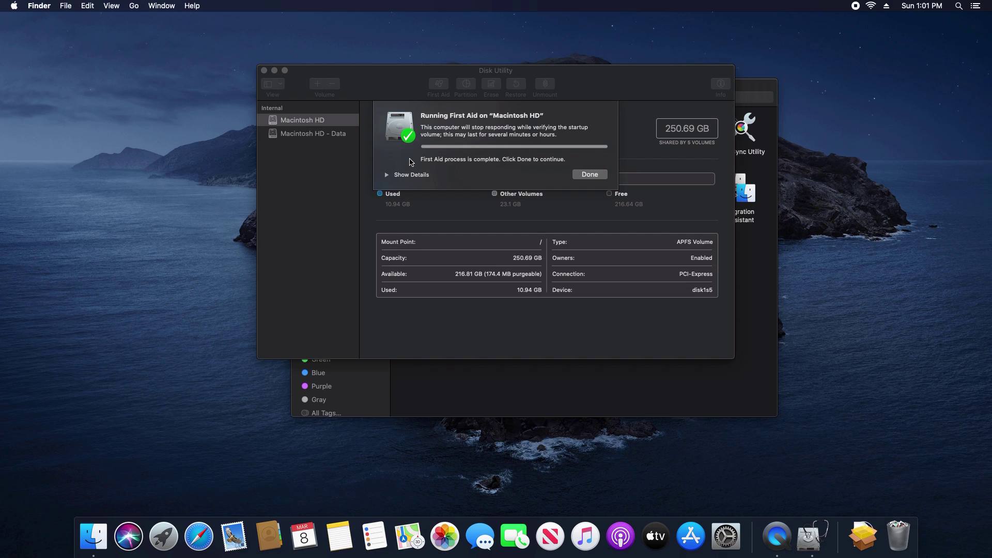
click(590, 175)
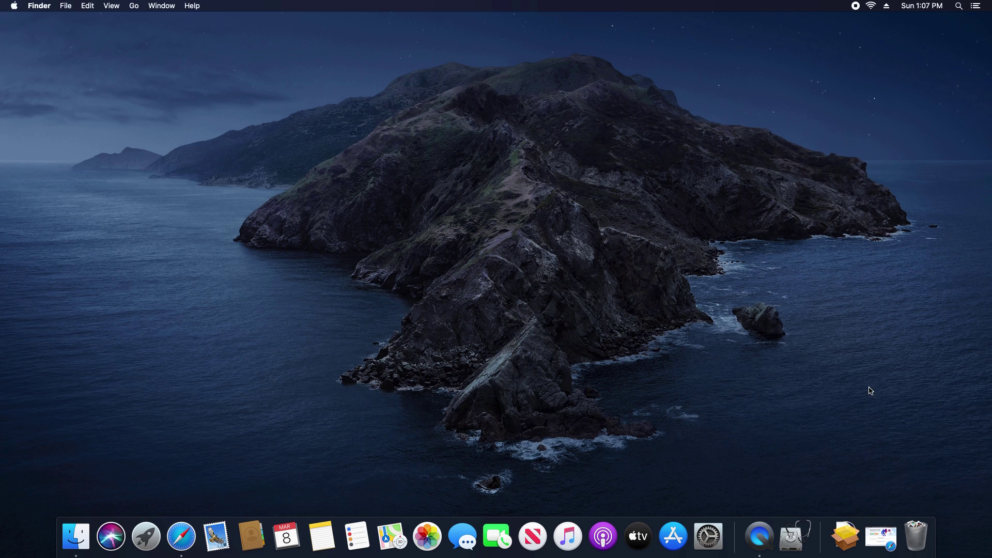
Switch to Safari, download the free Malwarebytes for Mac package from malwarebytes.com, and open its installer.
click(183, 539)
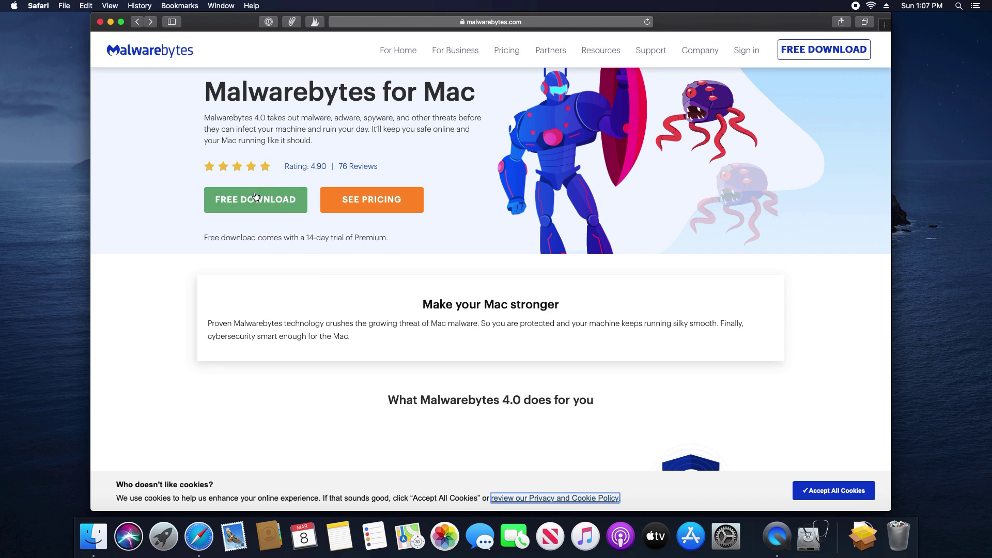
click(242, 207)
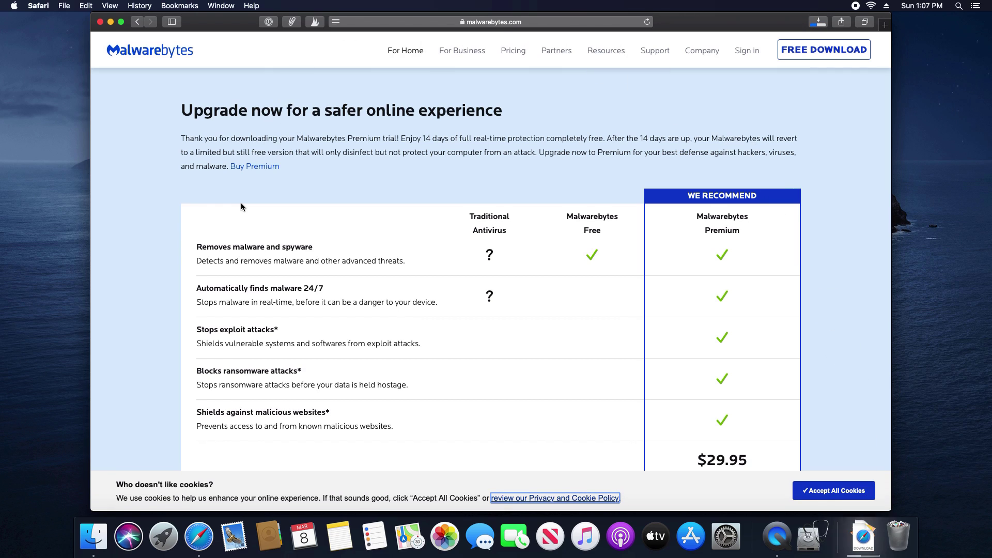
click(818, 22)
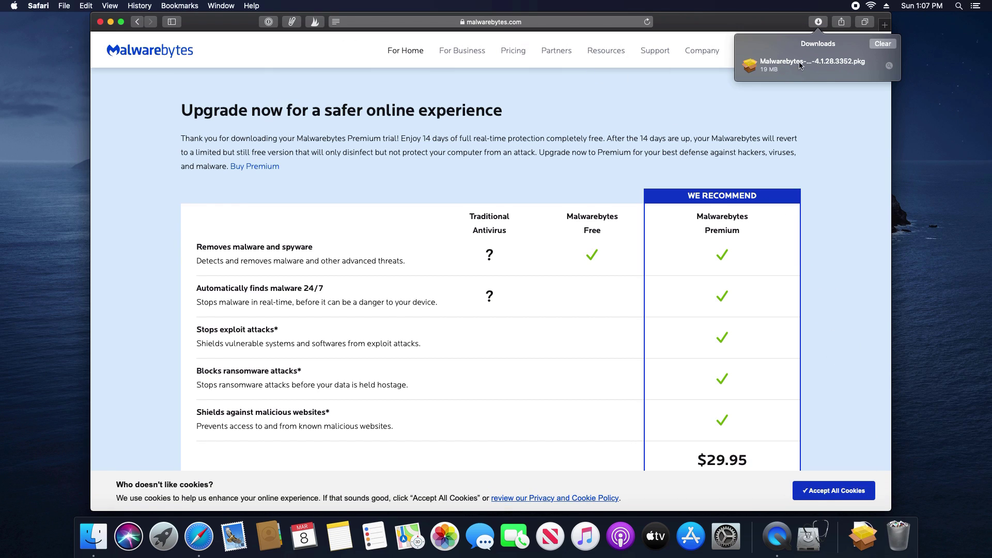
double_click(790, 66)
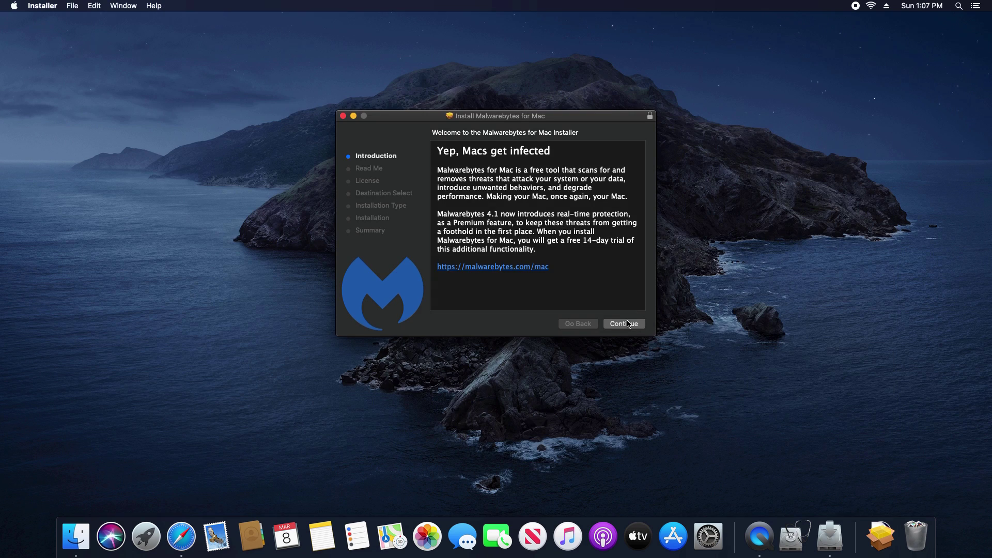
Proceed through the Malwarebytes installer's introduction and read-me pages and agree to the software license.
click(628, 324)
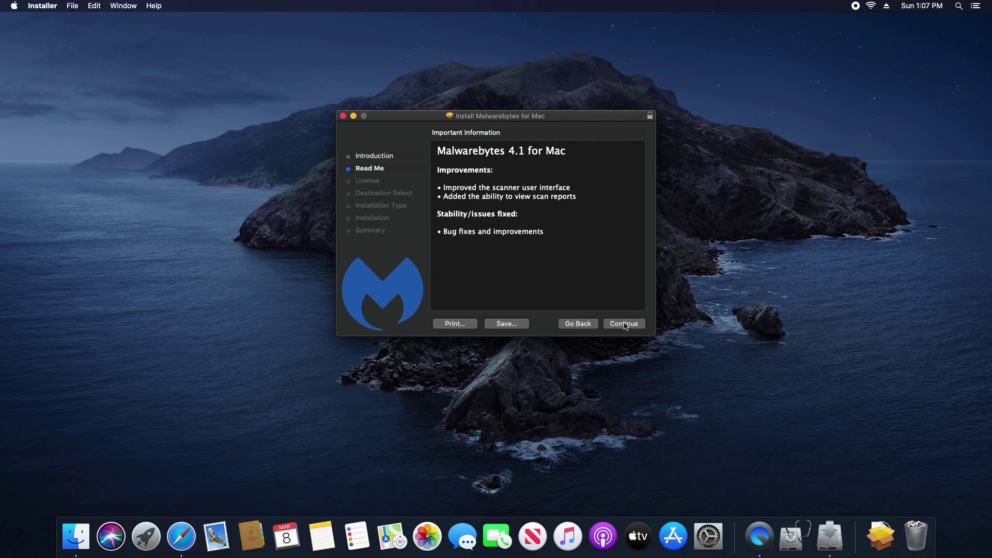
click(626, 327)
click(626, 326)
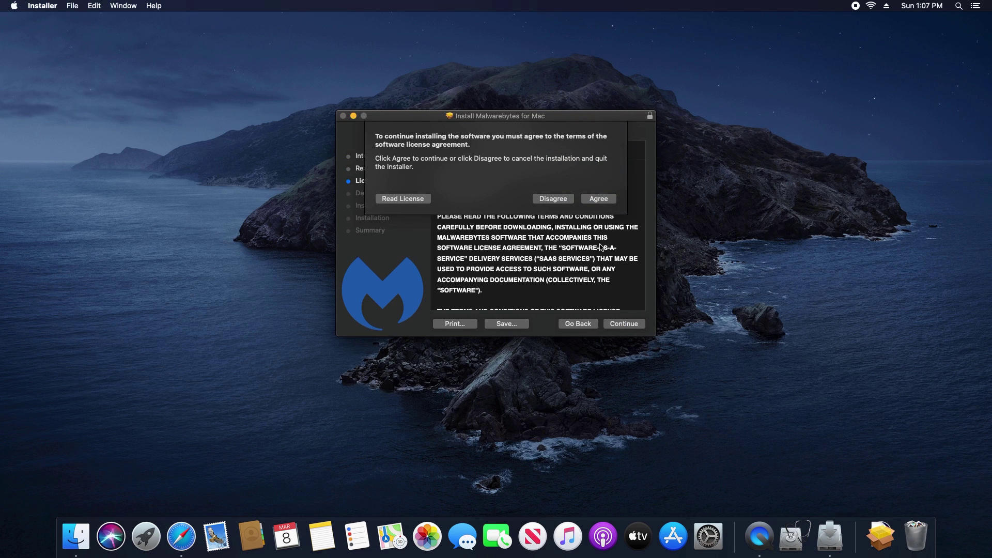
click(607, 201)
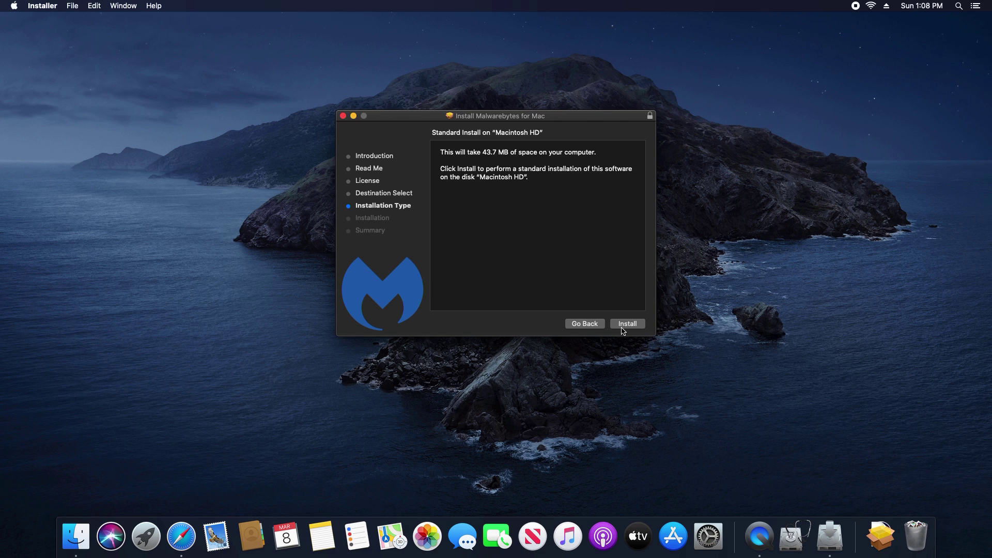
Perform the standard Malwarebytes installation on Macintosh HD, authorizing it with the account password.
click(624, 330)
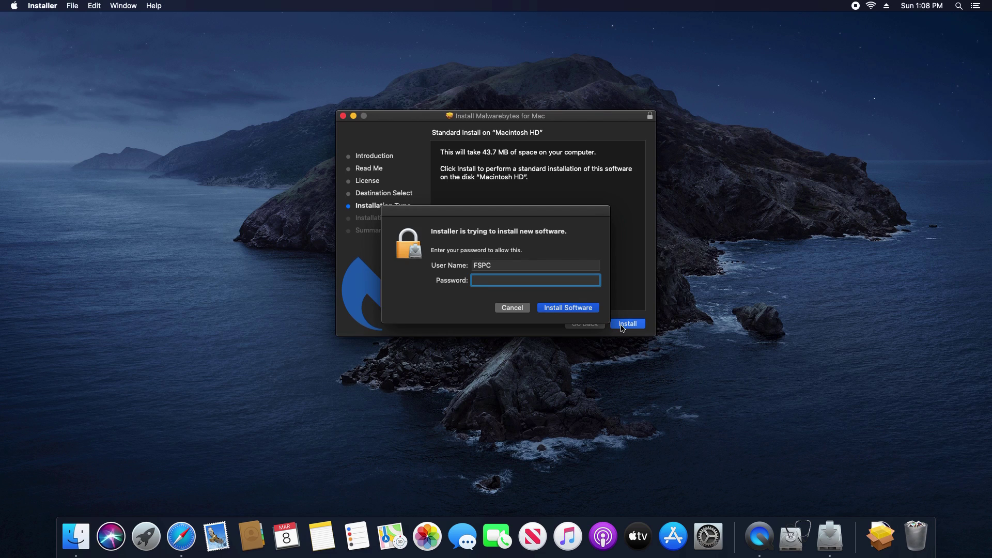
text(•••••••••••••••)
click(587, 310)
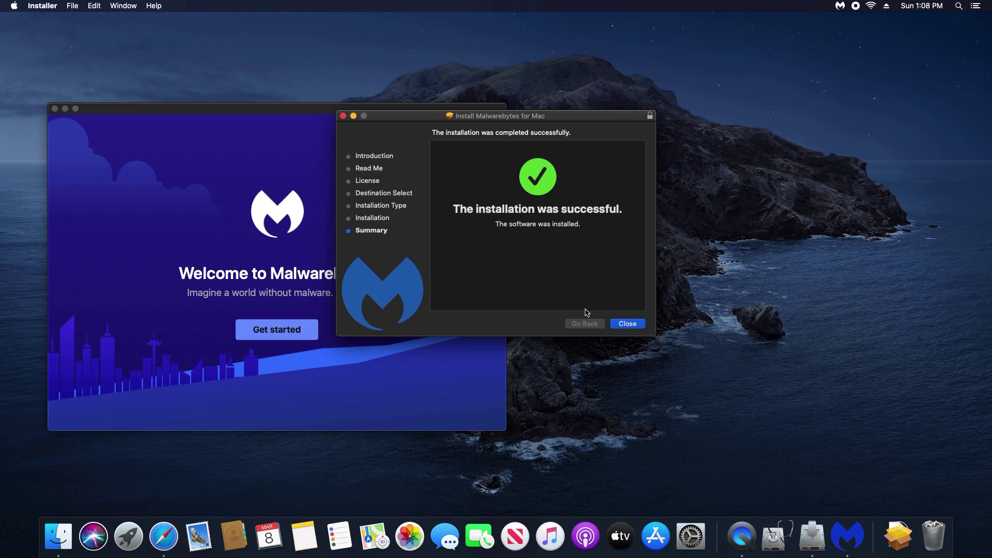
Open the Security & Privacy settings in System Preferences.
click(14, 7)
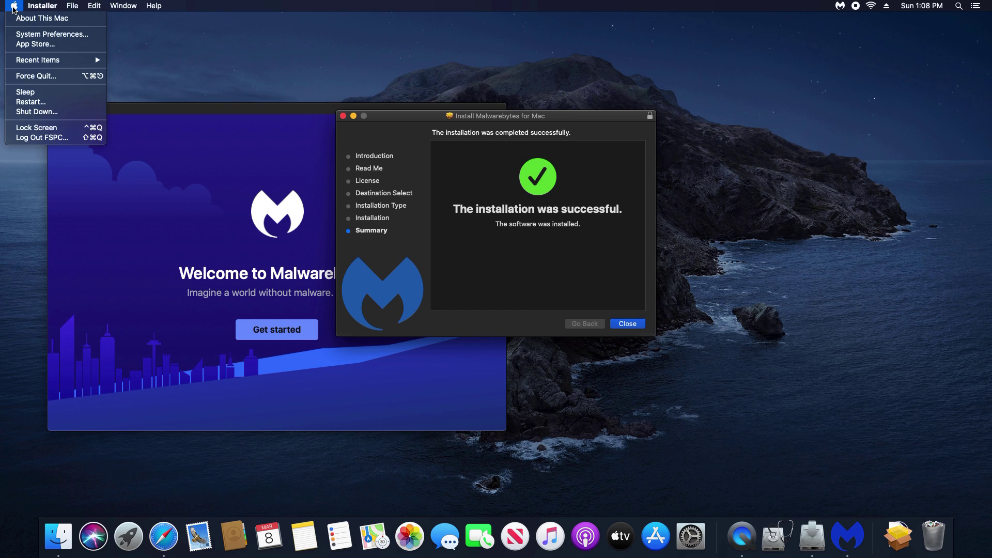
click(28, 35)
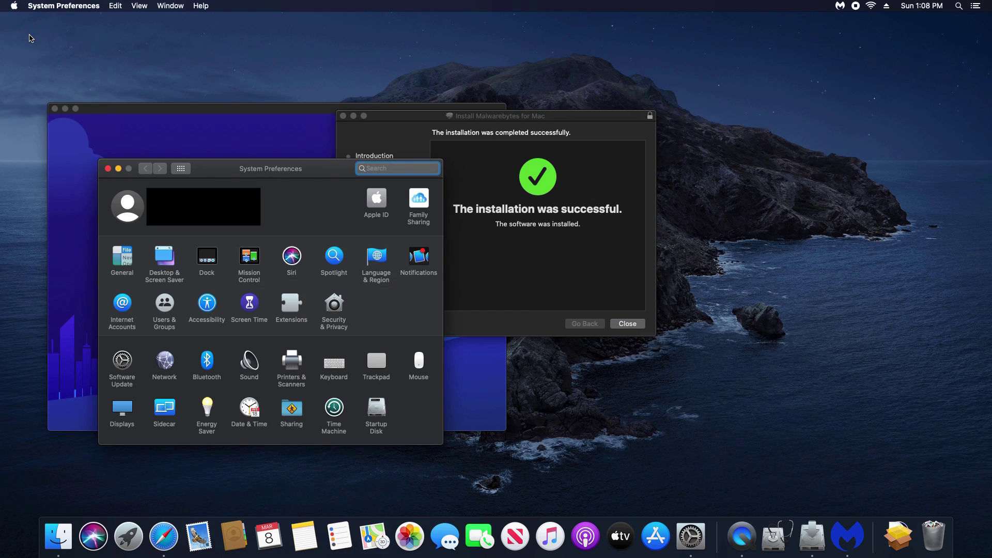
click(339, 308)
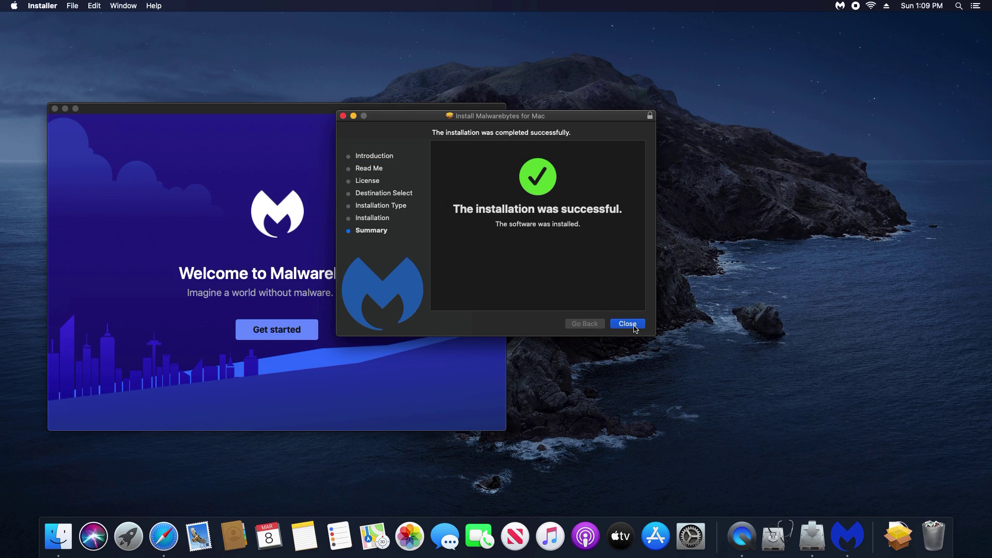
Close the finished Malwarebytes installer and move its package to the Trash.
click(635, 327)
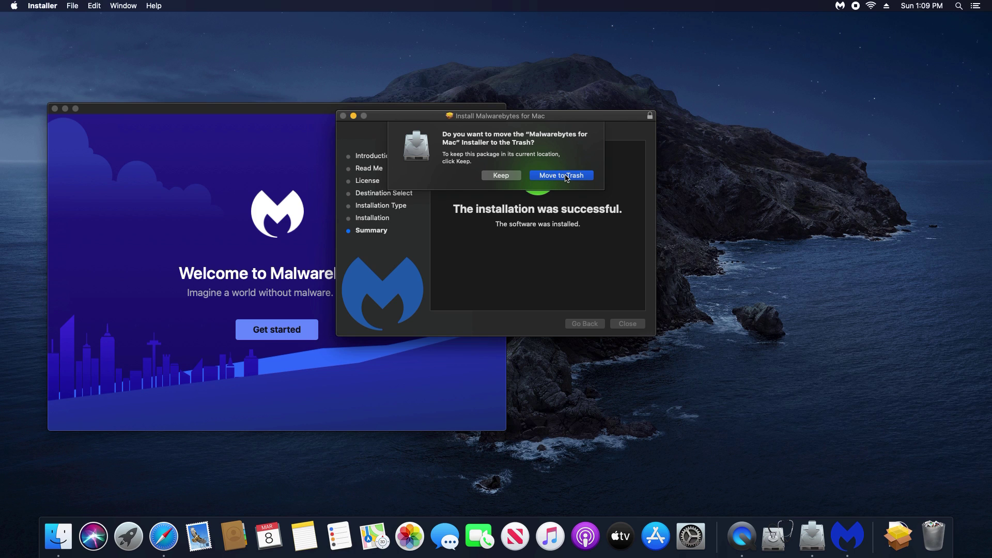
click(568, 178)
click(567, 178)
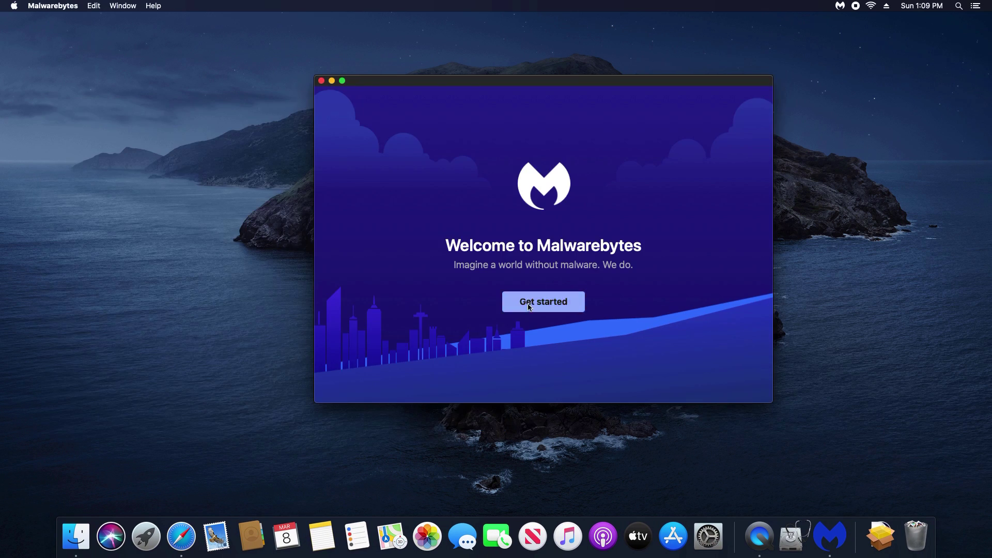
Set up Malwarebytes for a personal computer with the Free version, leaving the optional email blank.
click(541, 308)
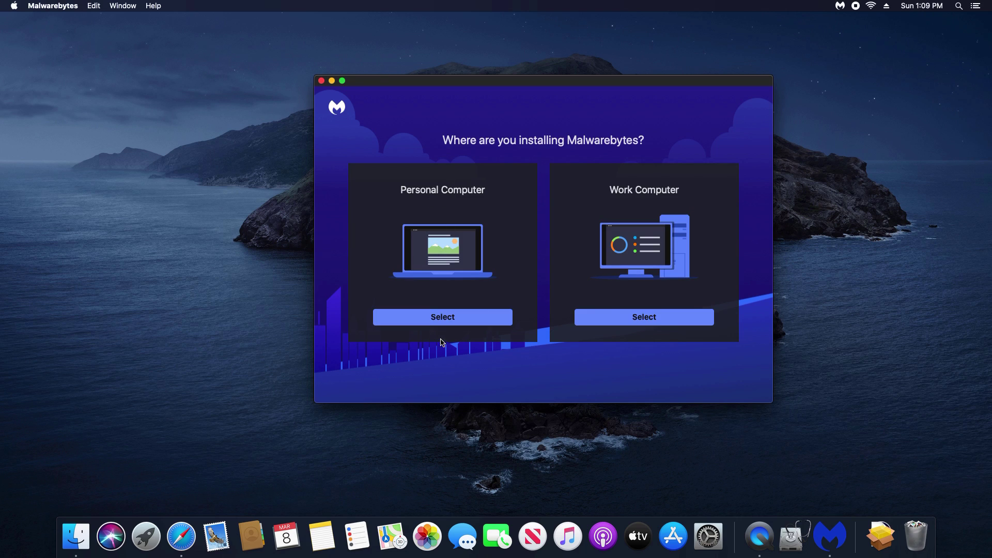
click(436, 321)
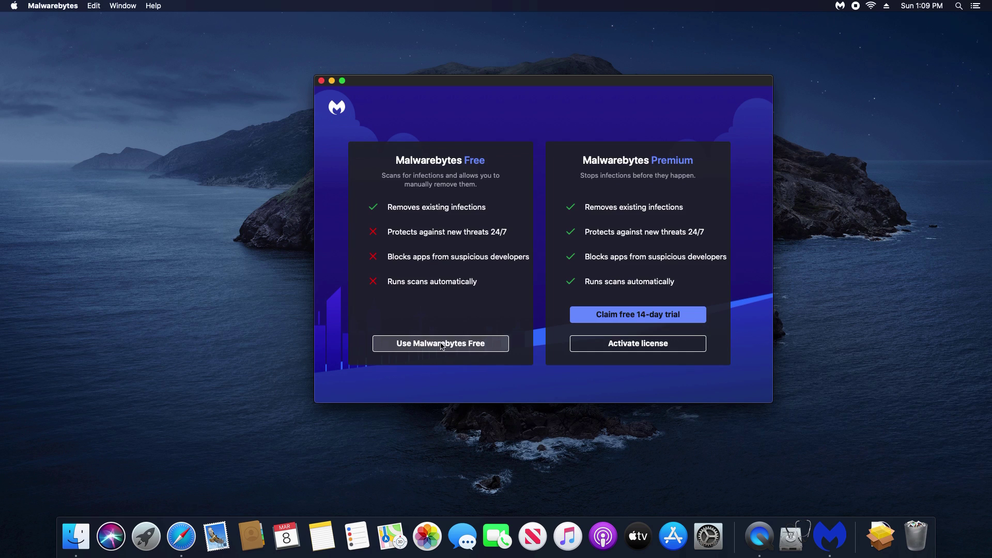
click(427, 345)
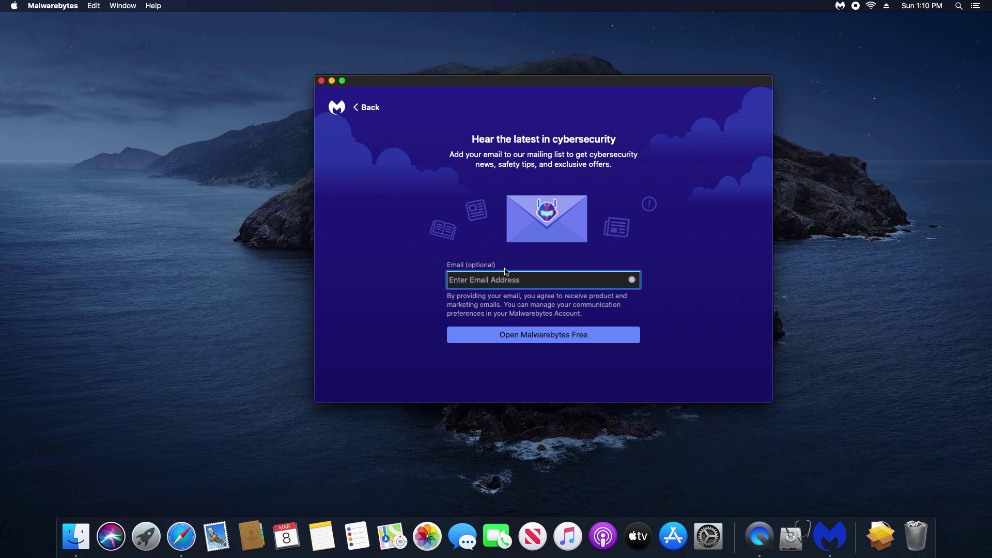
click(457, 331)
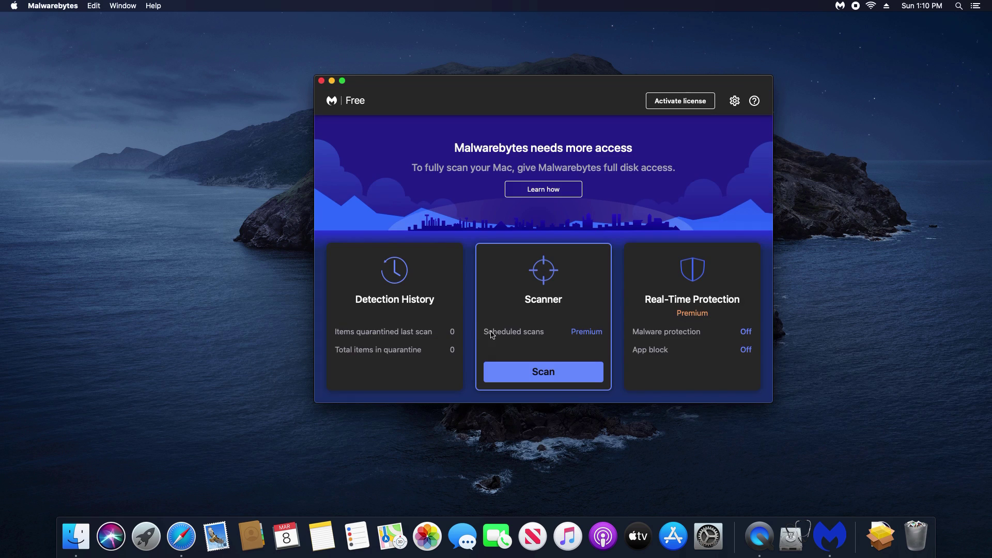
Check Malwarebytes for updates and start a malware scan of the Mac.
click(52, 8)
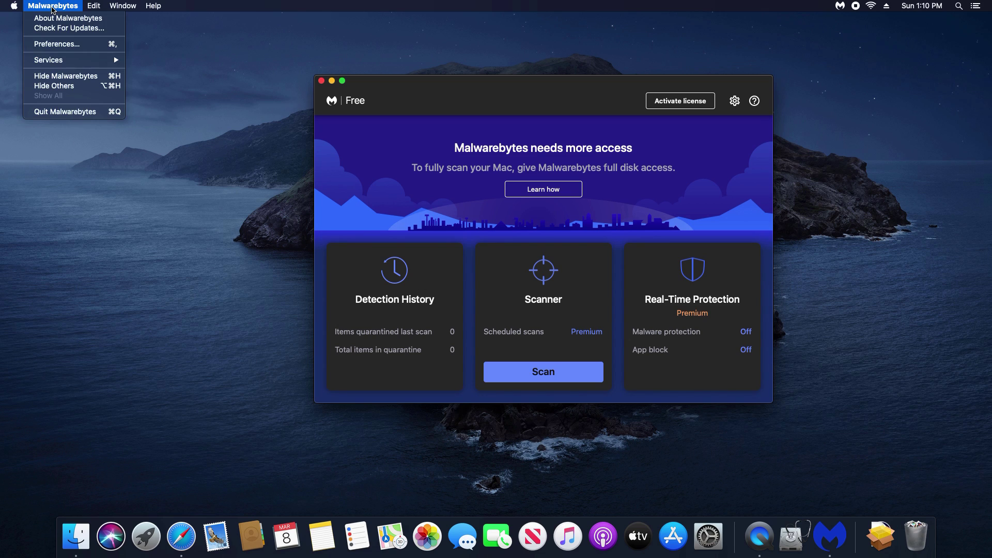
click(68, 31)
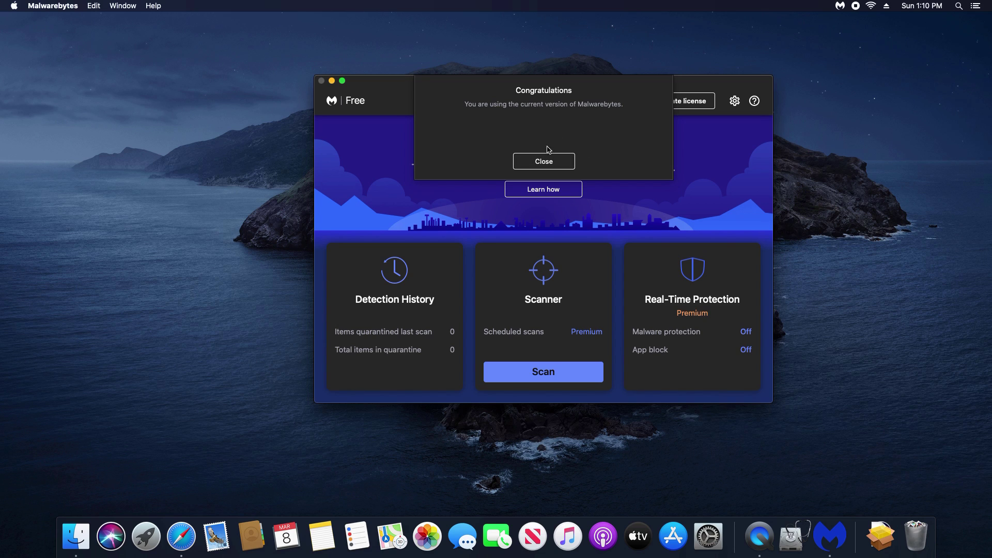
click(544, 163)
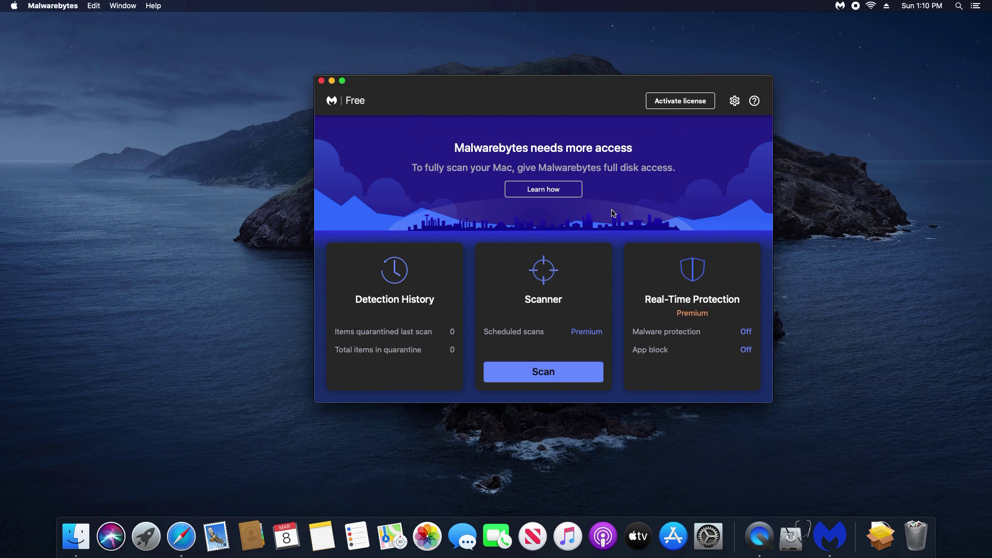
click(542, 373)
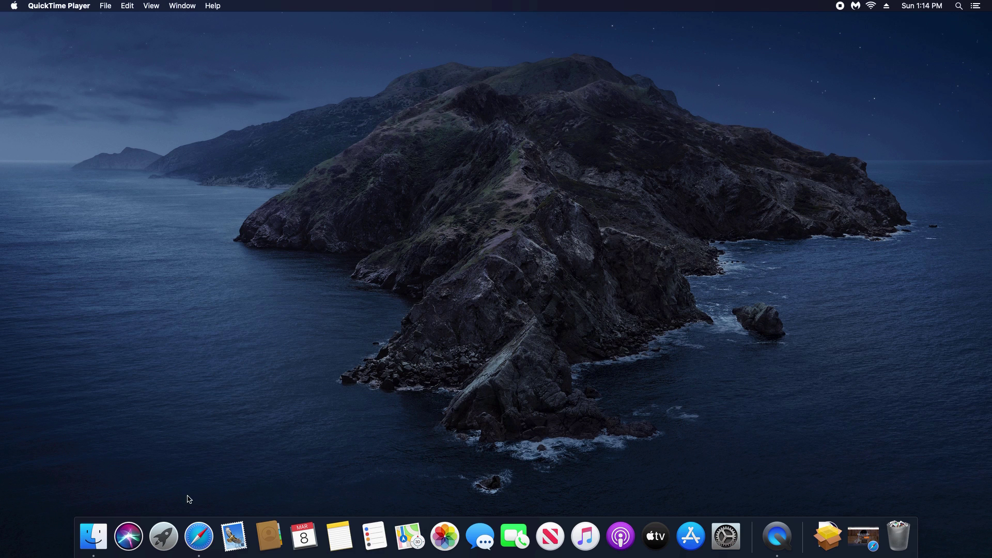
Download the free Avast Security for Mac in Safari, allowing downloads from avast.com, and launch its installer from avast_security_online.dmg.
click(199, 536)
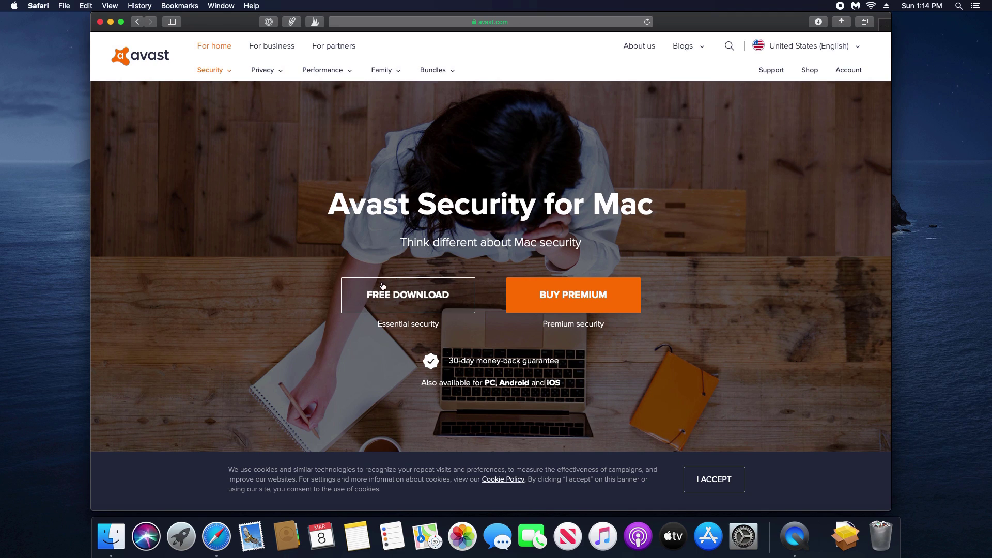
click(408, 299)
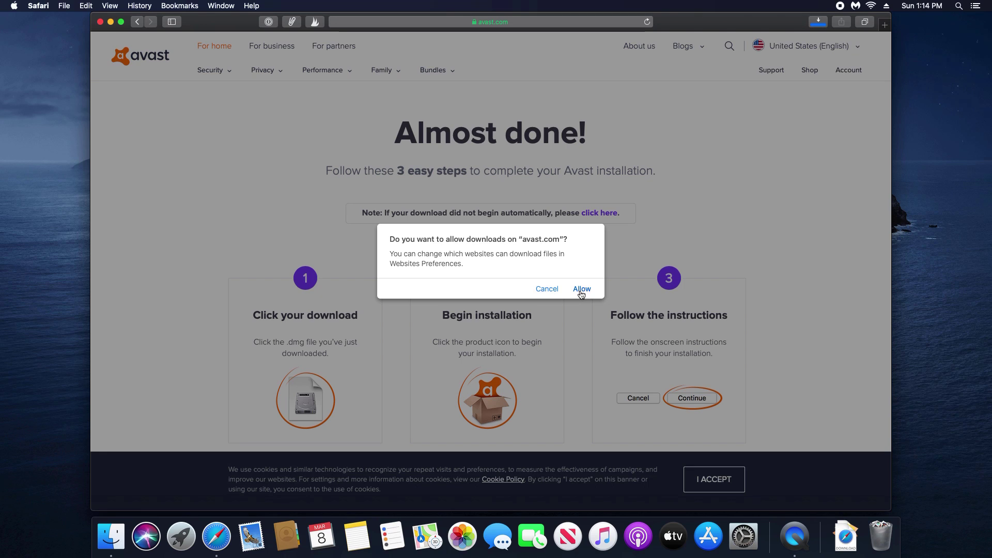
click(581, 290)
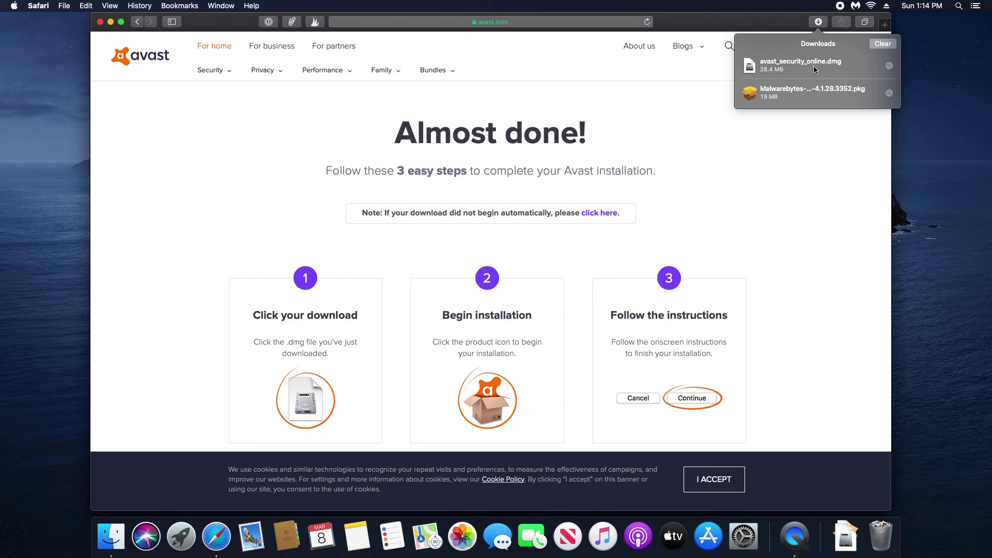
double_click(785, 66)
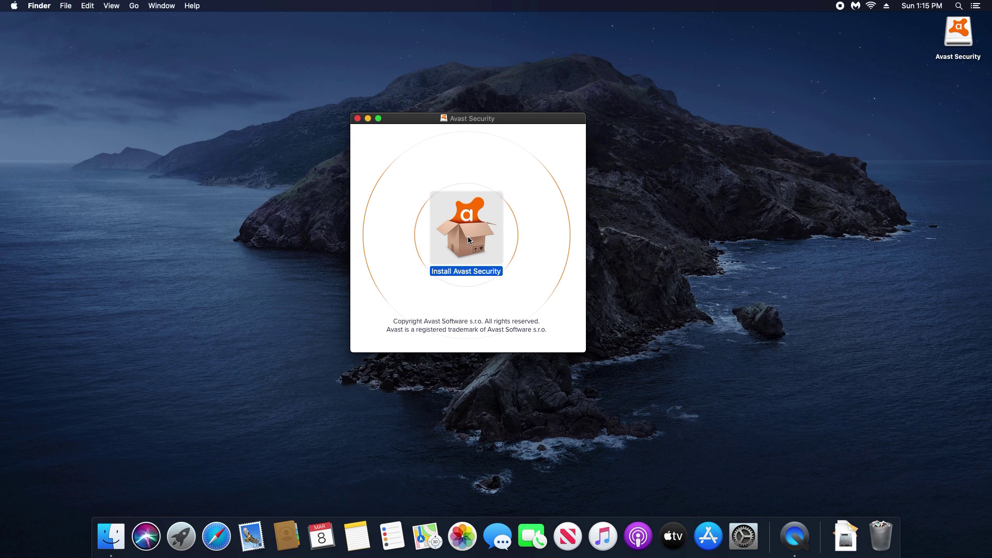
double_click(468, 237)
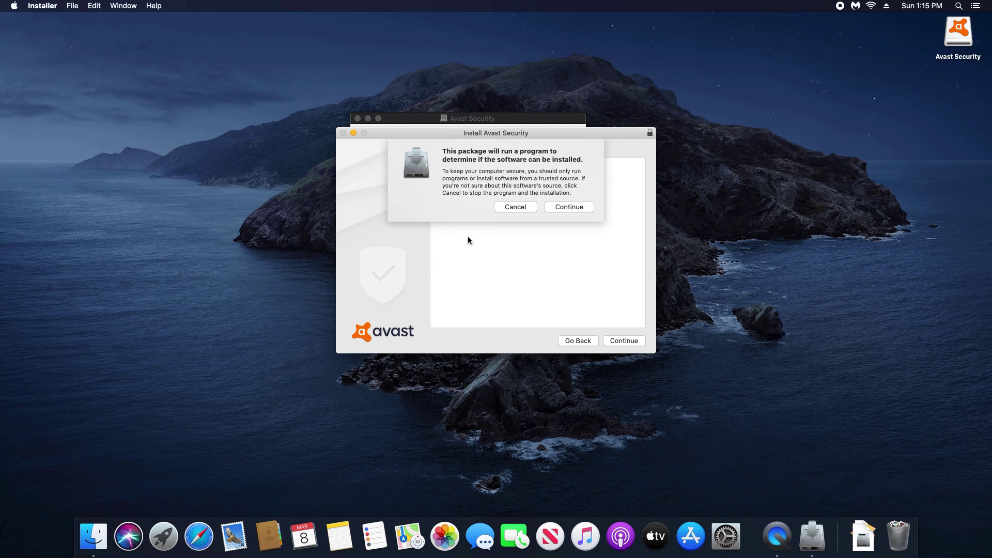
Install Avast Security, letting the package run its compatibility check and agreeing to the End User License Agreement.
click(580, 207)
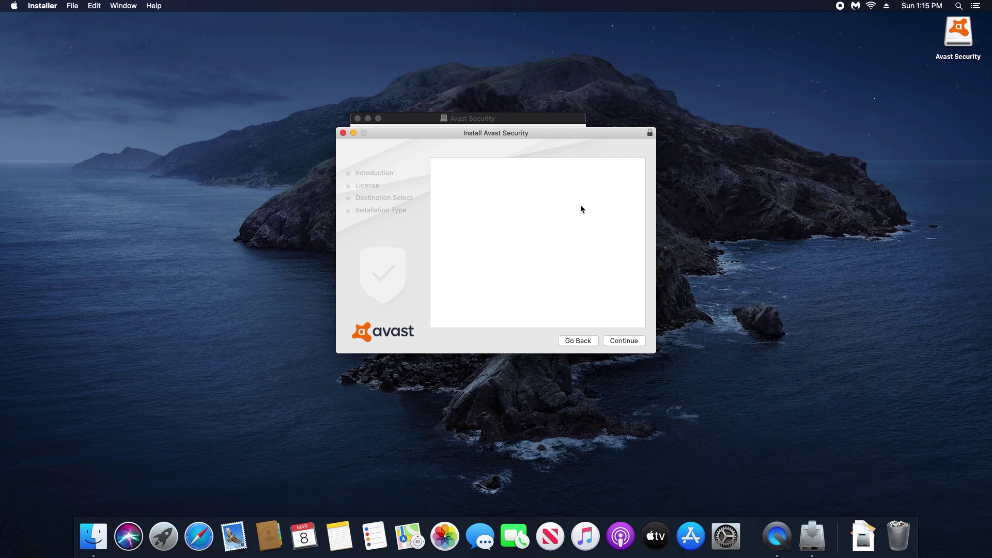
click(627, 342)
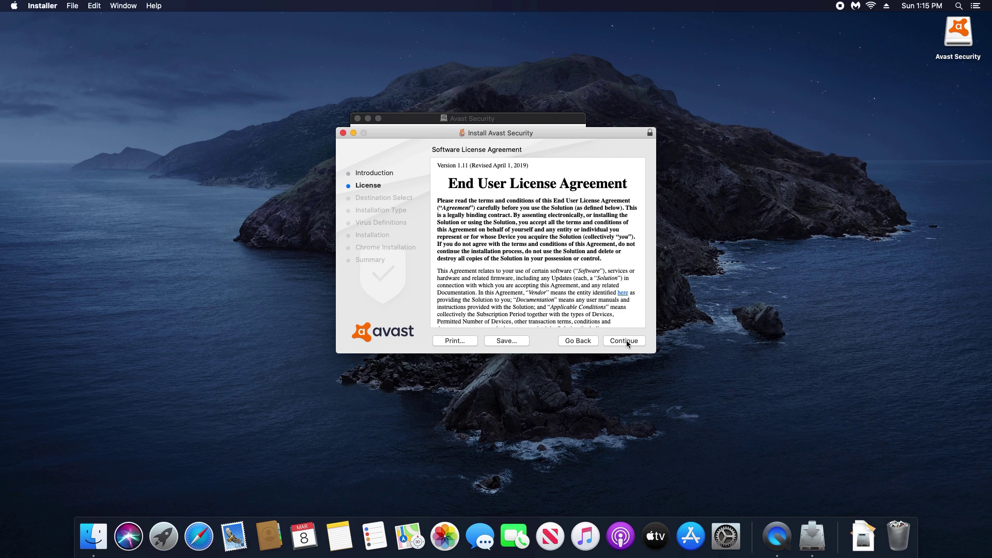
click(628, 342)
click(599, 215)
click(627, 342)
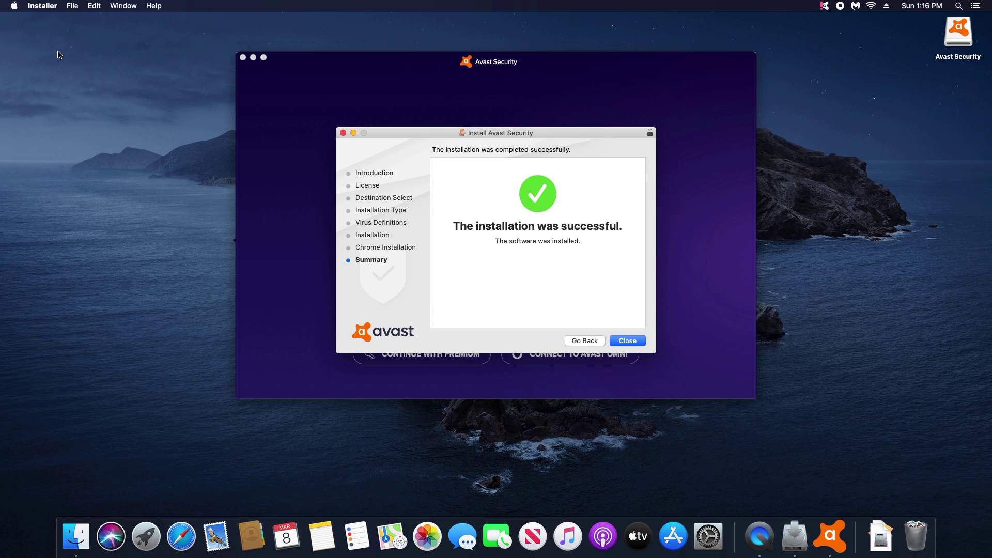
Unlock the general Security & Privacy settings in System Preferences with the account password.
click(14, 6)
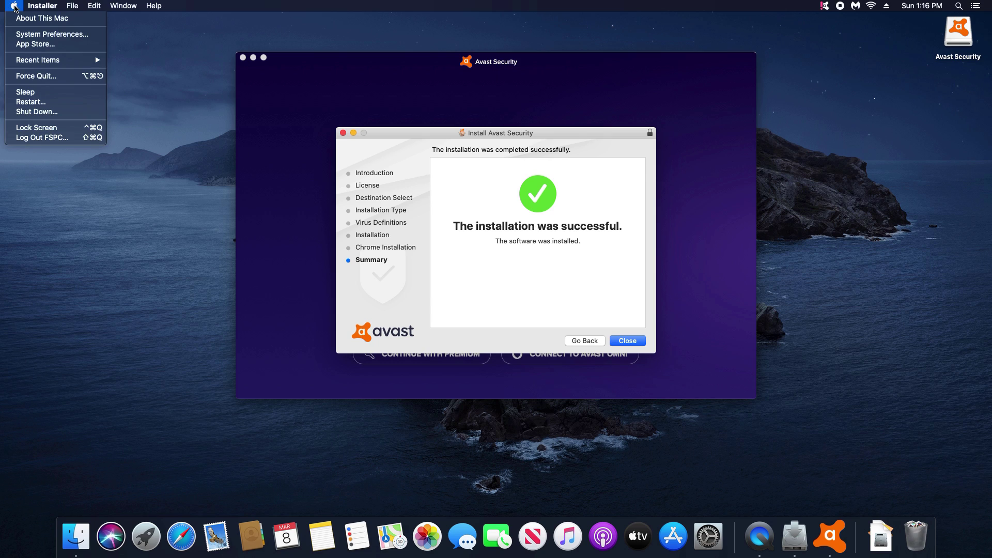
click(49, 35)
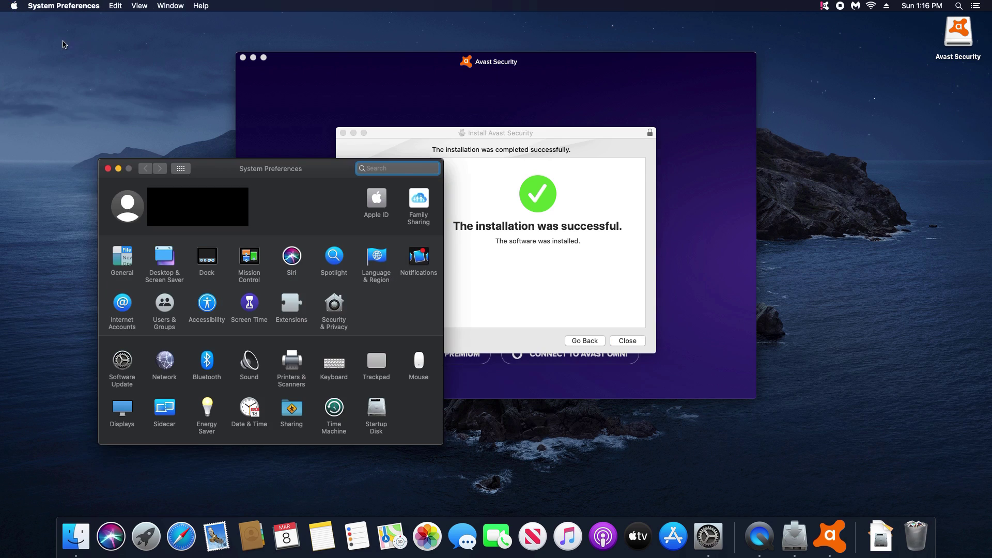
click(331, 307)
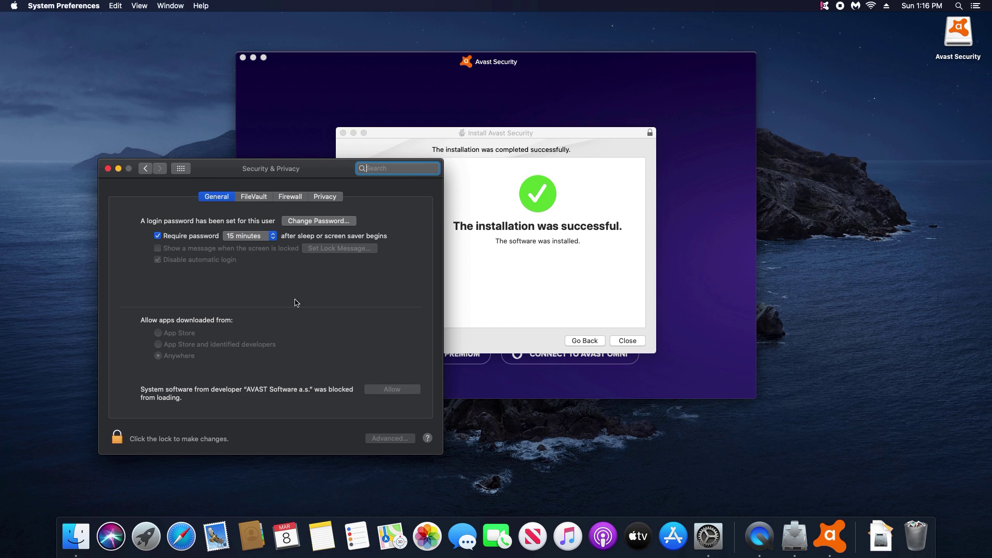
click(379, 401)
click(118, 437)
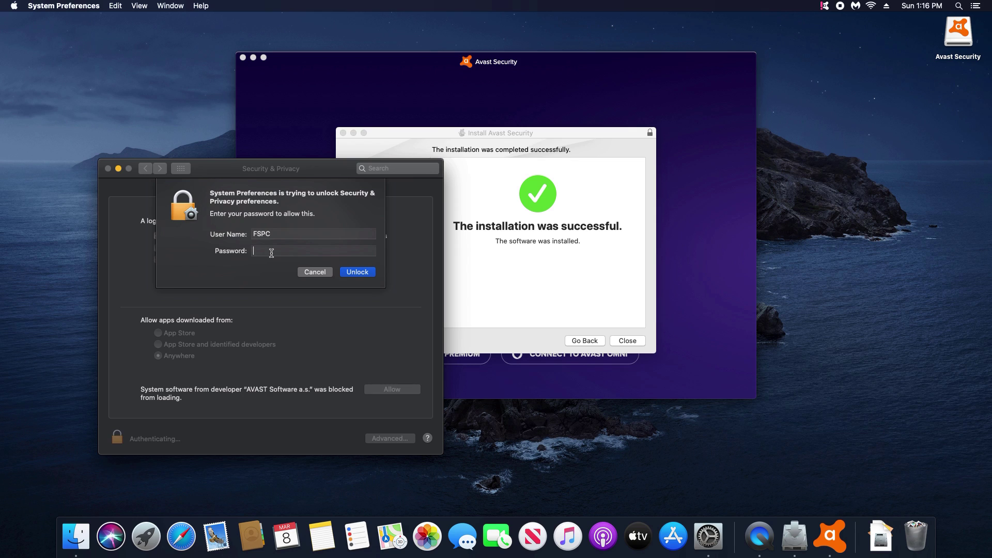
key(super+v)
click(357, 272)
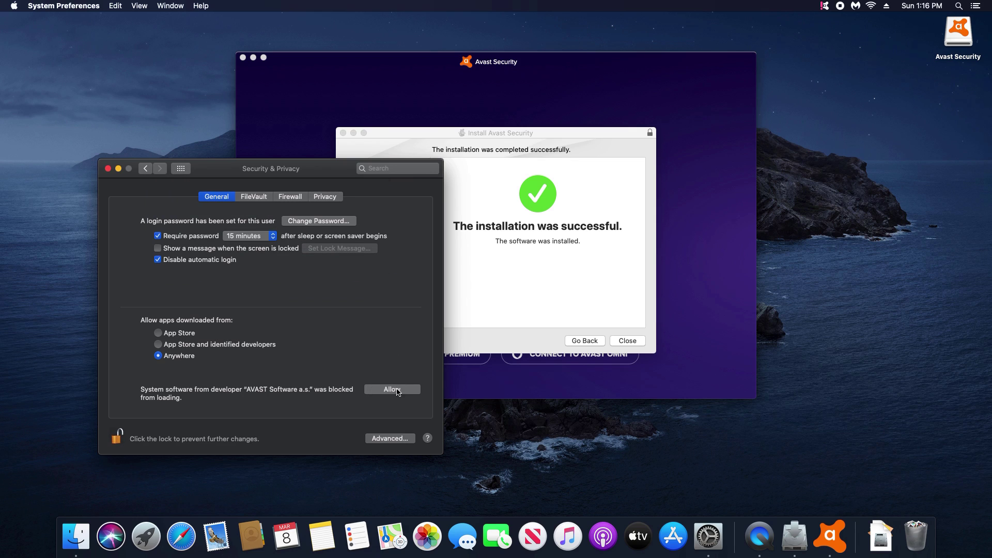
Allow the blocked system software from AVAST Software a.s., lock the settings again and close System Preferences.
click(397, 390)
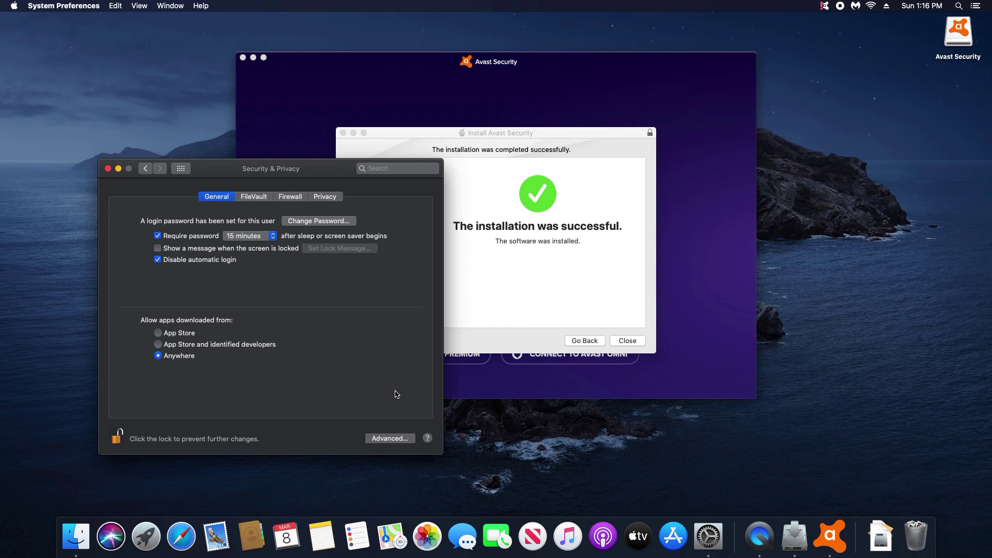
click(118, 437)
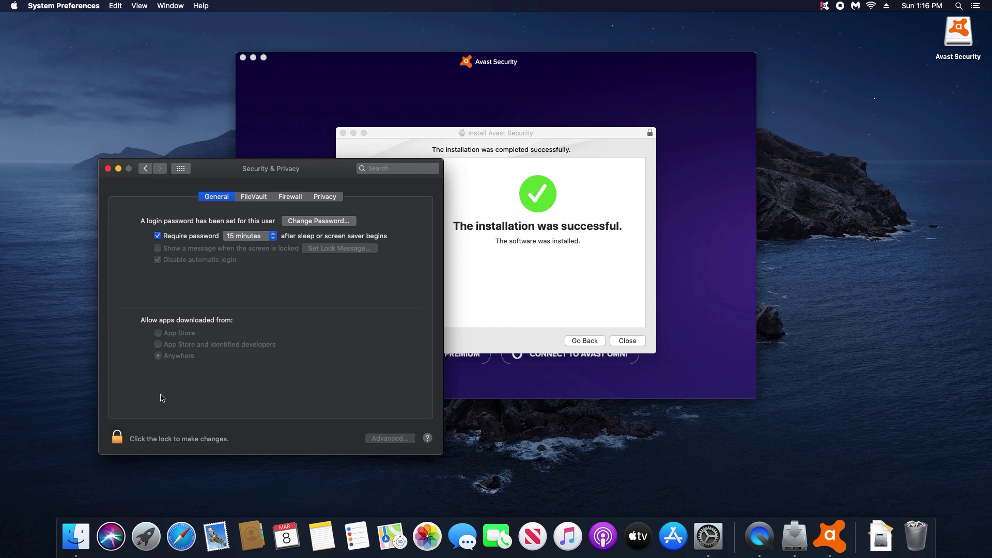
click(107, 169)
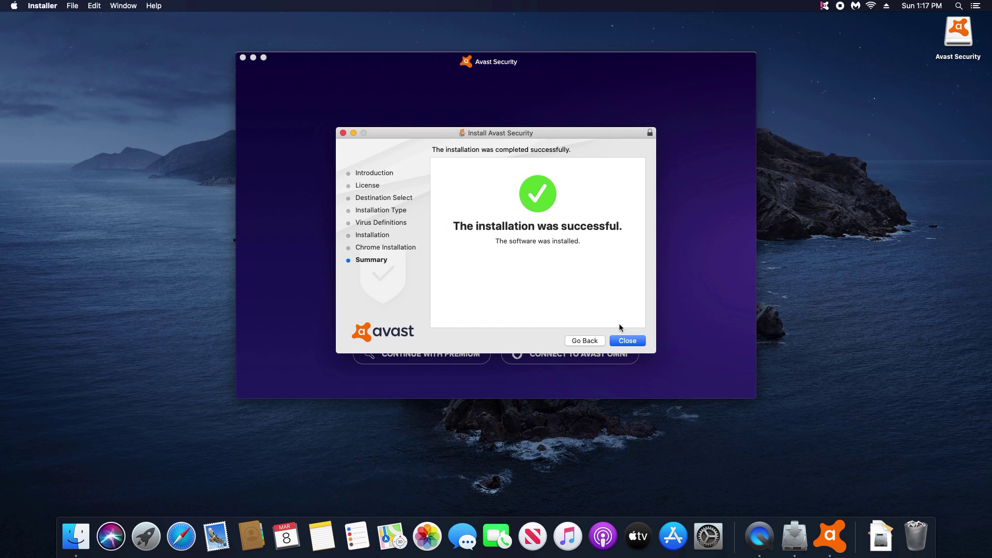
Close the finished Avast installer, moving it to the Trash, and continue through the Avast introduction with the Free version.
click(623, 343)
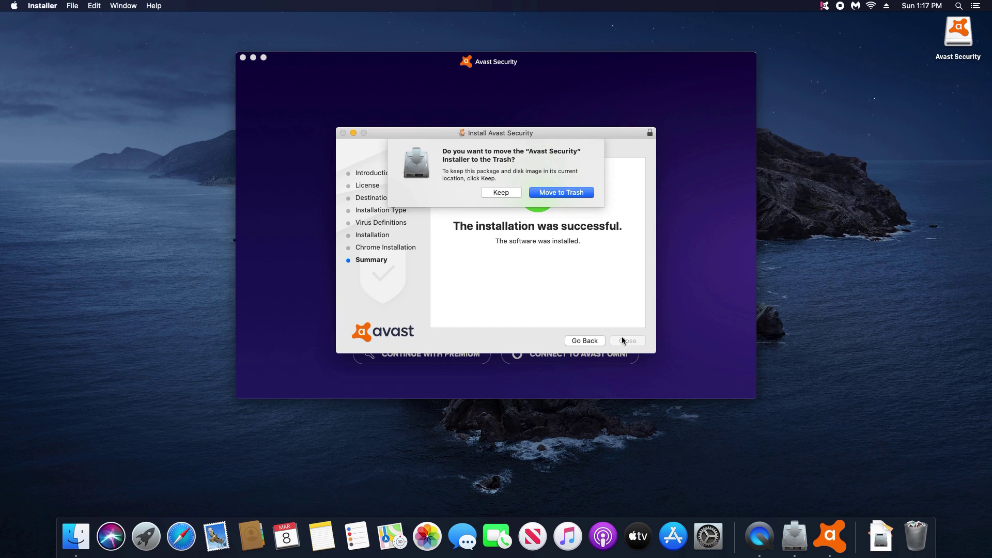
click(567, 195)
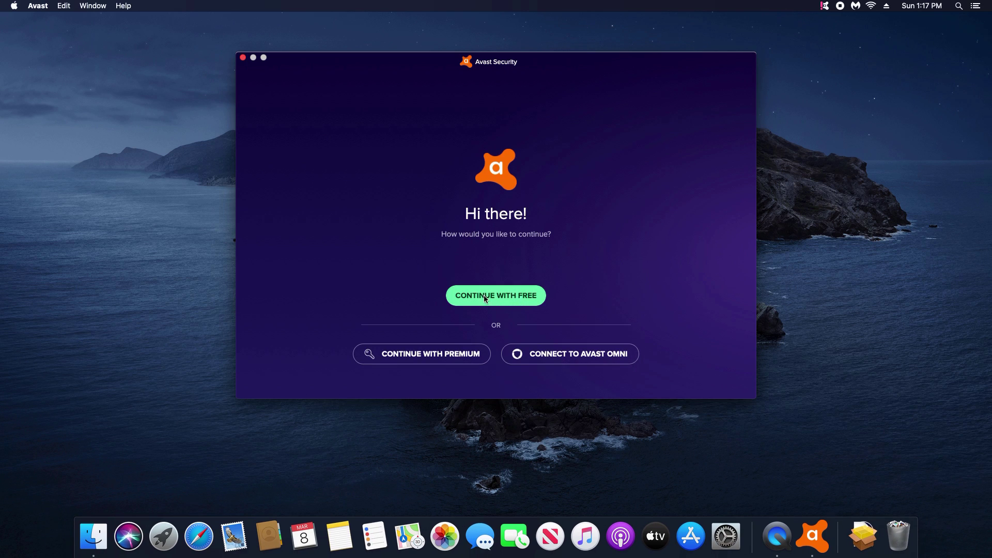
click(500, 297)
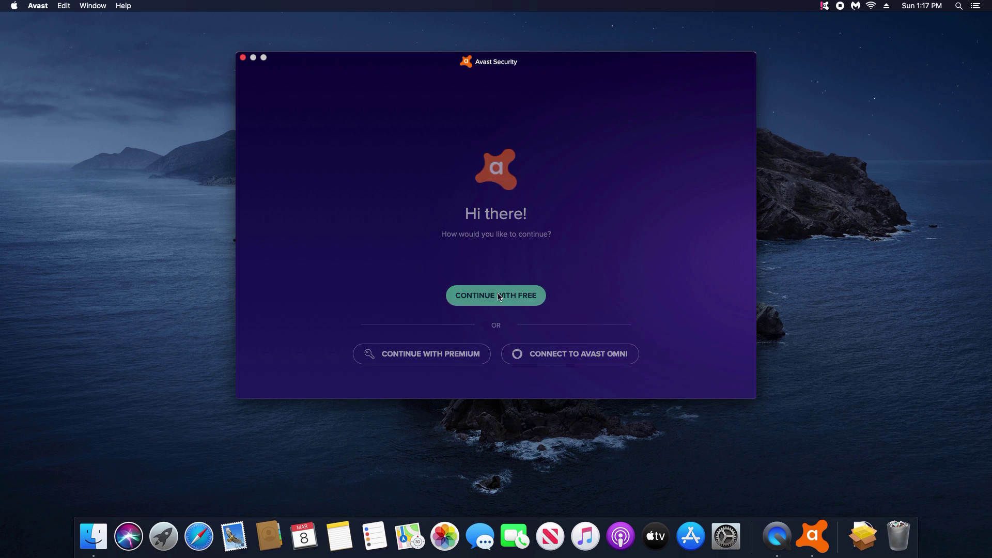
click(505, 359)
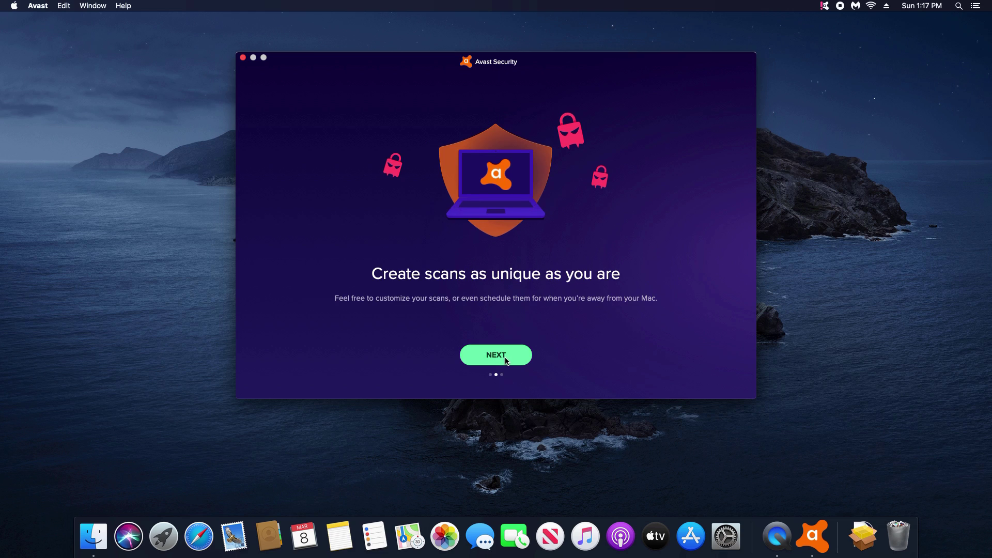
click(507, 360)
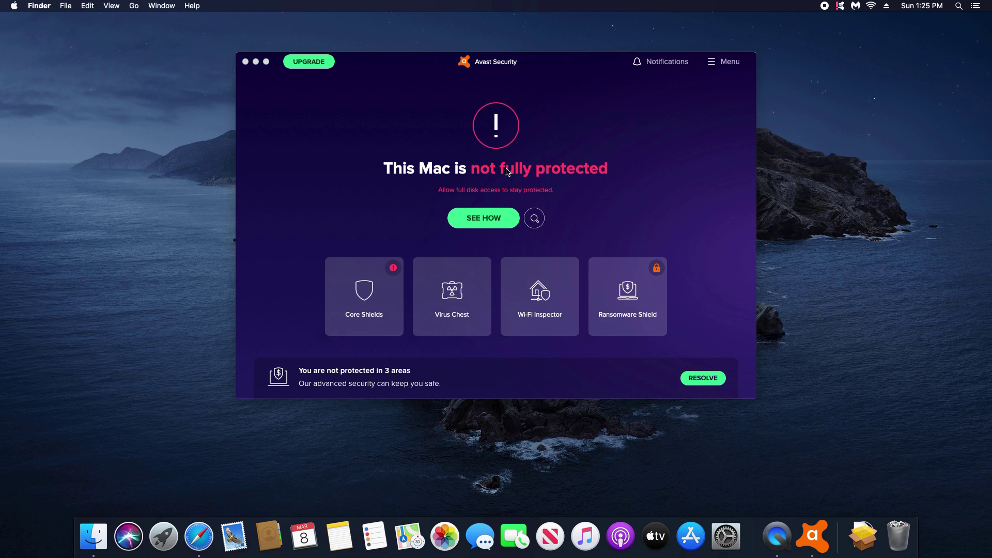
Unlock the Full Disk Access privacy settings in System Preferences with the account password.
click(16, 6)
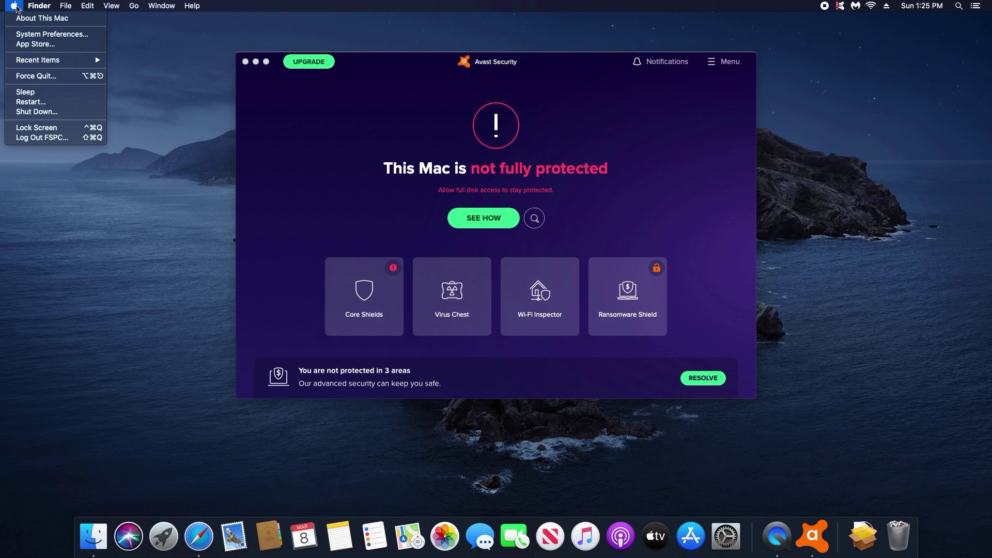
click(31, 34)
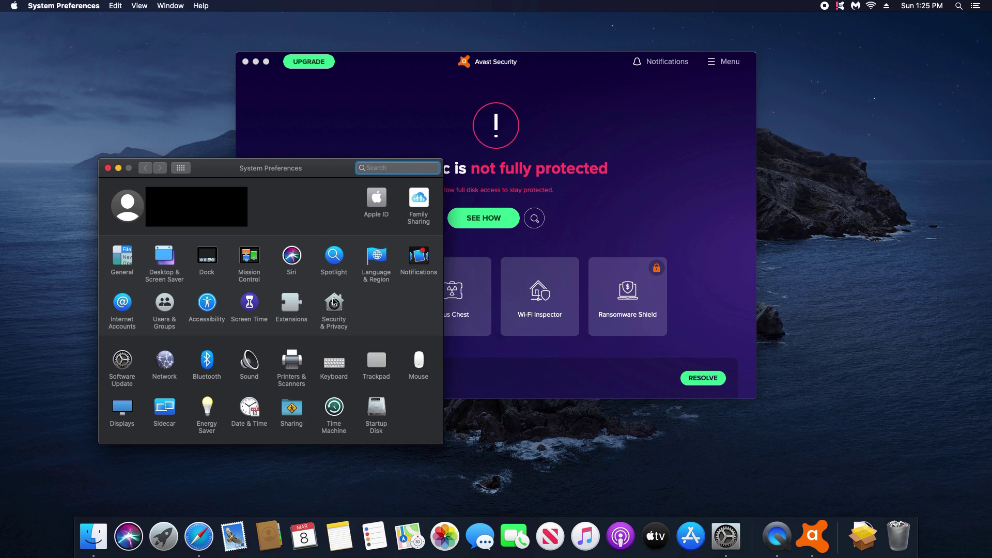
click(334, 302)
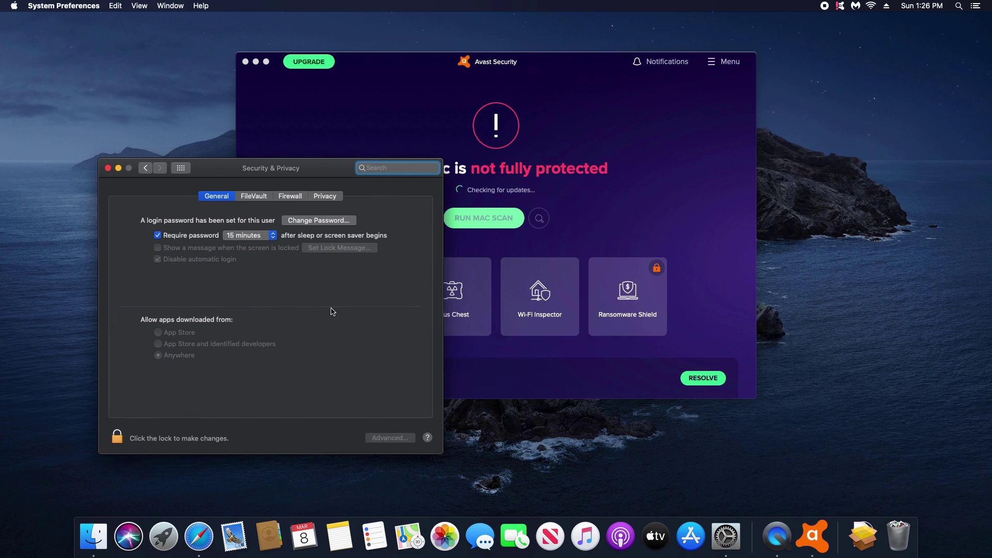
click(328, 199)
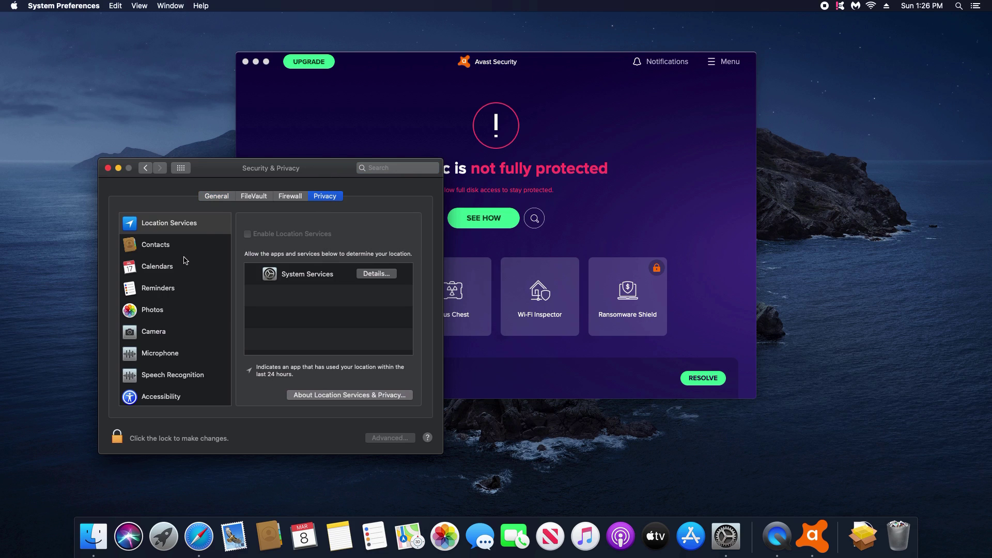
scroll(185, 260, down, 4)
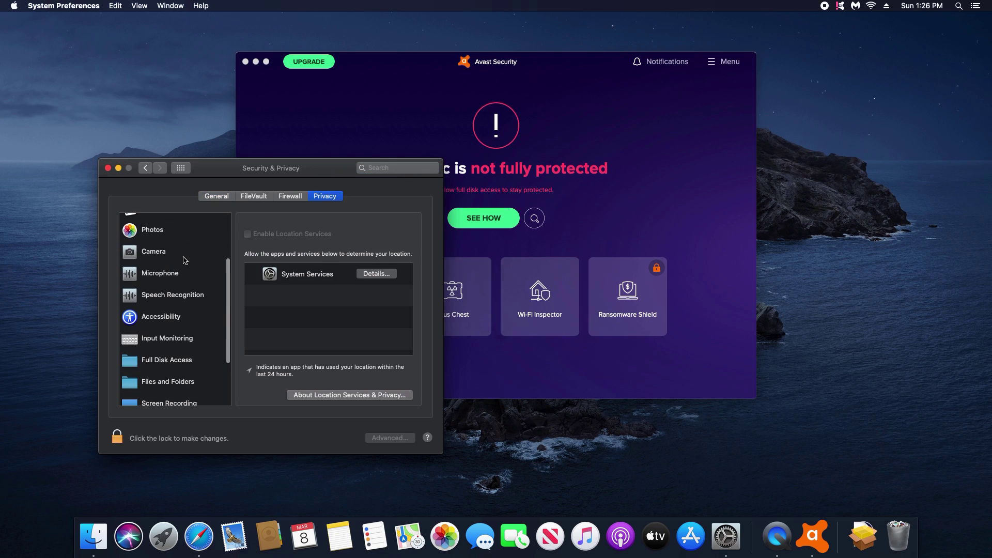
click(158, 364)
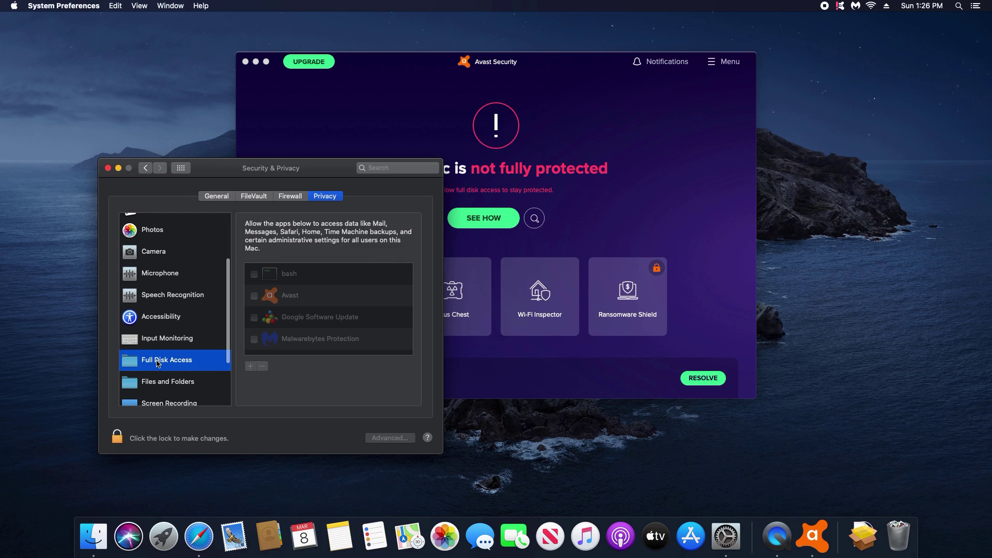
click(117, 438)
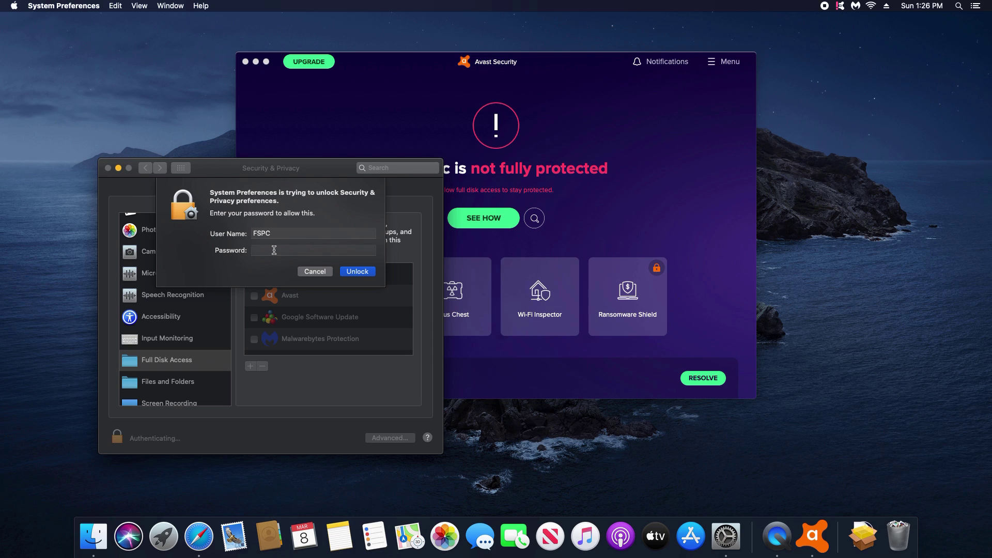
text(••••••••)
click(349, 273)
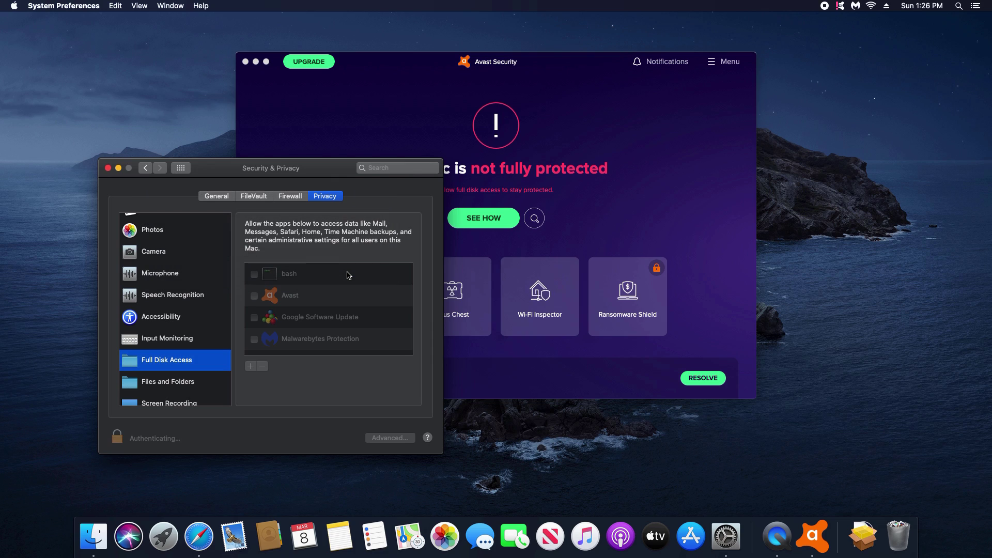
Grant Avast full disk access, quit Avast so the change applies, and close System Preferences.
click(254, 296)
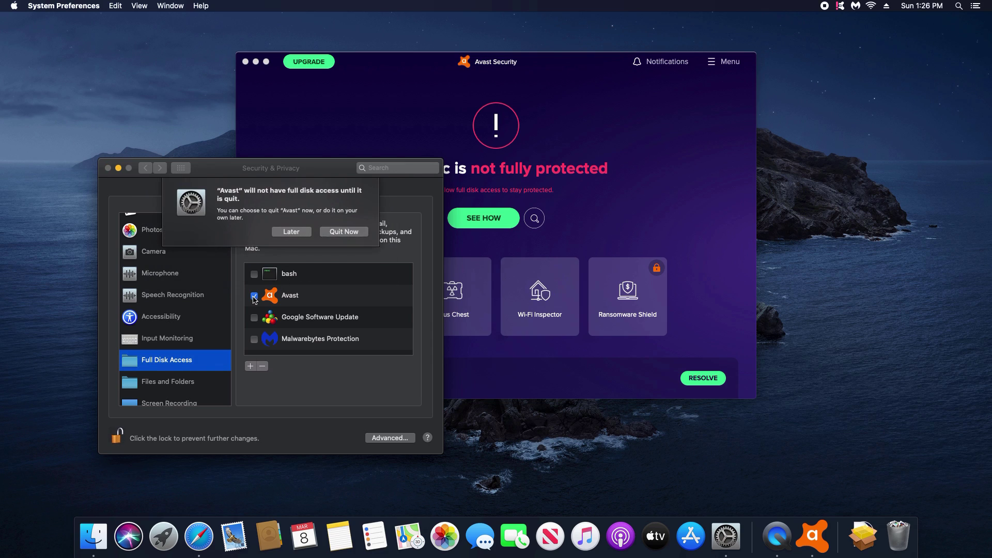
click(344, 231)
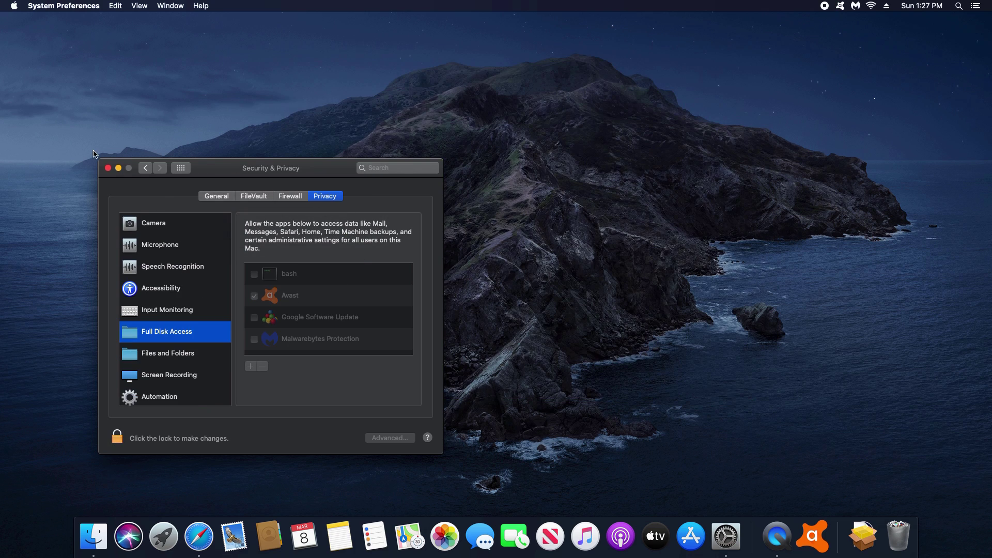
click(108, 168)
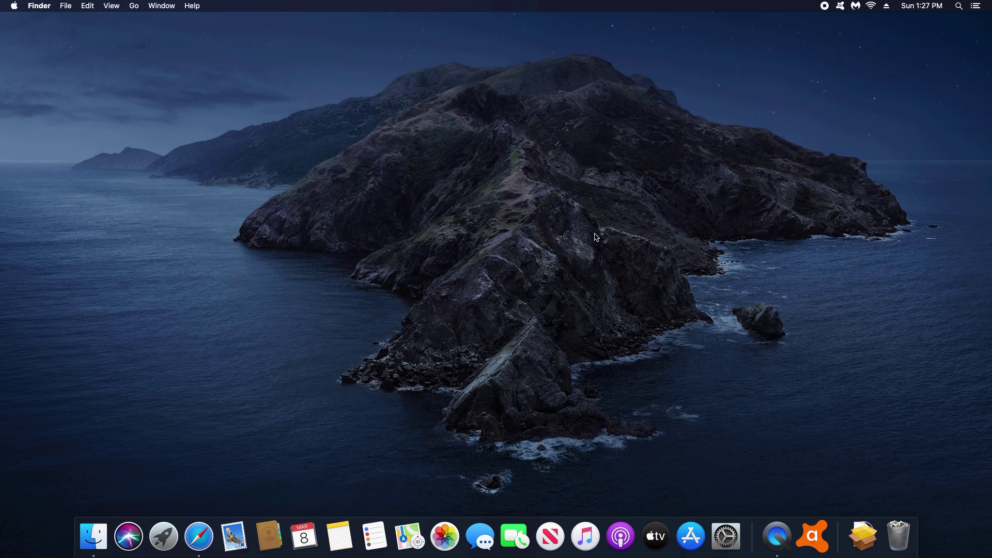
Check Avast Security for updates and run a Mac scan.
click(841, 7)
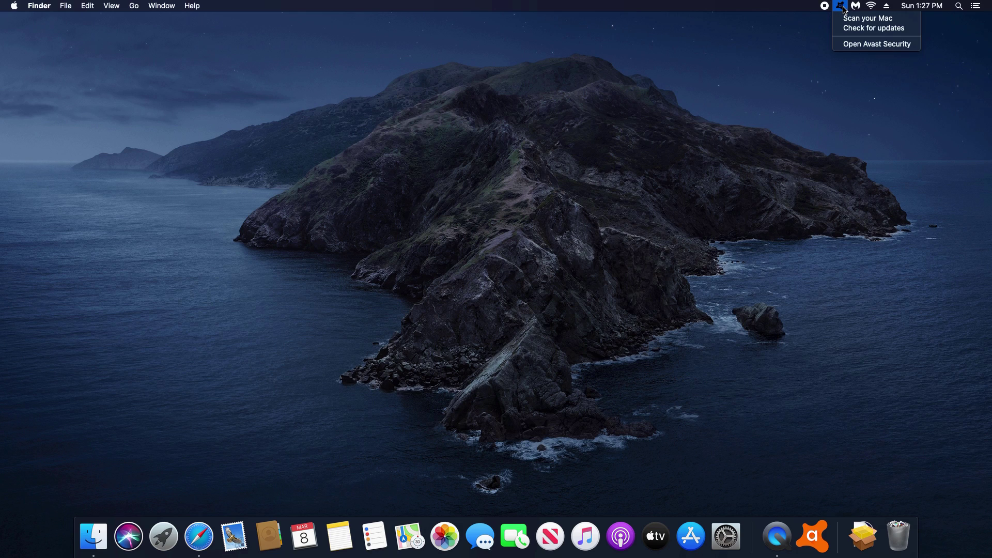
click(845, 30)
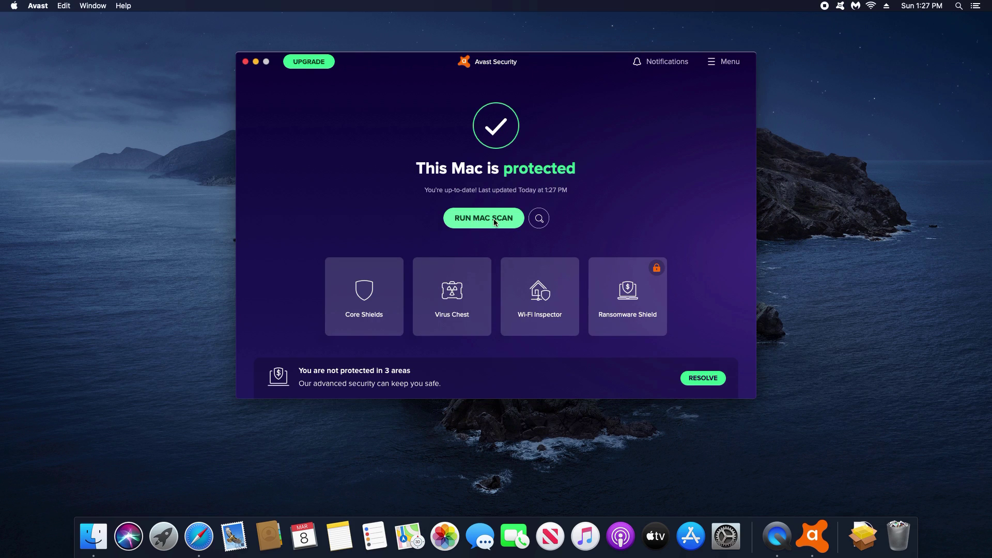
click(449, 221)
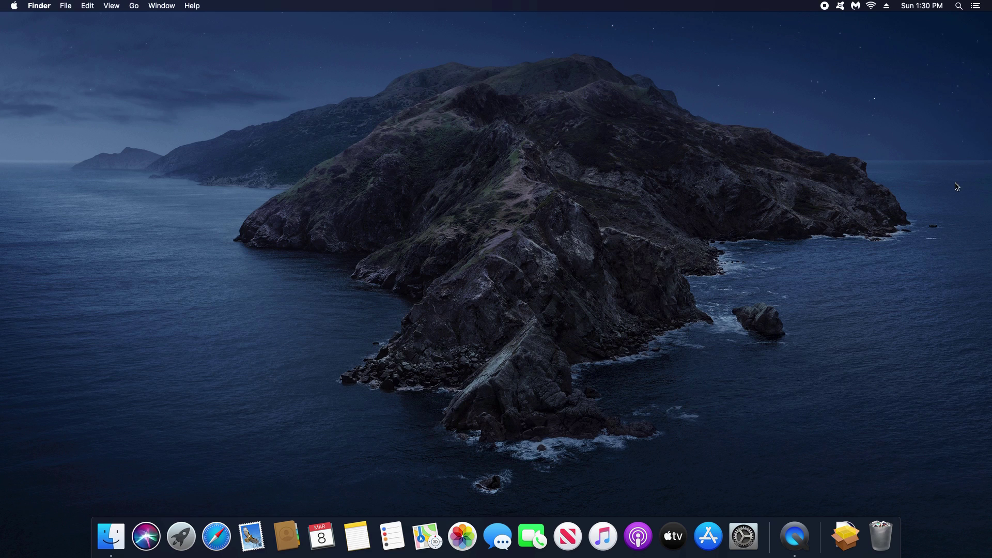
Open System Preferences from the desktop.
click(14, 6)
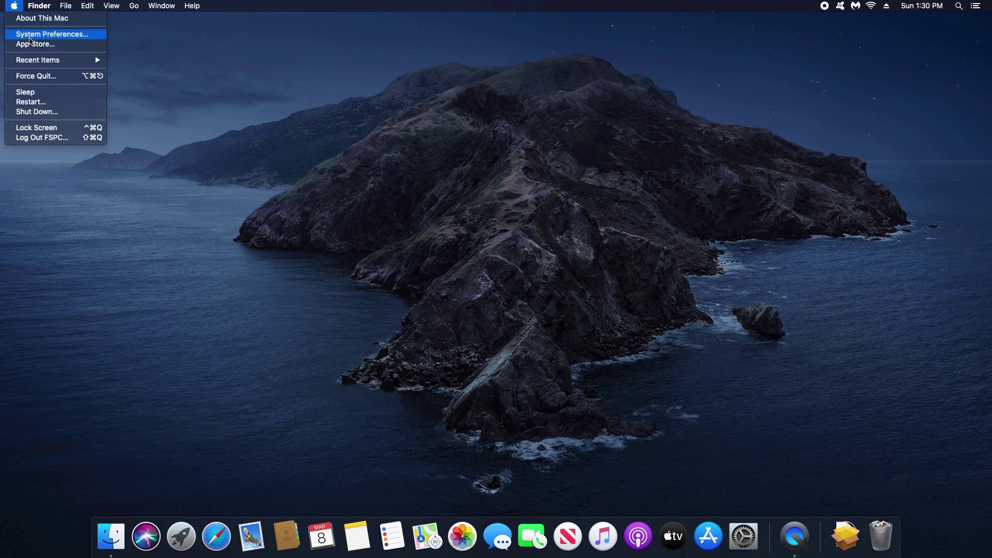
click(29, 35)
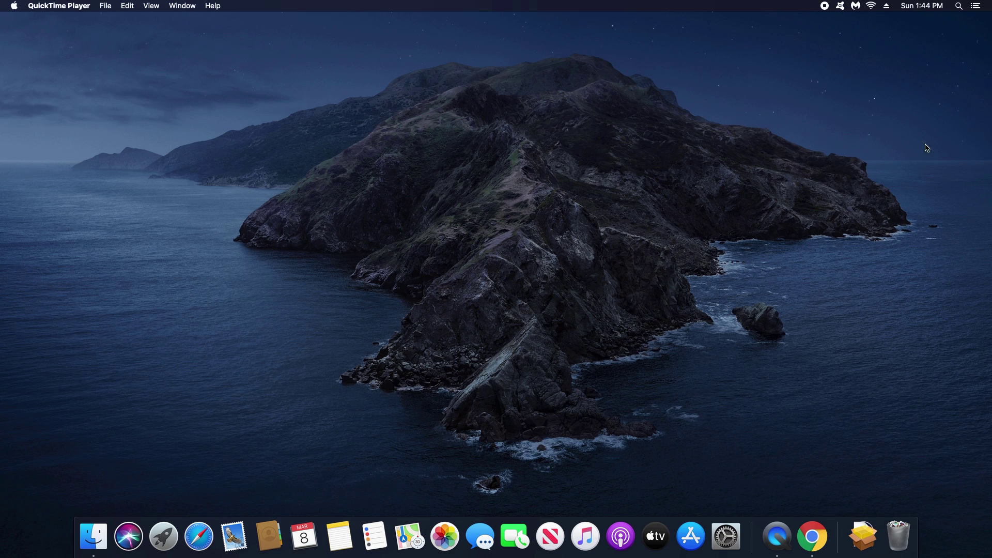
Open Google Chrome and check it for updates on its About page.
click(812, 537)
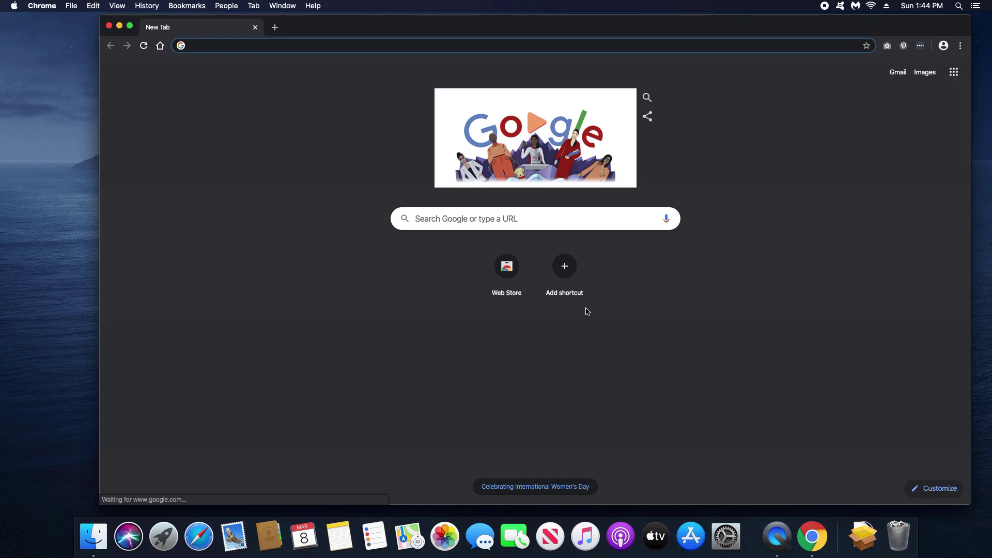
click(960, 46)
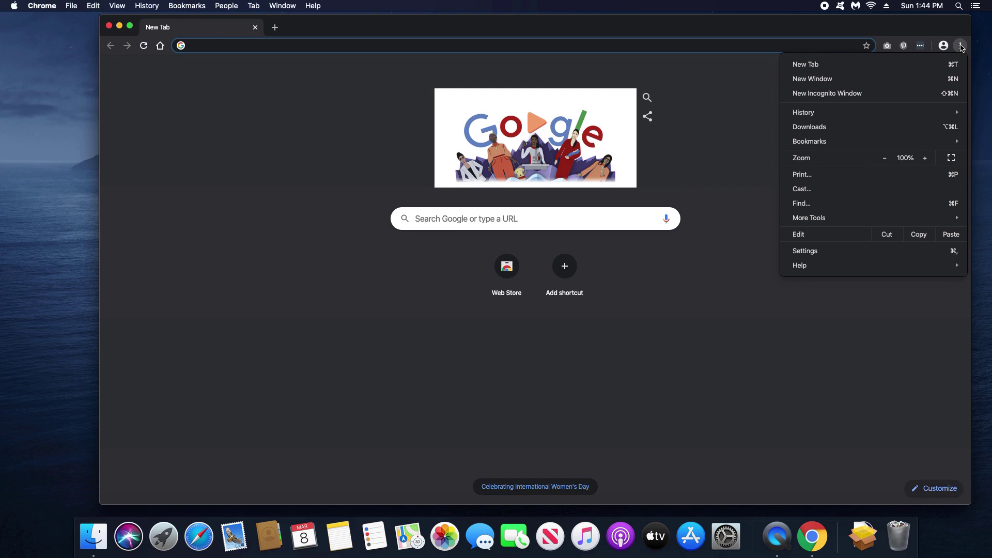
mouse_move(811, 266)
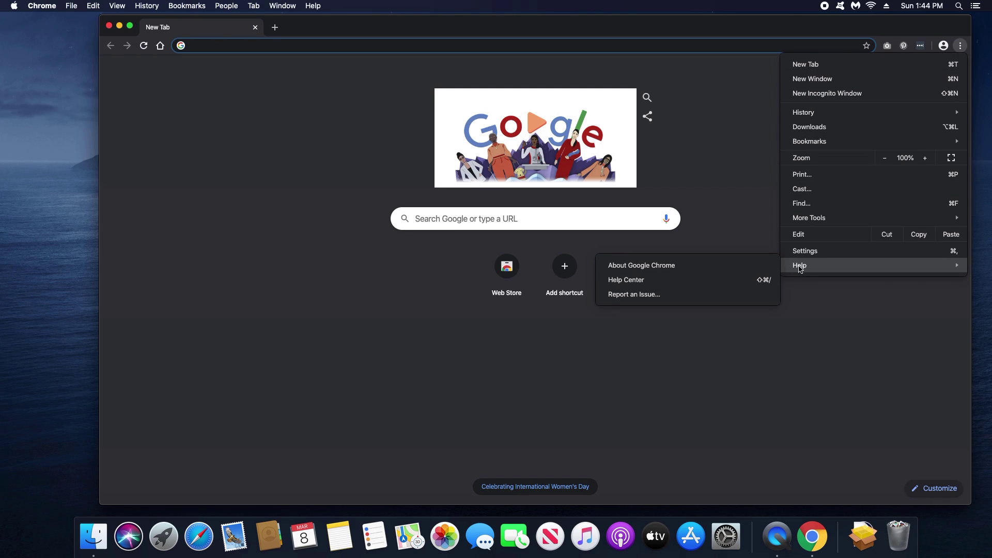
click(641, 265)
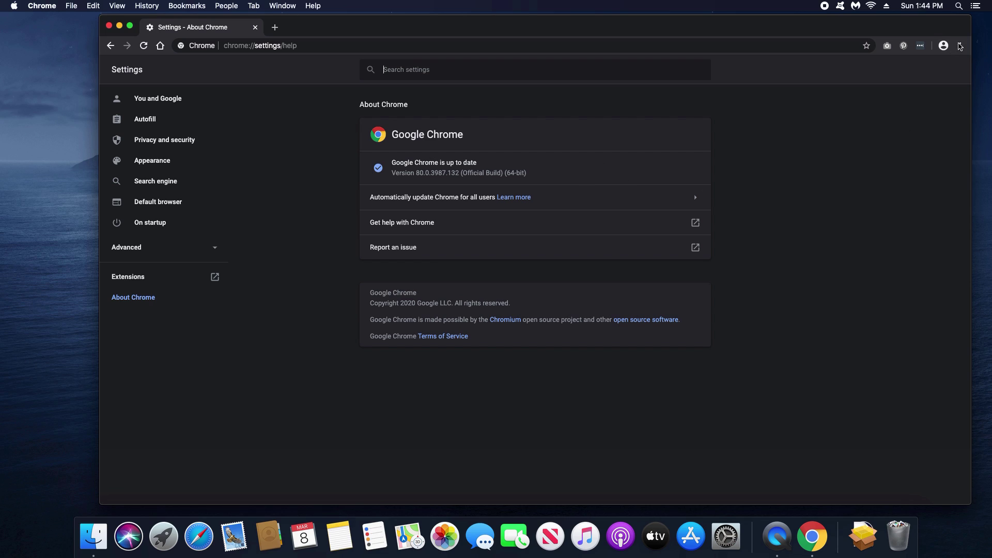
Open Chrome's Extensions page, toggle developer mode off and back on, and update the installed extensions.
click(960, 46)
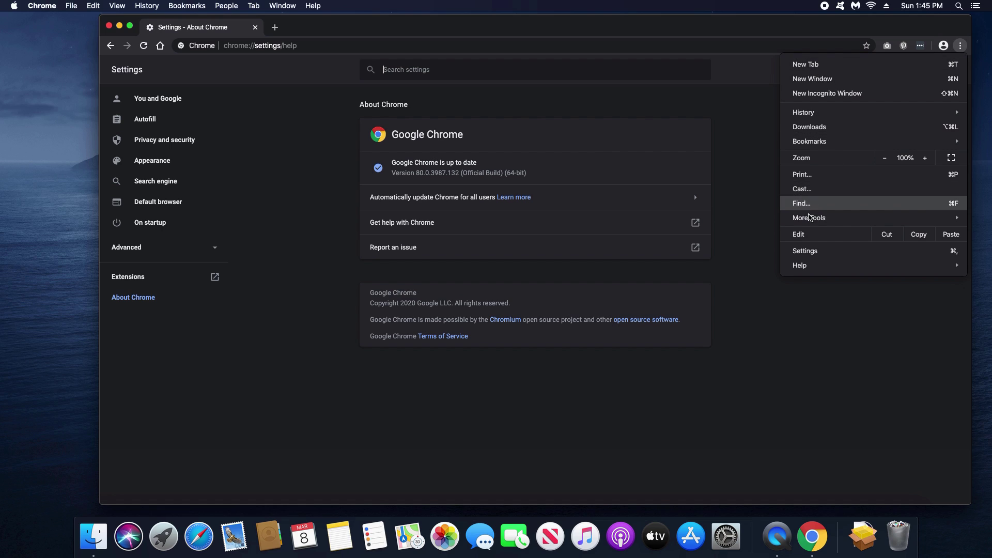
mouse_move(808, 219)
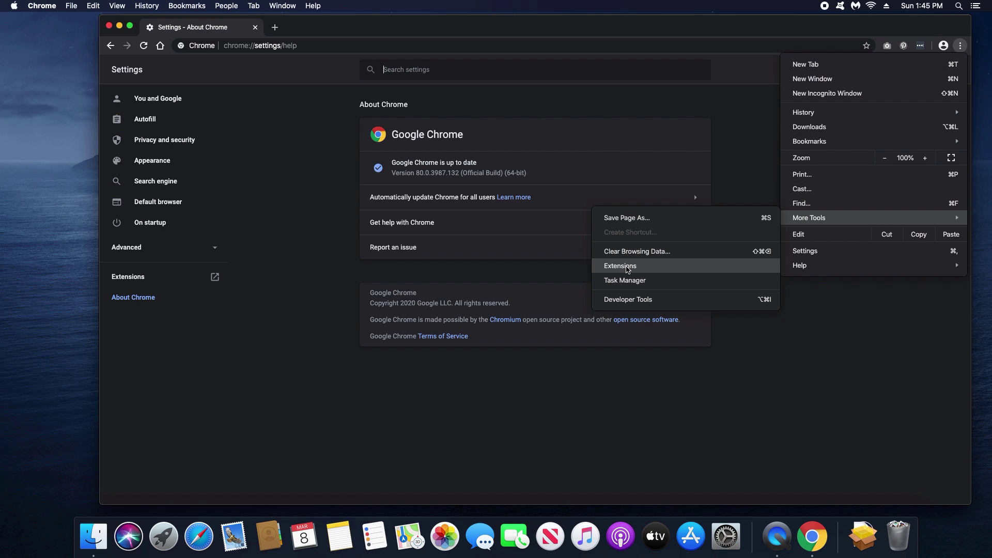
click(628, 270)
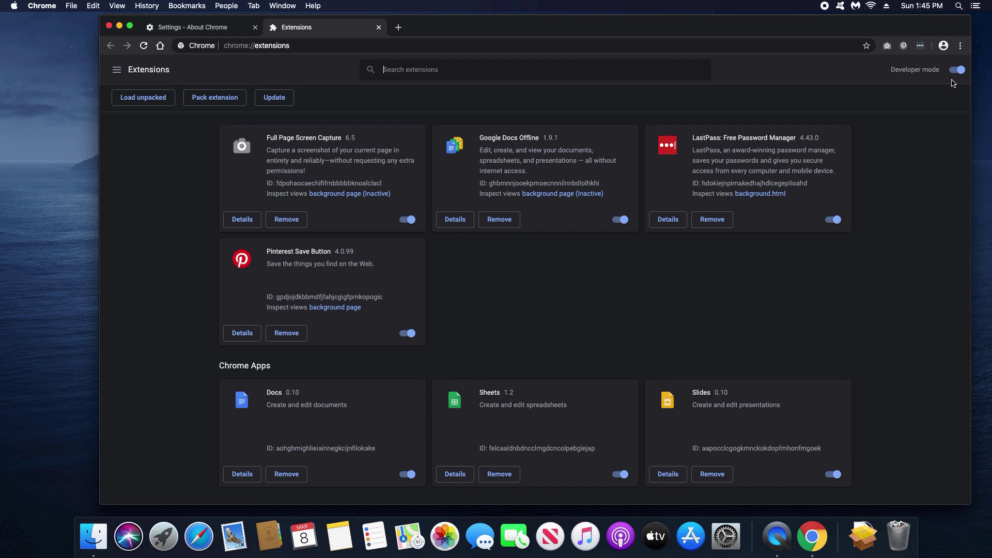
click(958, 70)
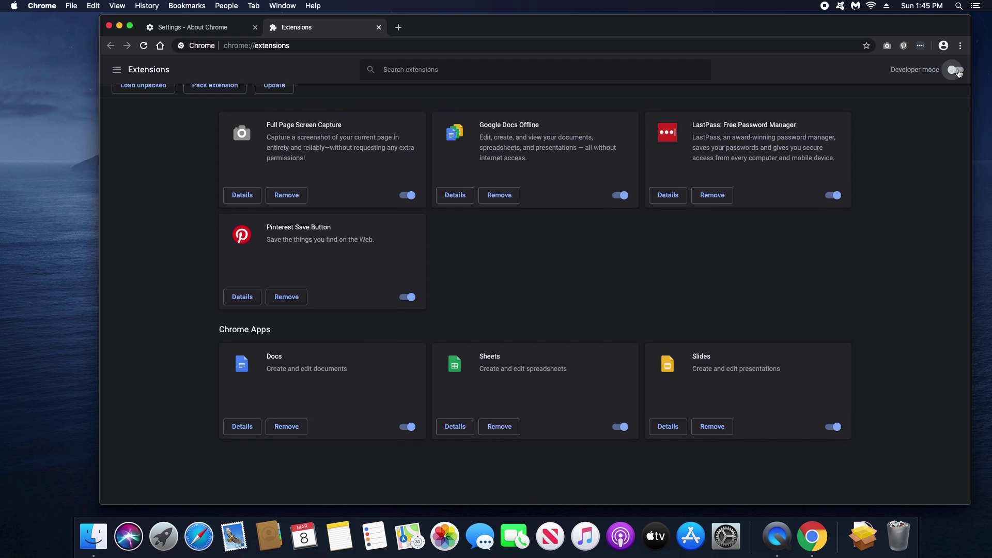
click(957, 70)
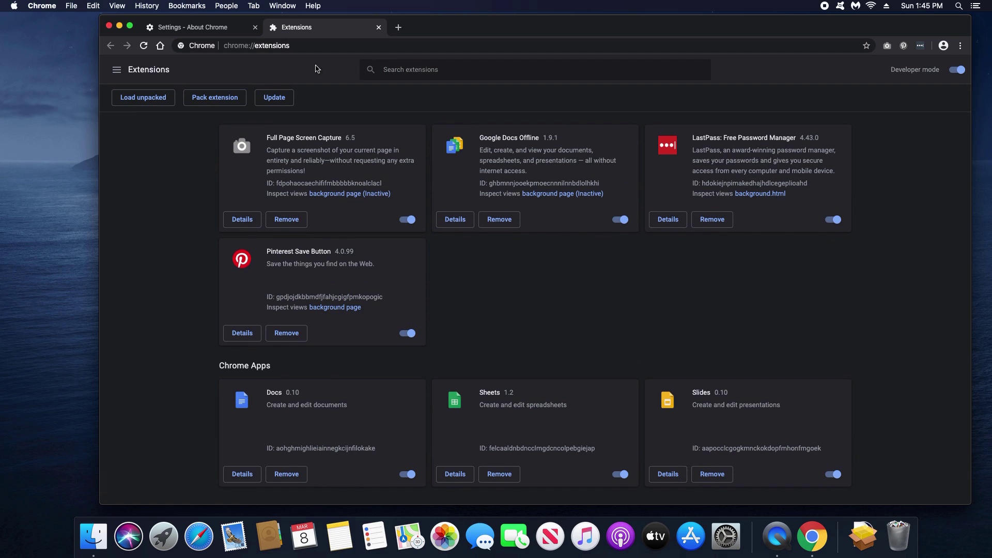
click(278, 98)
Disable the Google Docs Offline and LastPass extensions and the Slides, Sheets and Docs apps in Chrome.
click(620, 223)
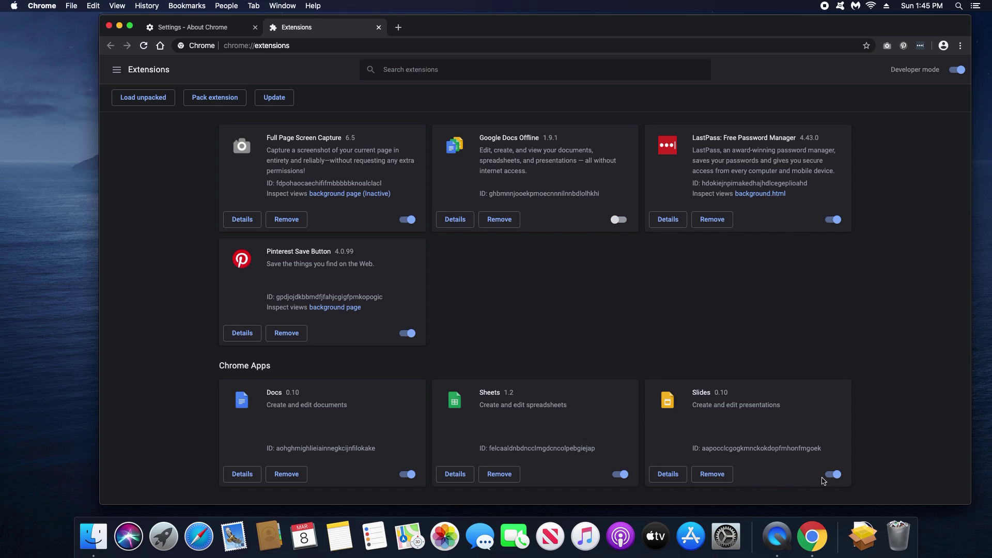
click(832, 474)
click(623, 476)
click(405, 475)
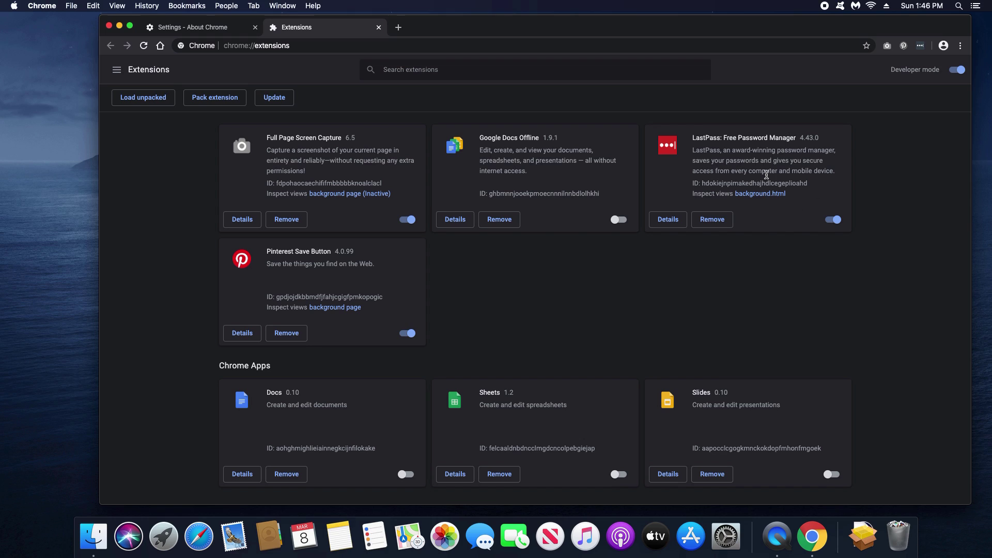
click(834, 220)
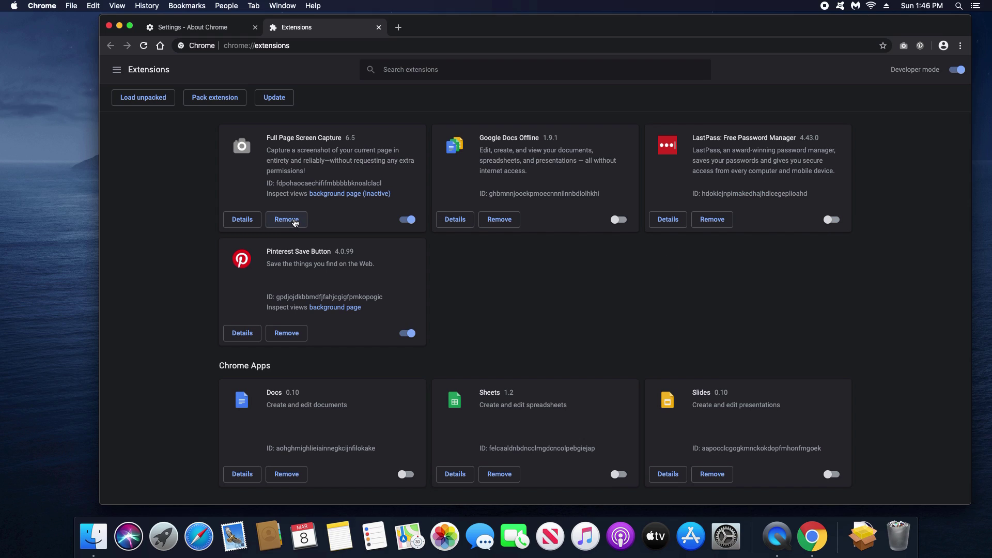
Remove the Full Page Screen Capture and Pinterest Save Button extensions, and close the Pinterest page that opens.
click(295, 221)
click(589, 122)
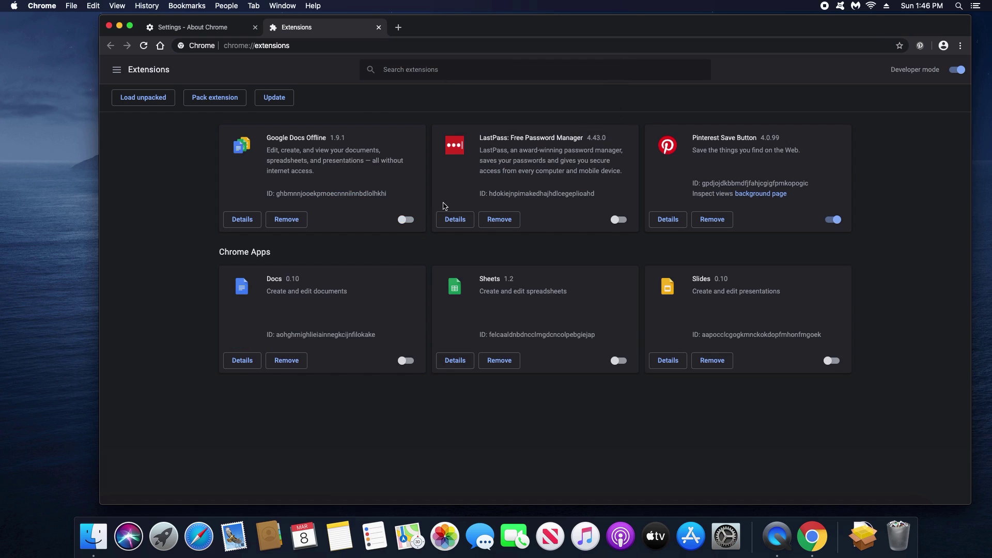
click(713, 219)
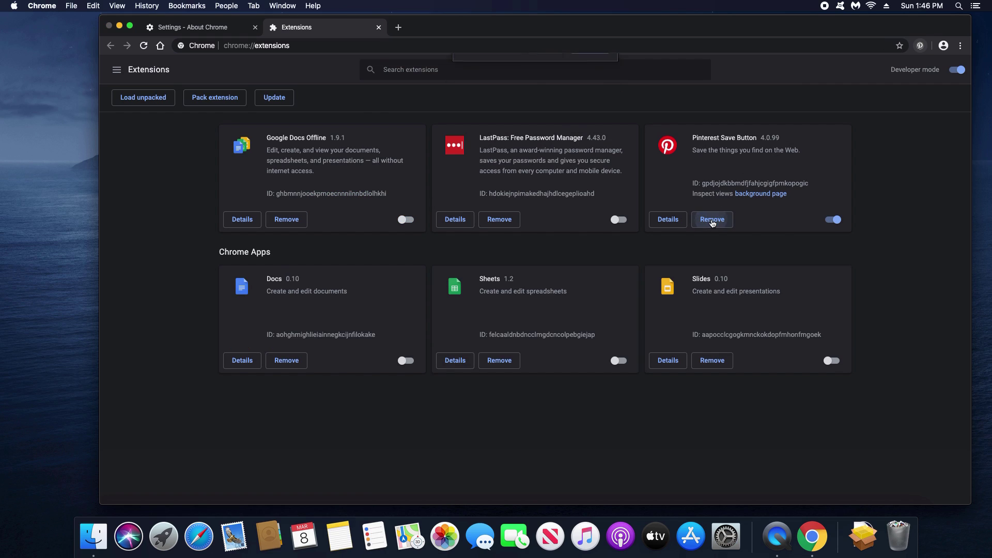
click(590, 112)
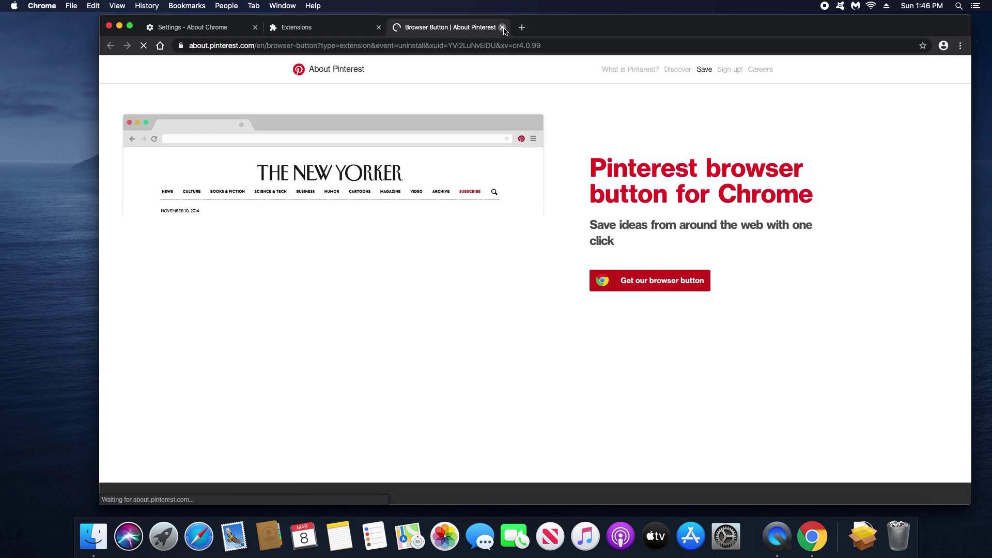
click(505, 27)
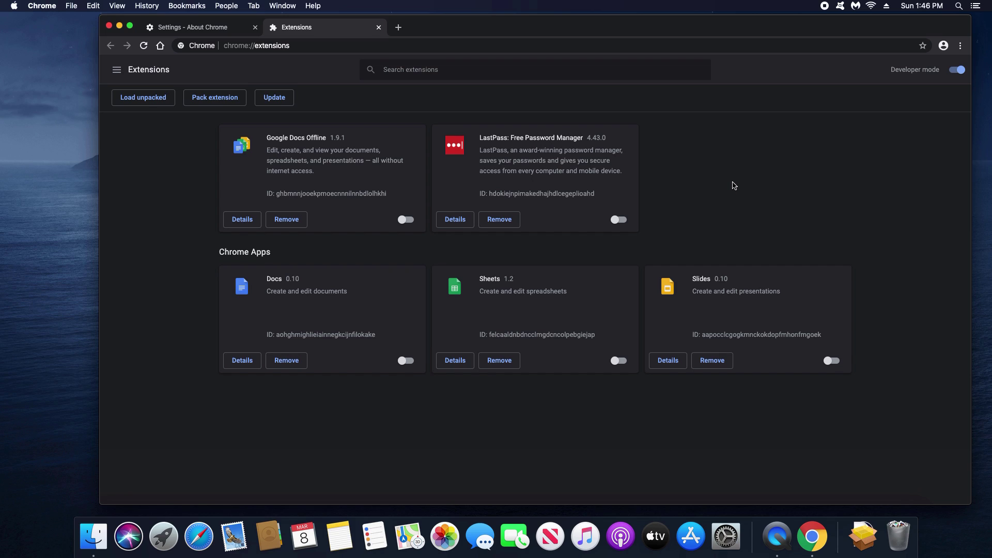
Review the address bar search engine choices in Chrome's settings, keeping Google selected.
click(961, 46)
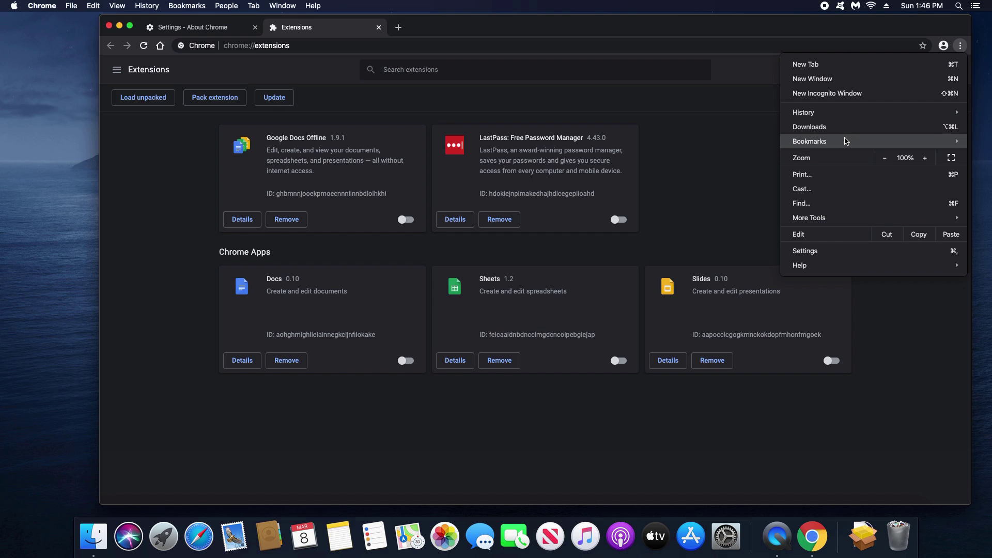
click(804, 252)
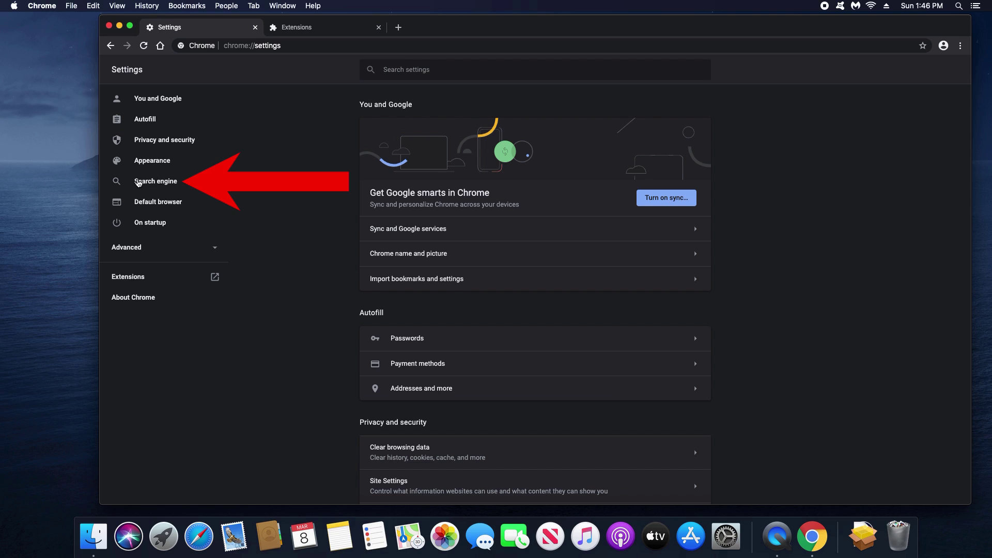
click(162, 186)
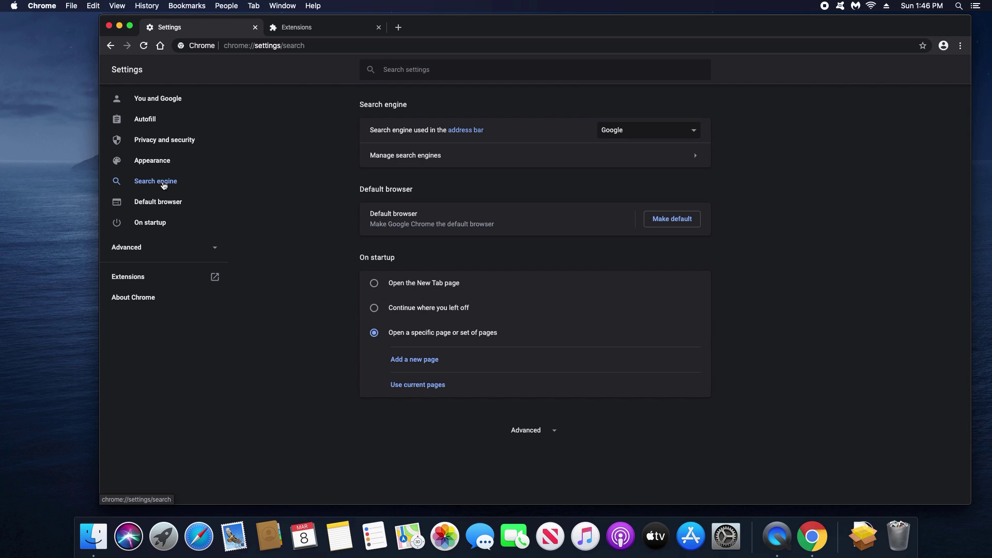
click(683, 136)
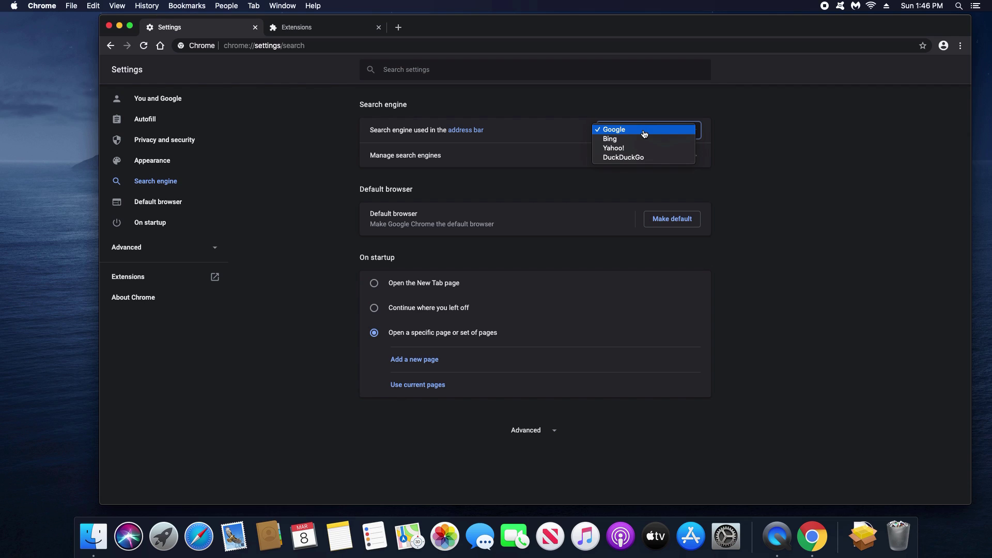
click(559, 173)
click(432, 71)
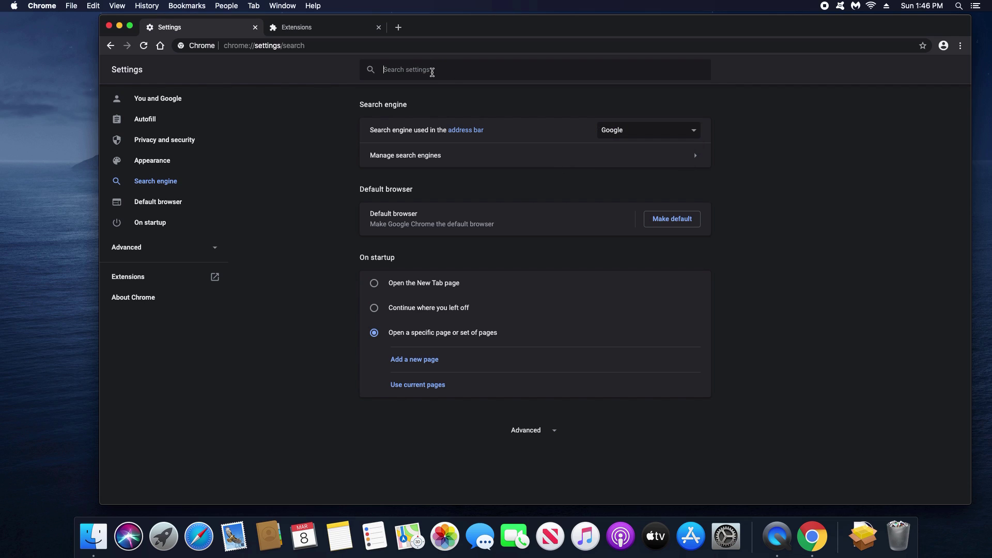
text(home)
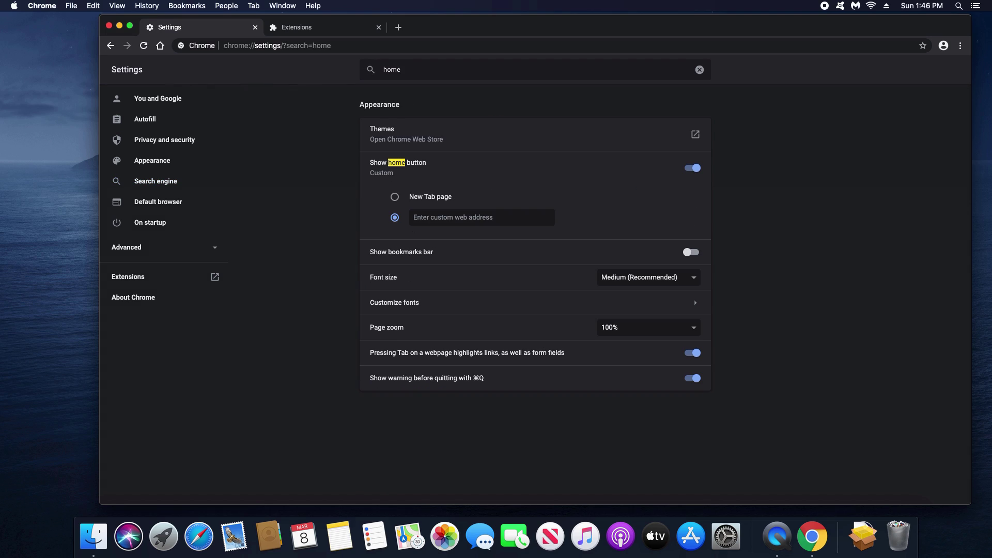
click(696, 171)
click(696, 171)
click(433, 217)
text(w)
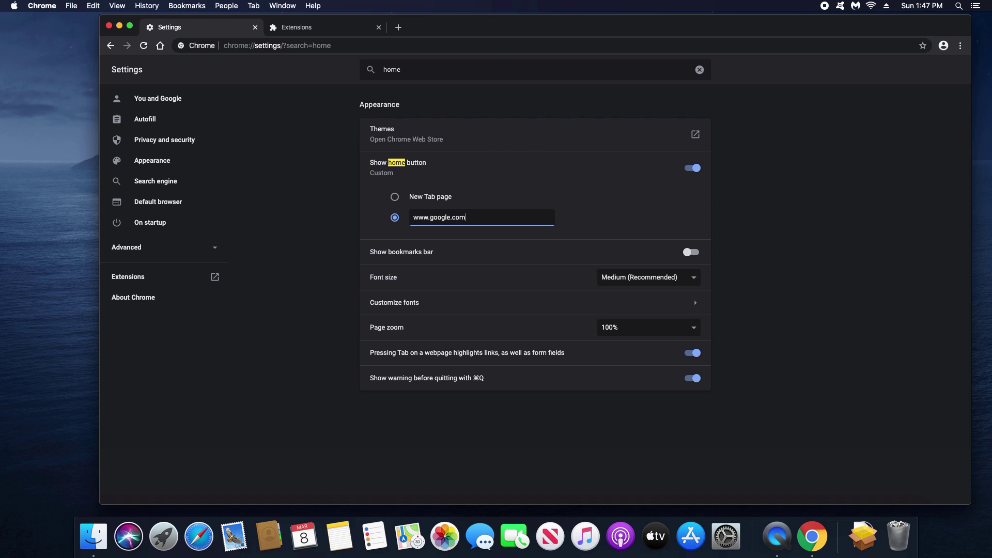
text(ww.google.com)
click(313, 221)
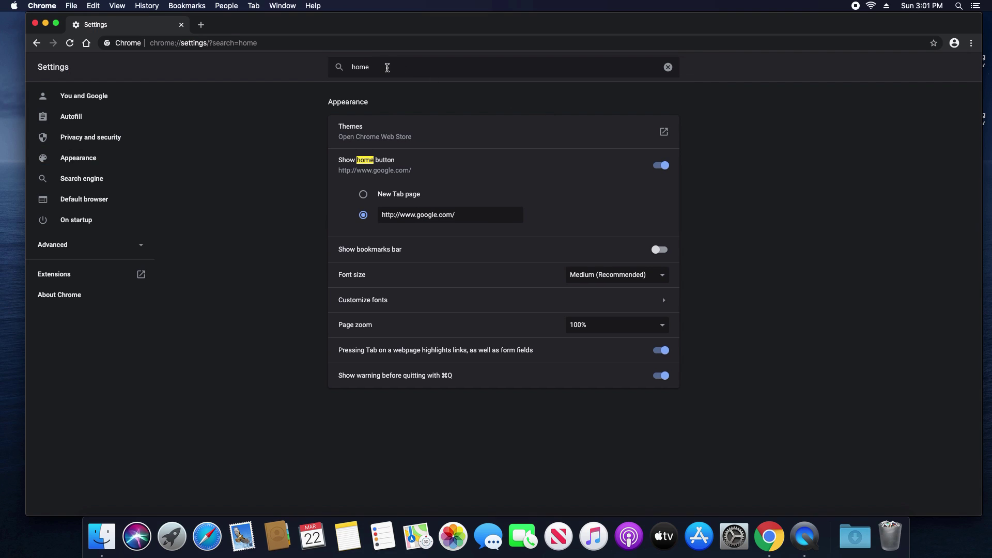
key(BackSpace)
key(BackSpace)
text(star)
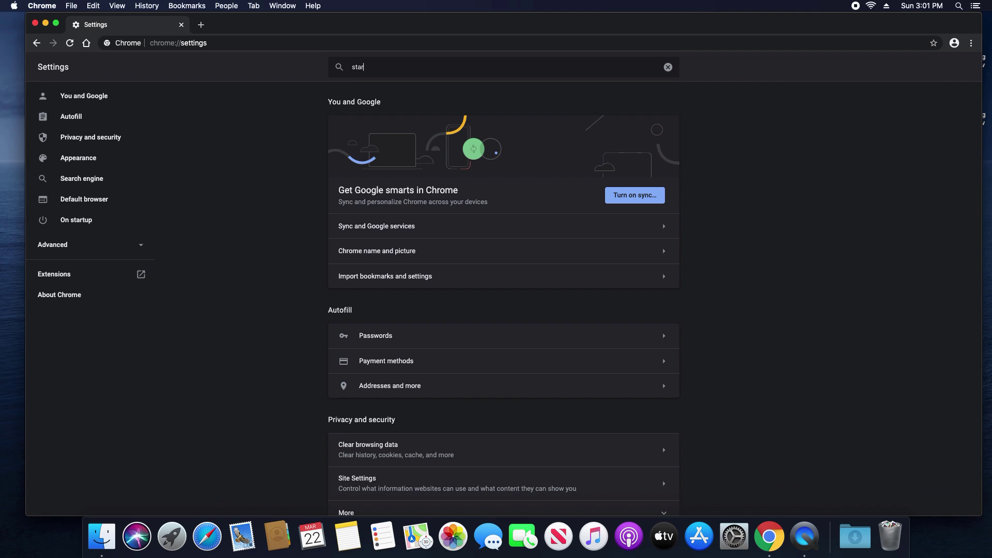
text(tup)
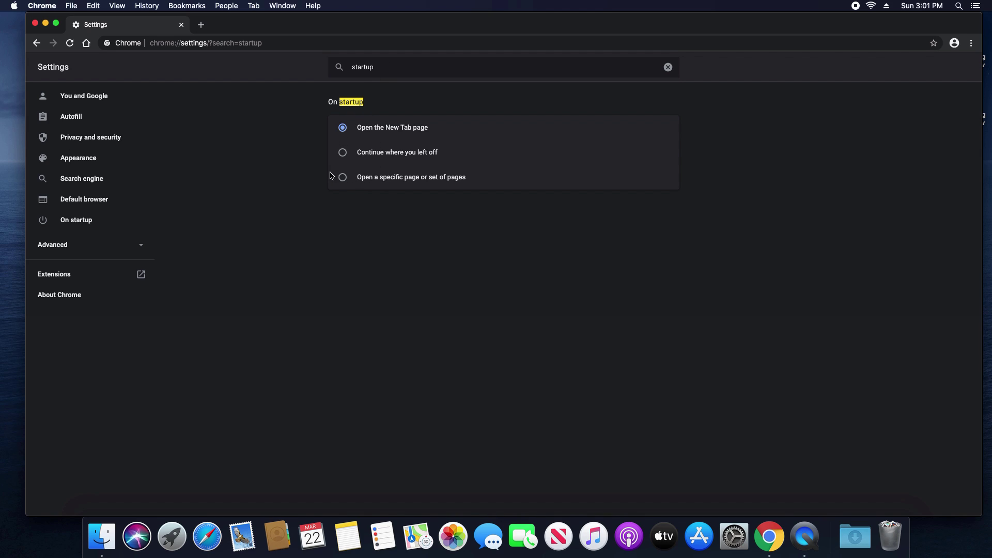
click(345, 179)
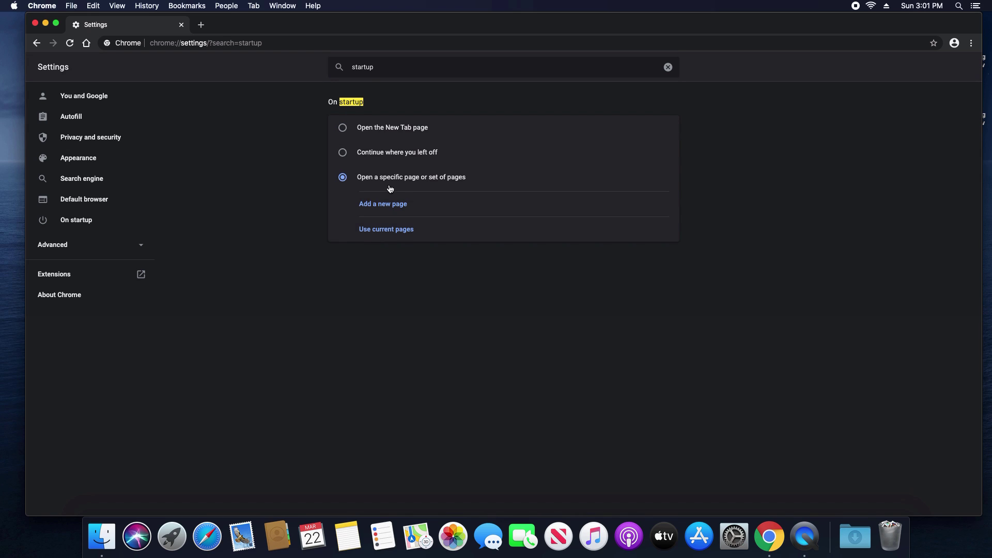
click(379, 206)
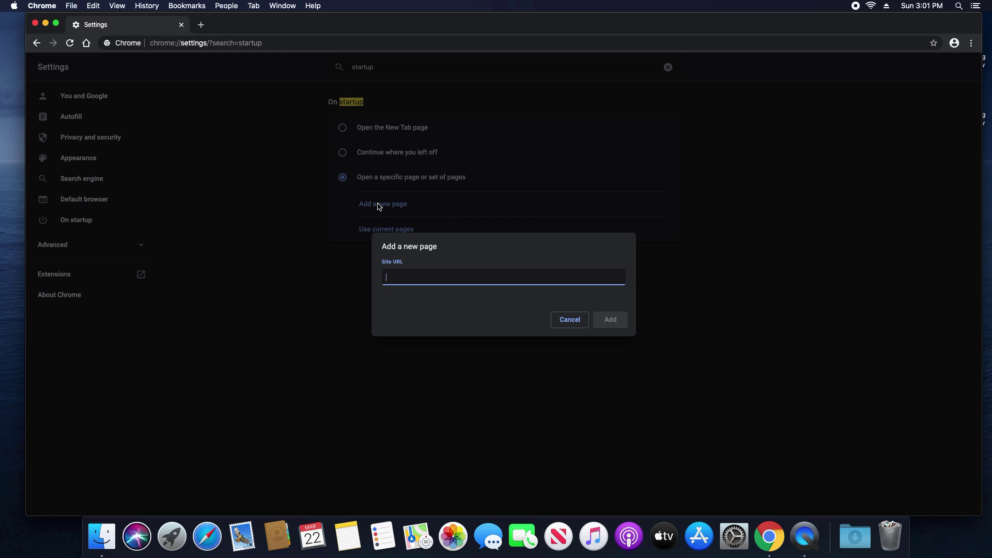
text(www)
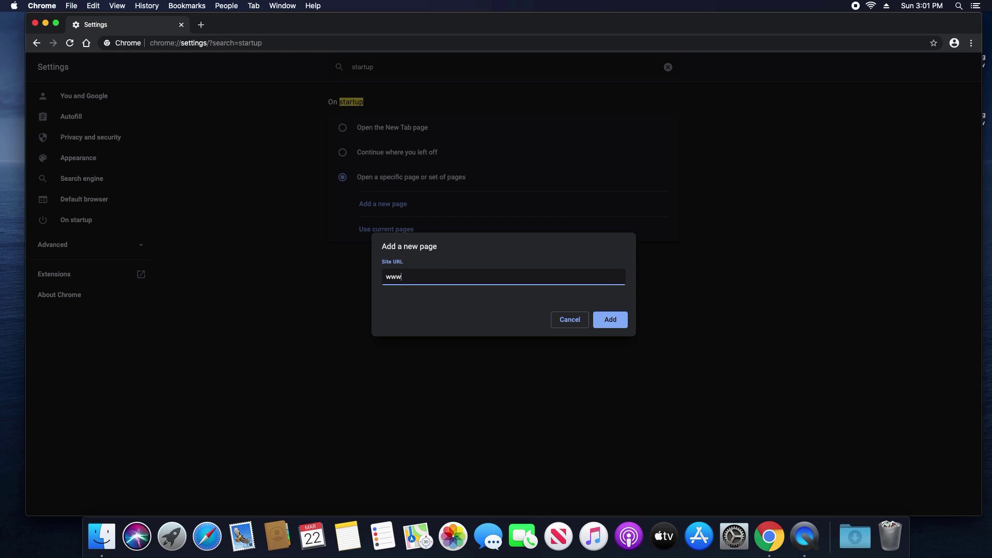
text(.google.com)
click(619, 320)
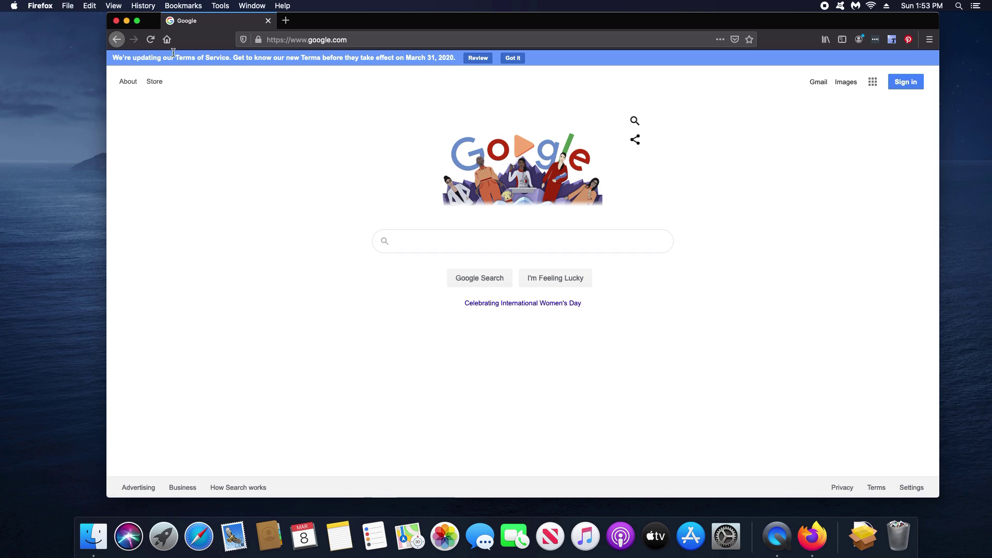
Switch to Firefox, check it for updates in its About window, and return to the browser page.
click(38, 7)
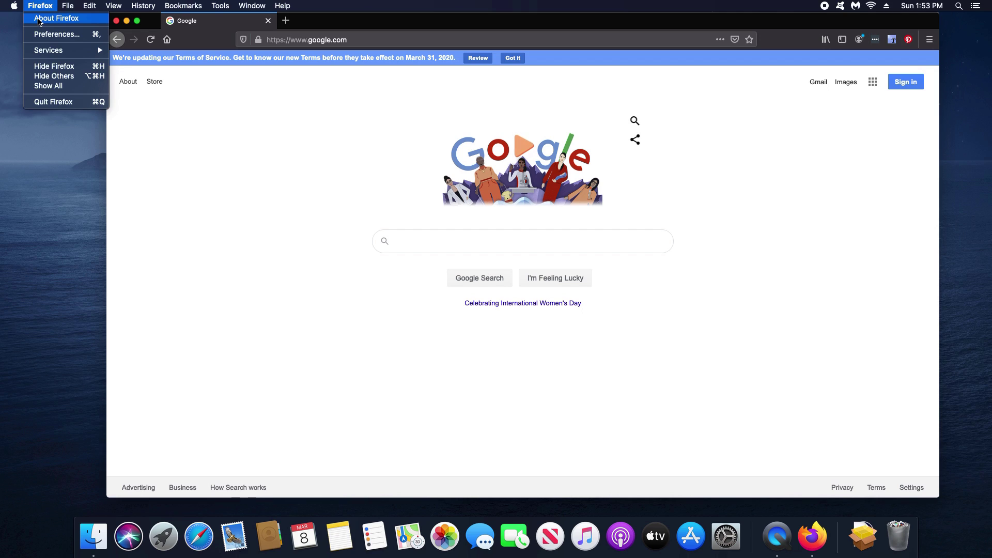
click(46, 18)
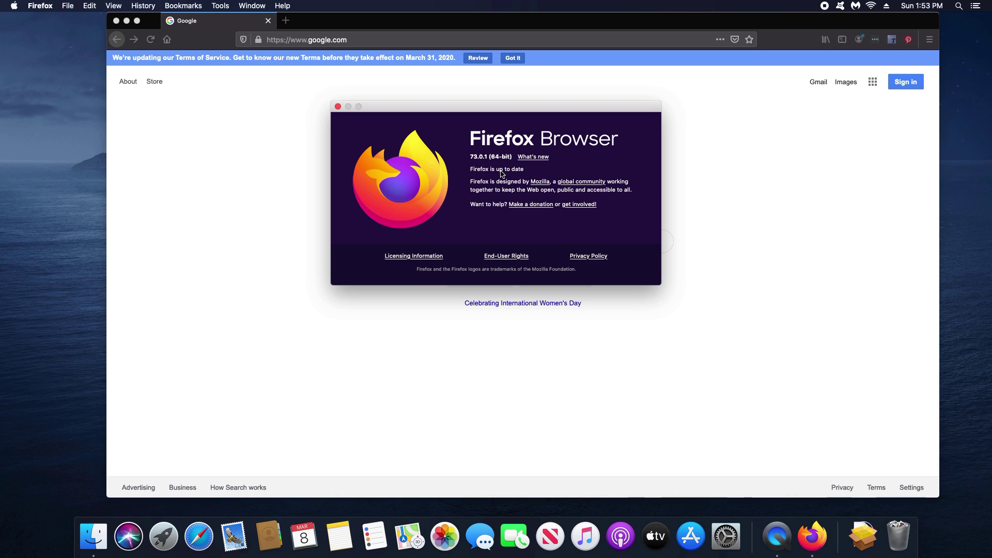
click(741, 276)
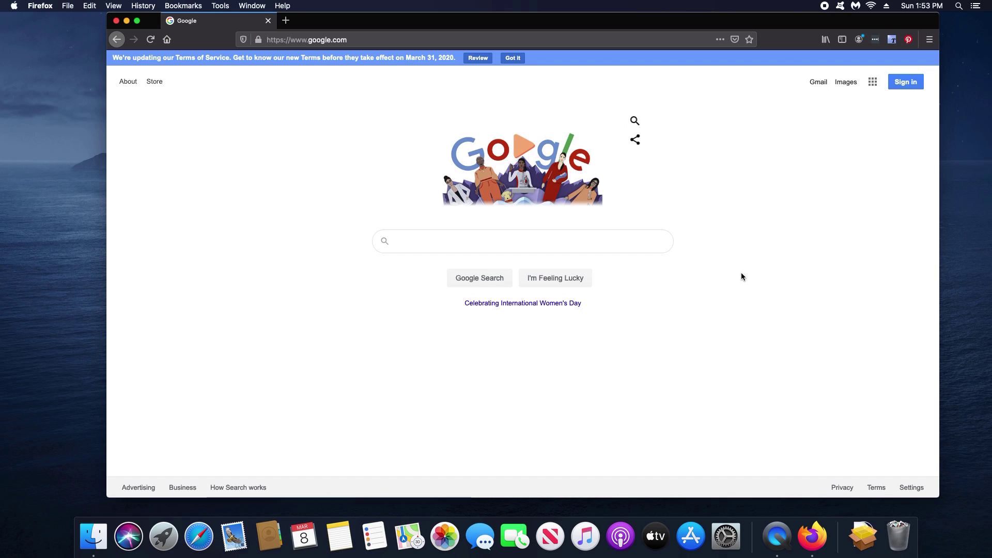
Open the list of installed extensions in Firefox's Add-ons Manager.
click(930, 41)
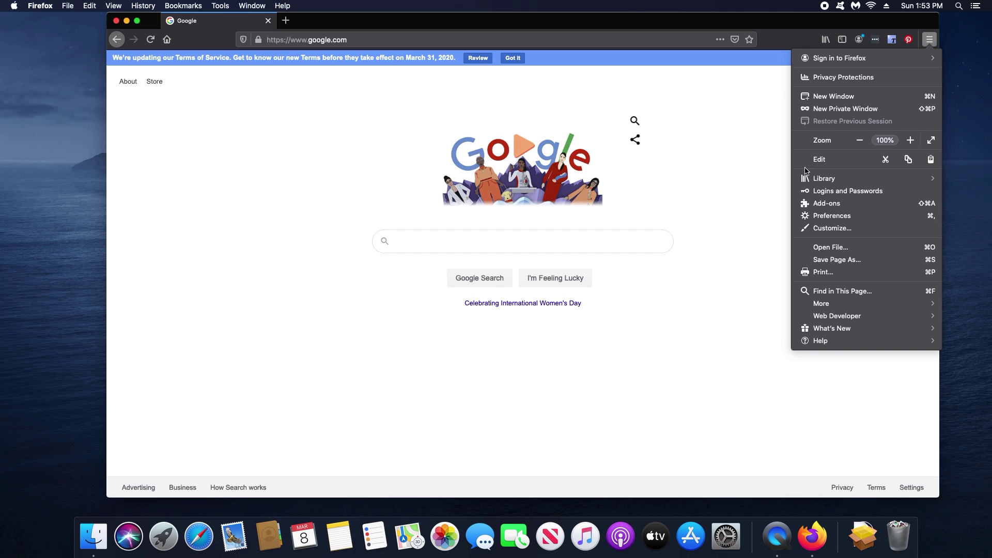
click(831, 206)
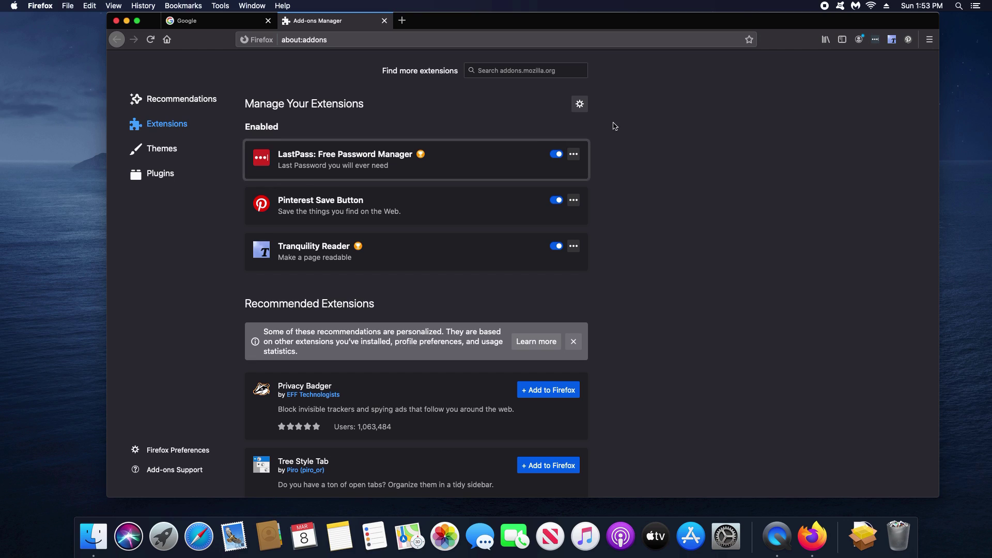
Check the installed Firefox extensions for updates and disable the LastPass: Free Password Manager extension.
click(580, 105)
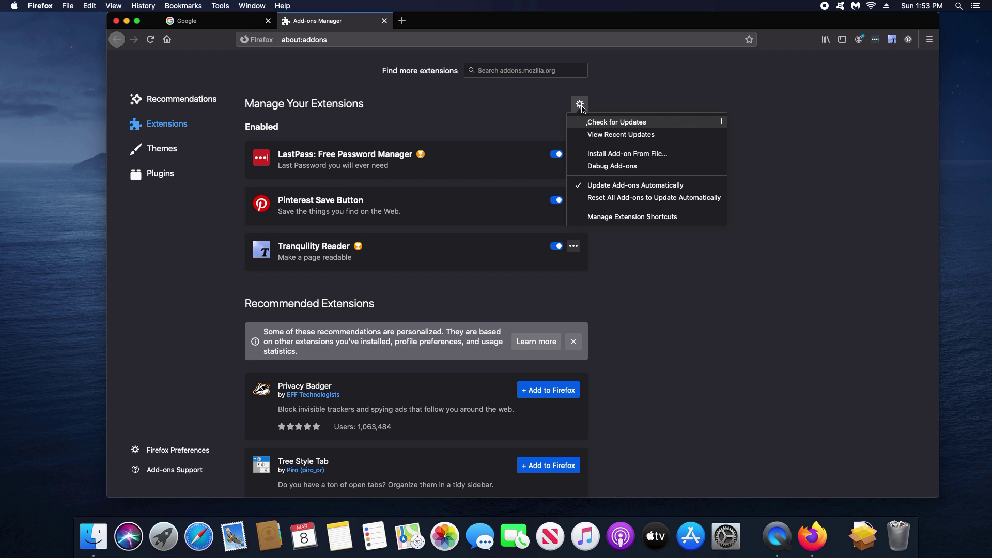
click(624, 126)
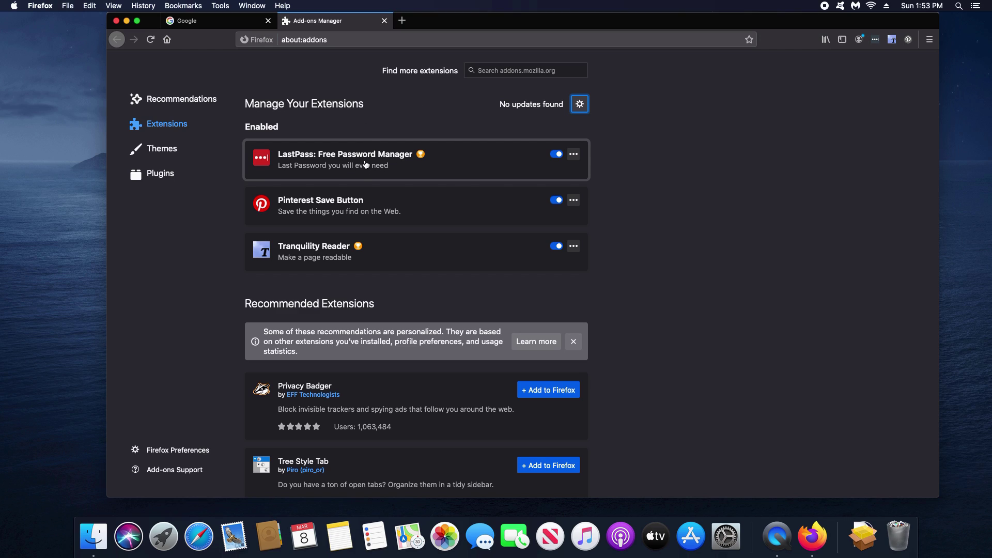
click(557, 157)
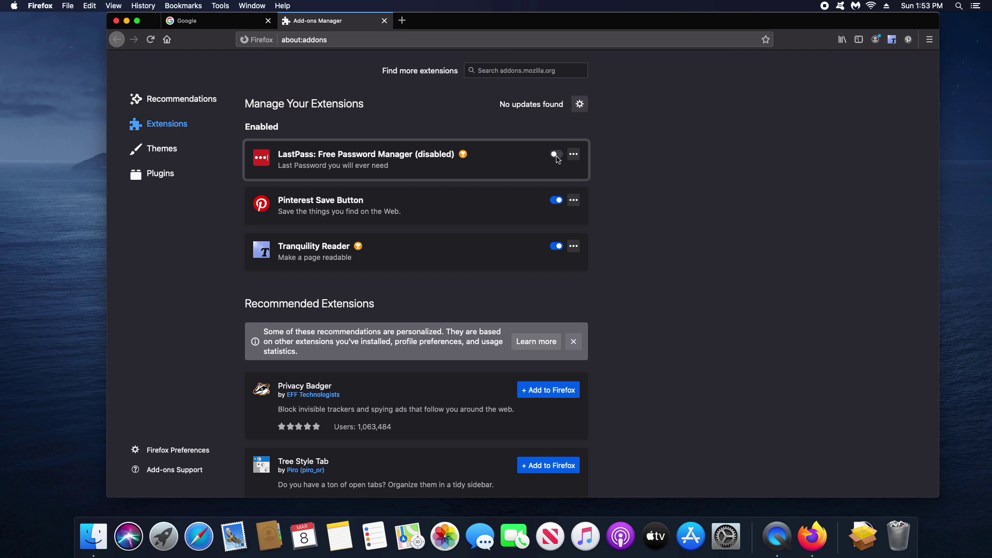
Remove the Pinterest Save Button and Tranquility Reader extensions from Firefox, without reporting them to Mozilla.
click(574, 201)
click(595, 216)
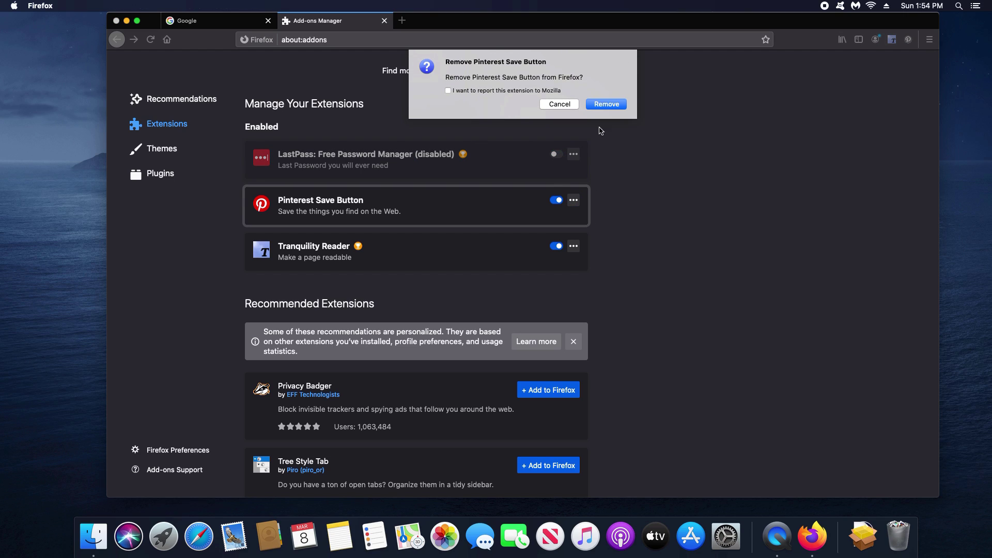
click(605, 104)
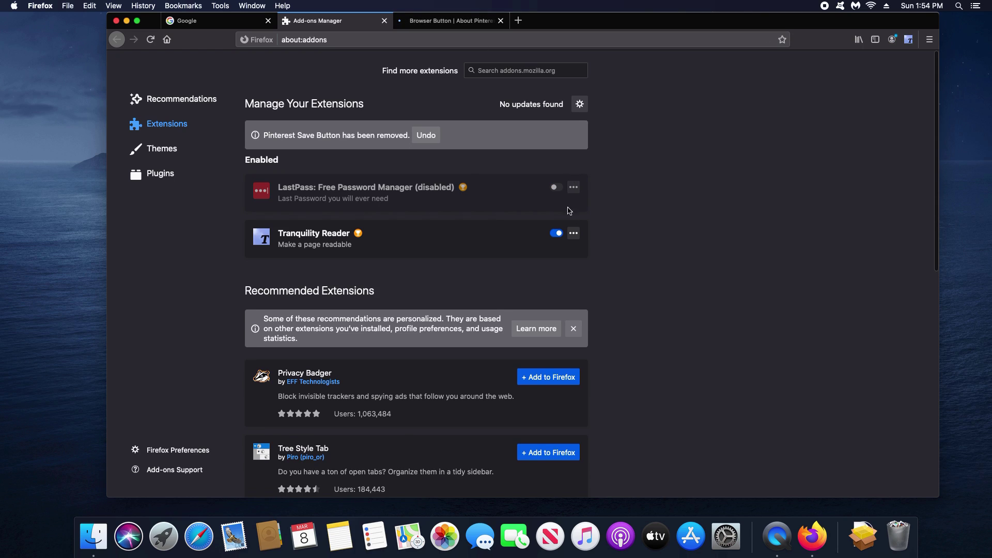
click(573, 188)
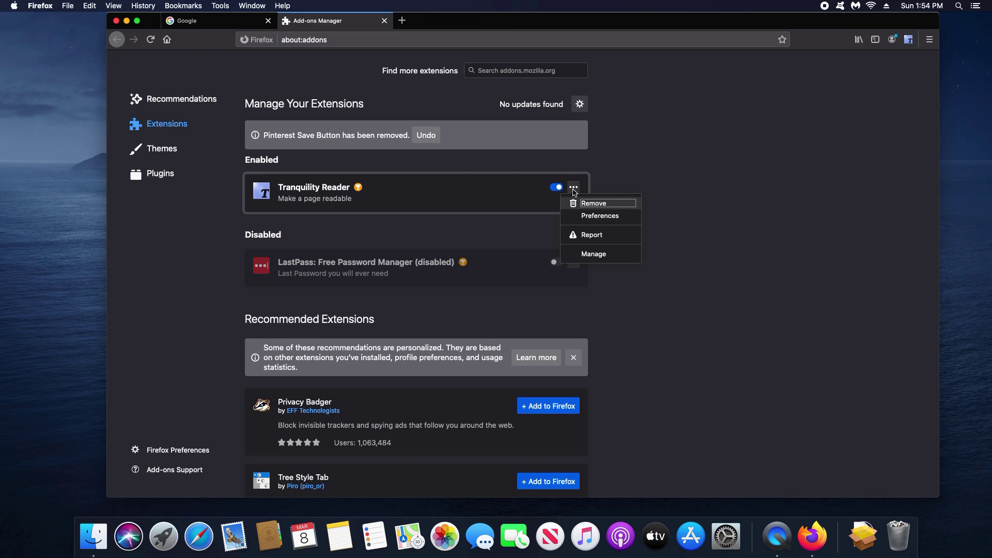
click(590, 205)
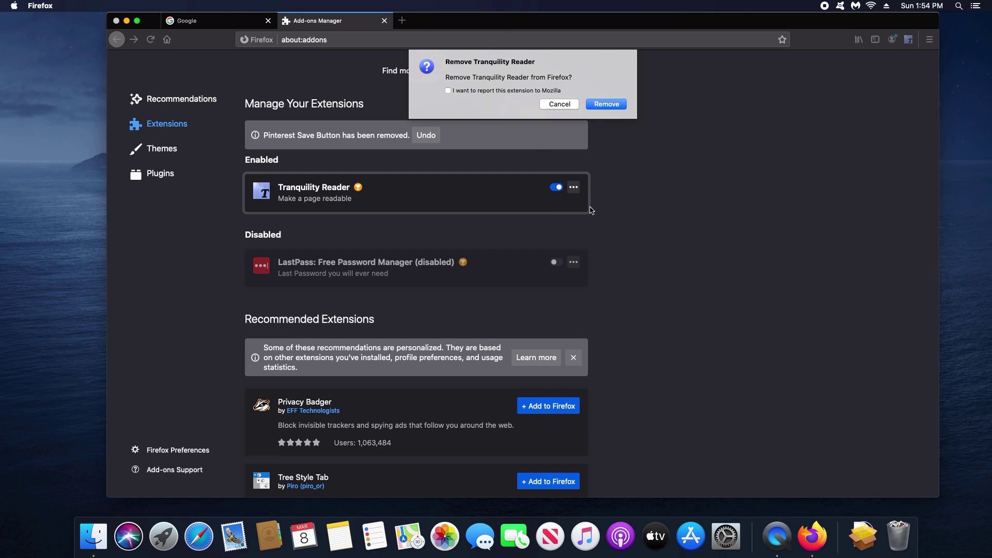
click(606, 105)
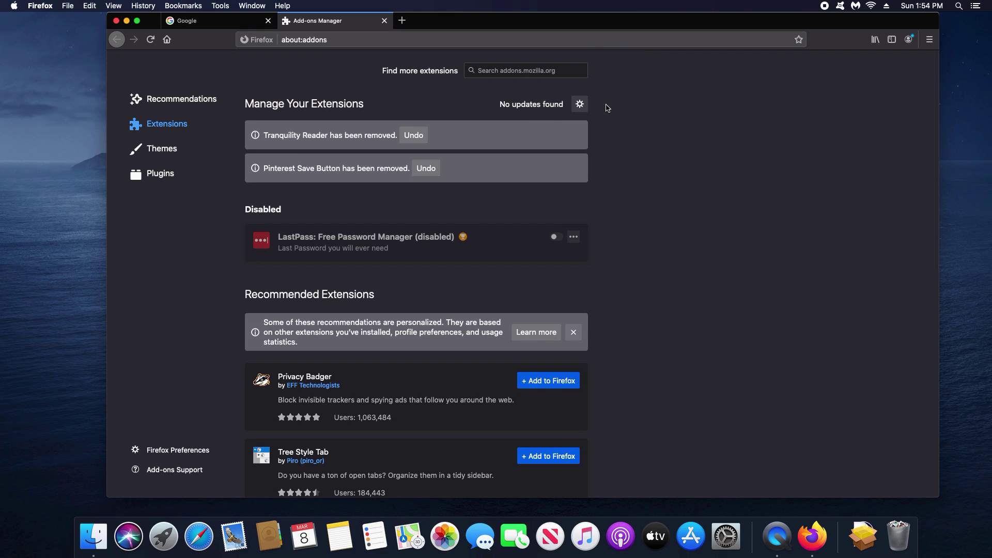
click(930, 40)
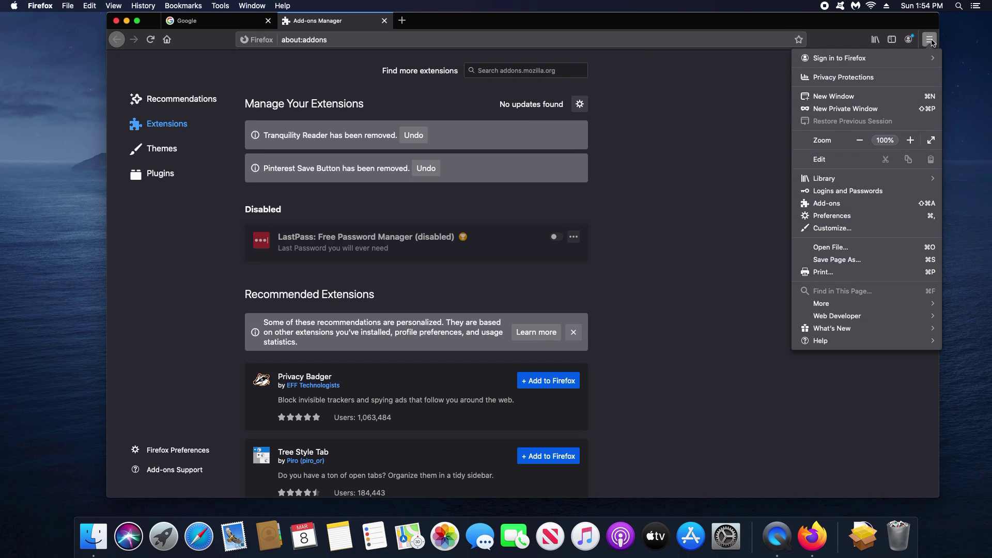
click(827, 216)
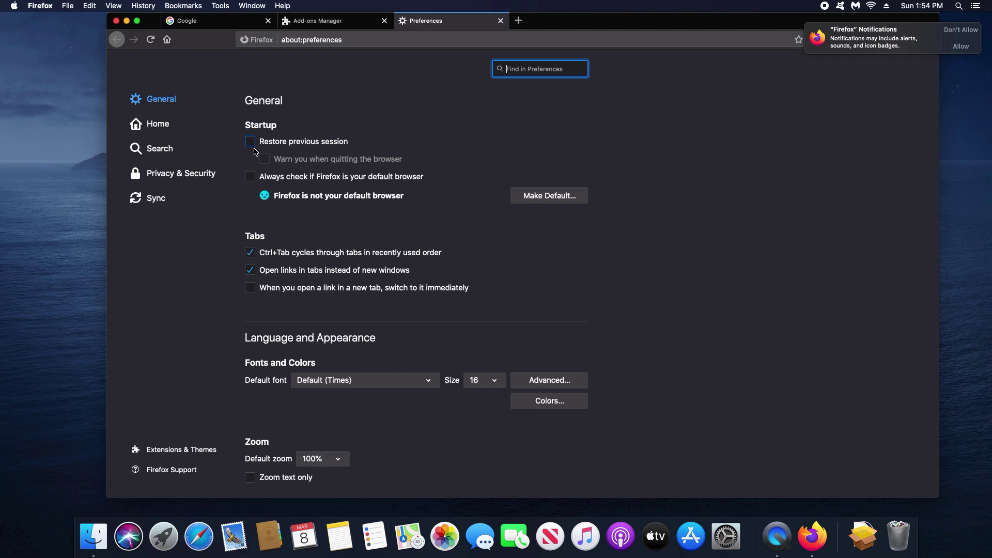
click(157, 126)
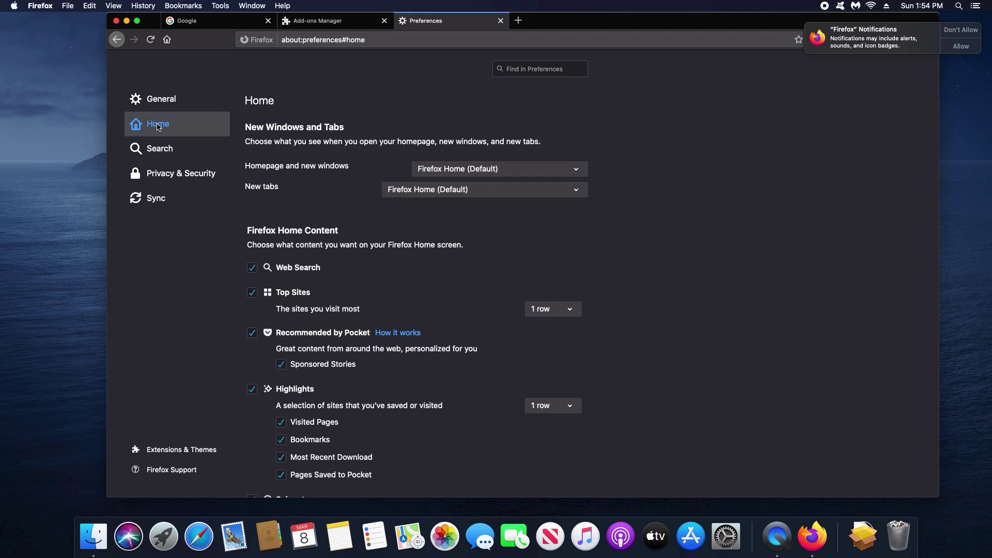
click(469, 170)
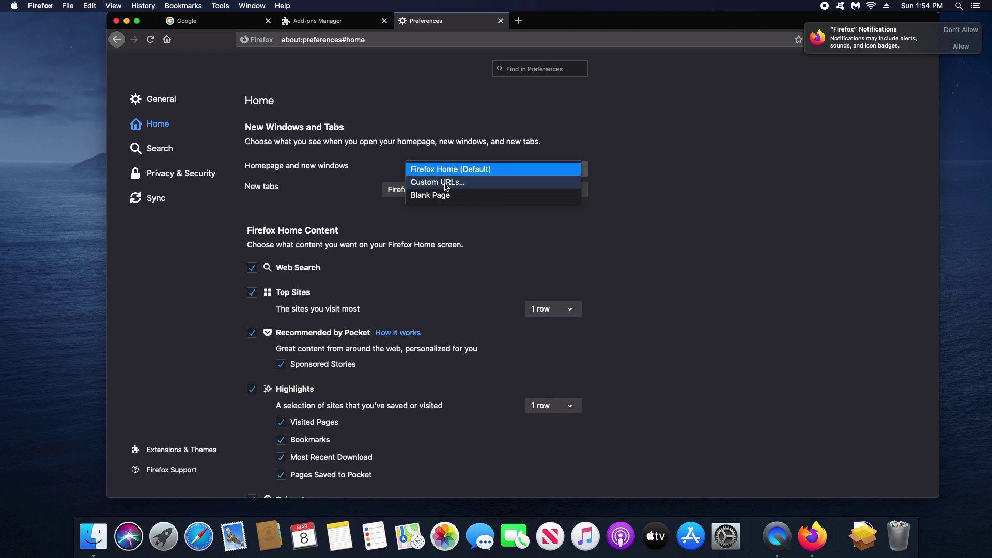
click(447, 183)
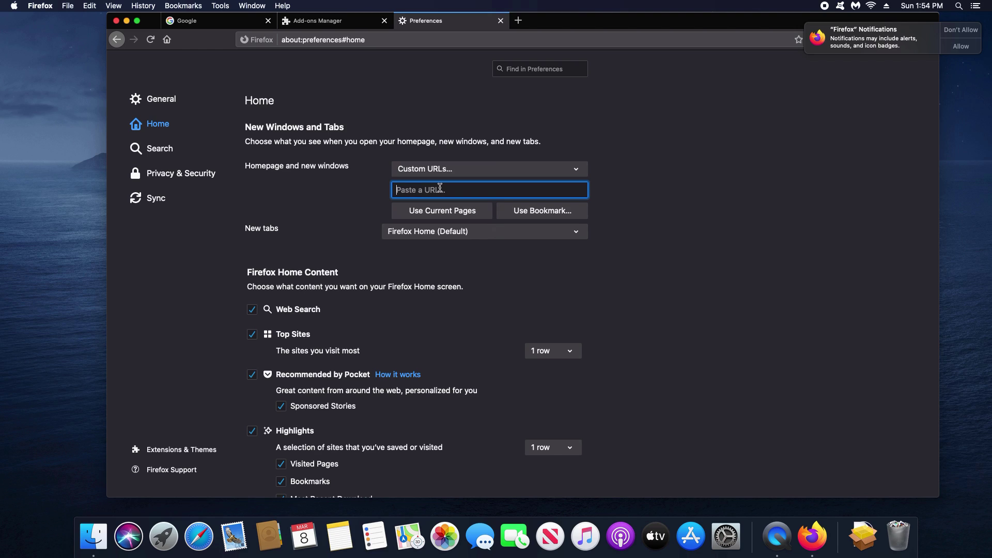
text(www.google.com)
key(shift+Tab)
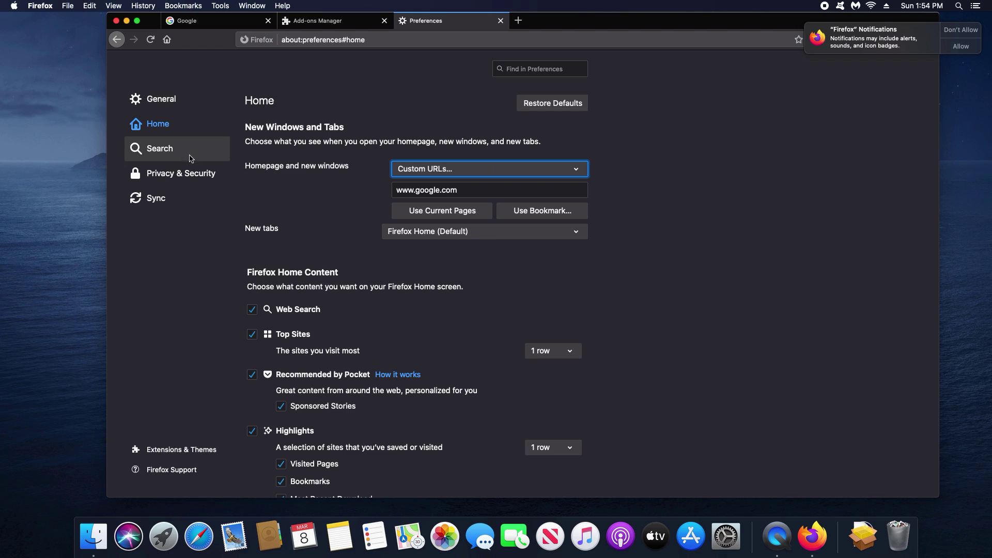
Review the default search engine choices in Firefox's search preferences, keeping Google selected.
click(154, 154)
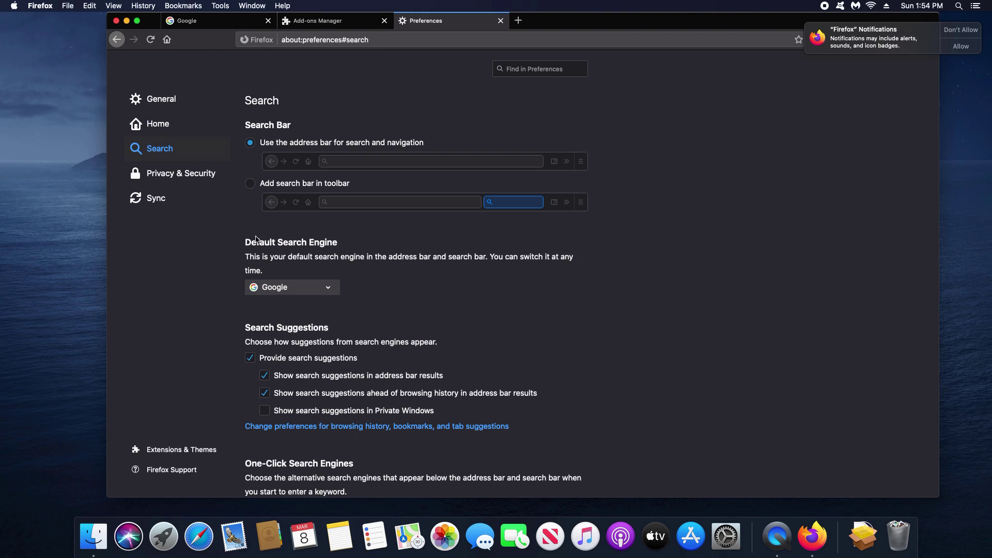
click(327, 292)
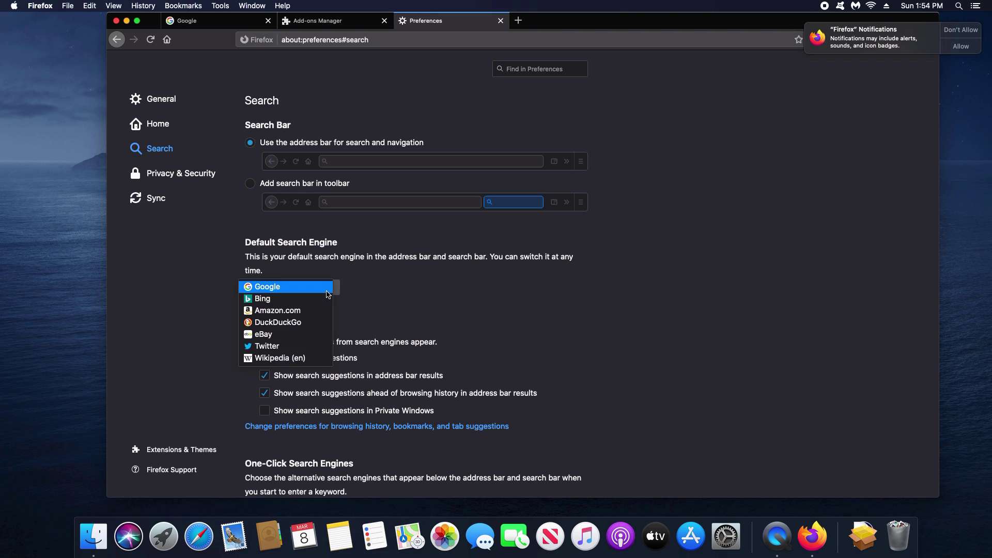
click(327, 293)
click(323, 293)
click(378, 299)
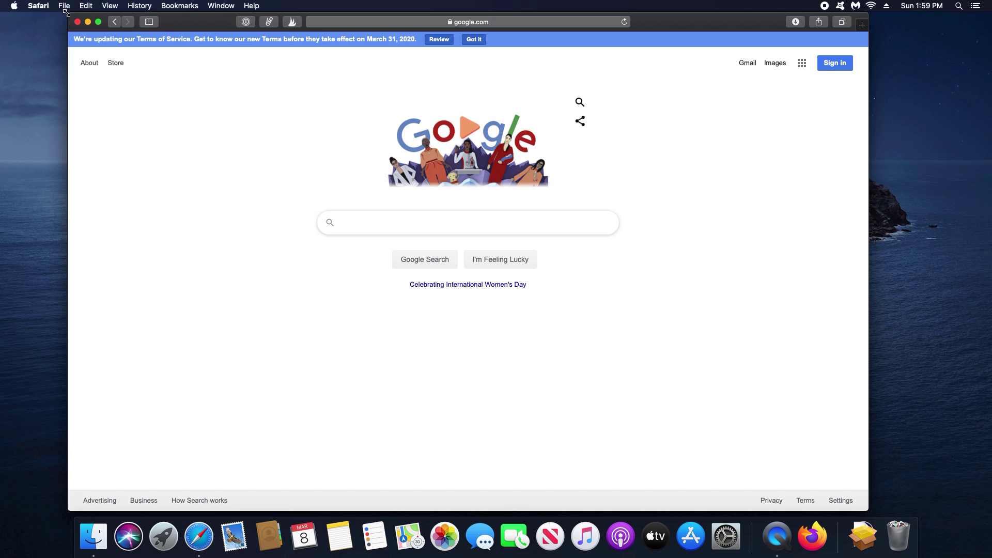
click(39, 6)
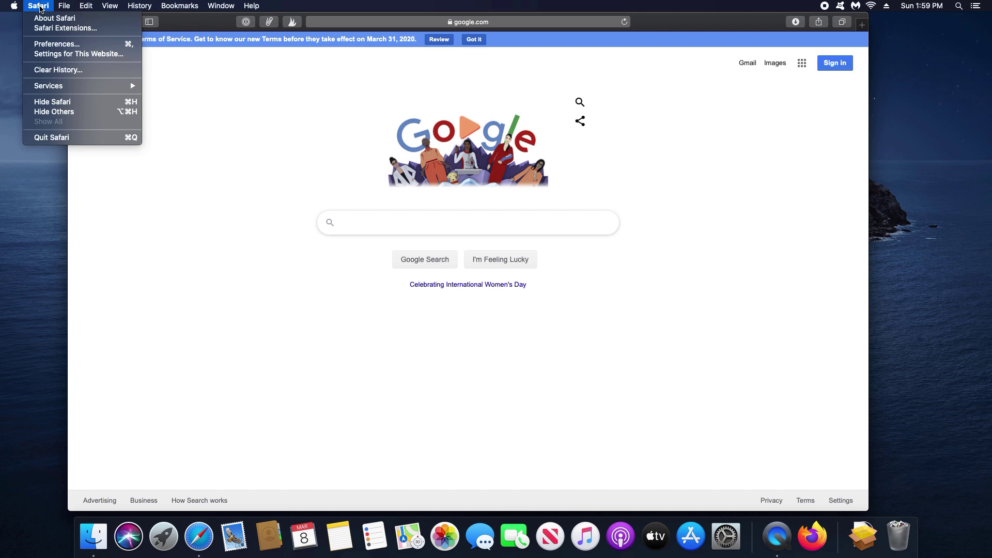
click(52, 45)
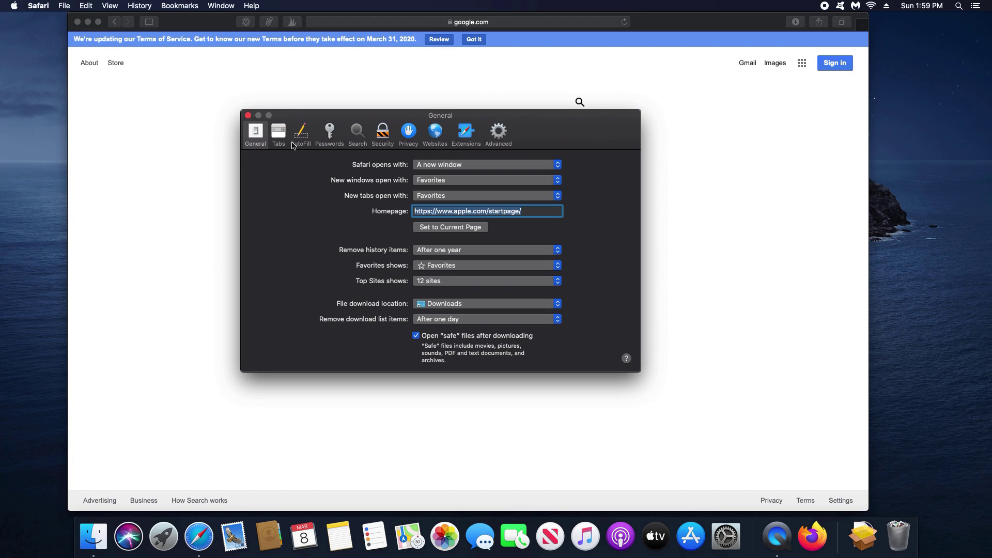
click(536, 213)
drag(535, 213, 412, 209)
text(www.google.com)
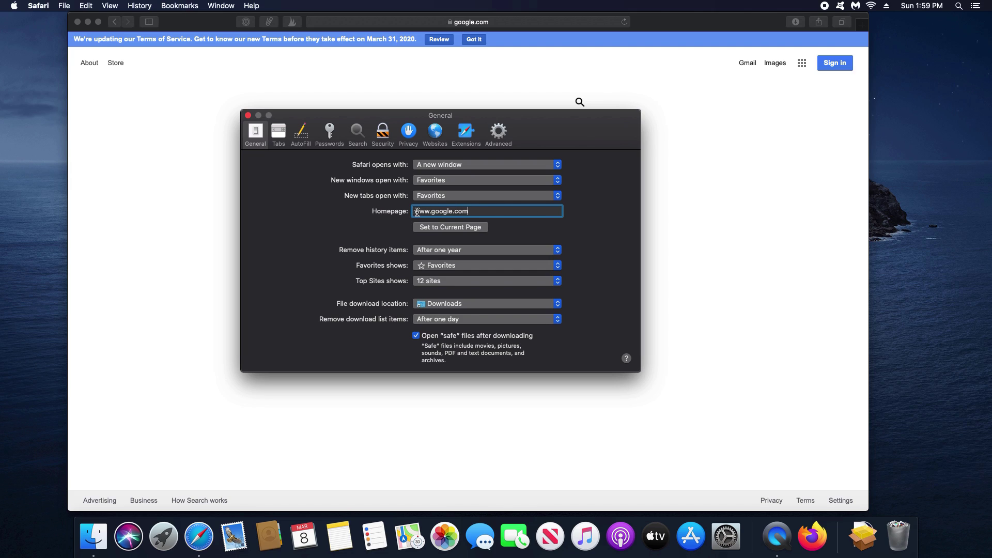
Review the search engine choices in Safari's search preferences, keeping Google selected.
click(360, 134)
click(439, 166)
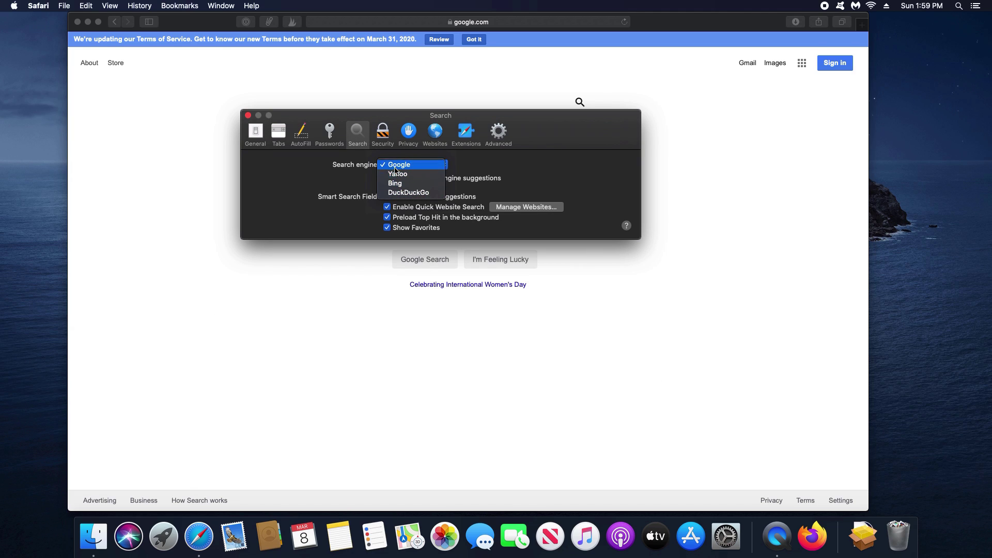
click(323, 173)
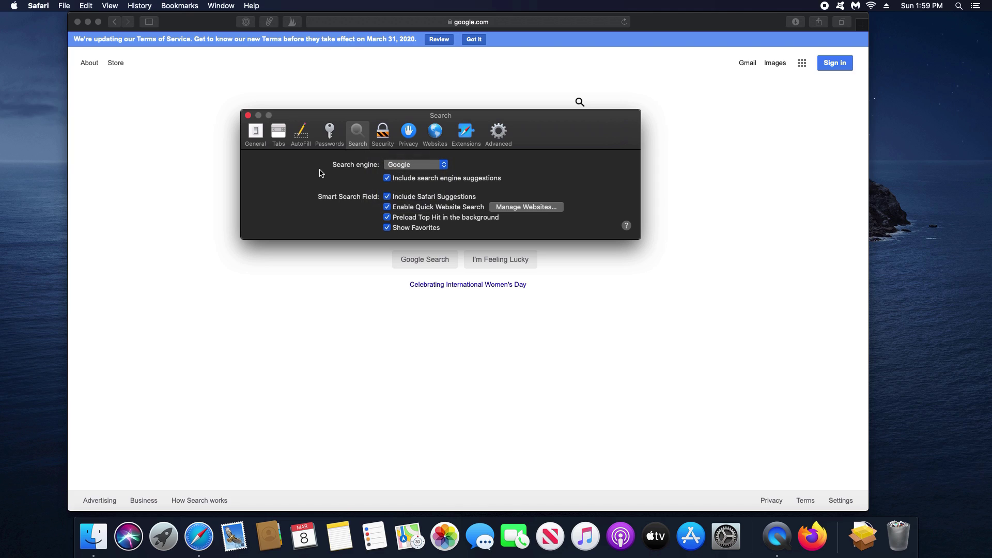
Show Safari's installed extensions and disable the 1Password extension.
click(470, 135)
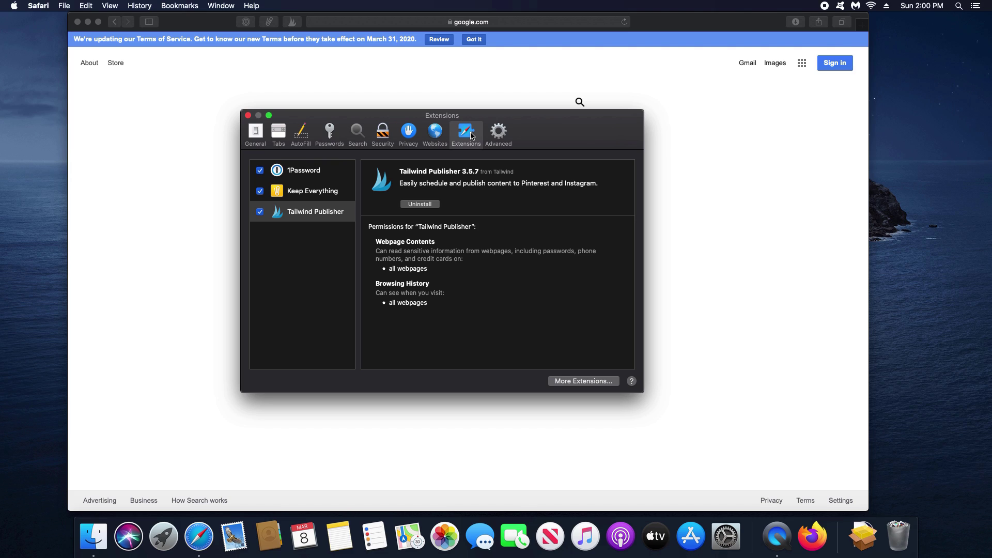
click(311, 171)
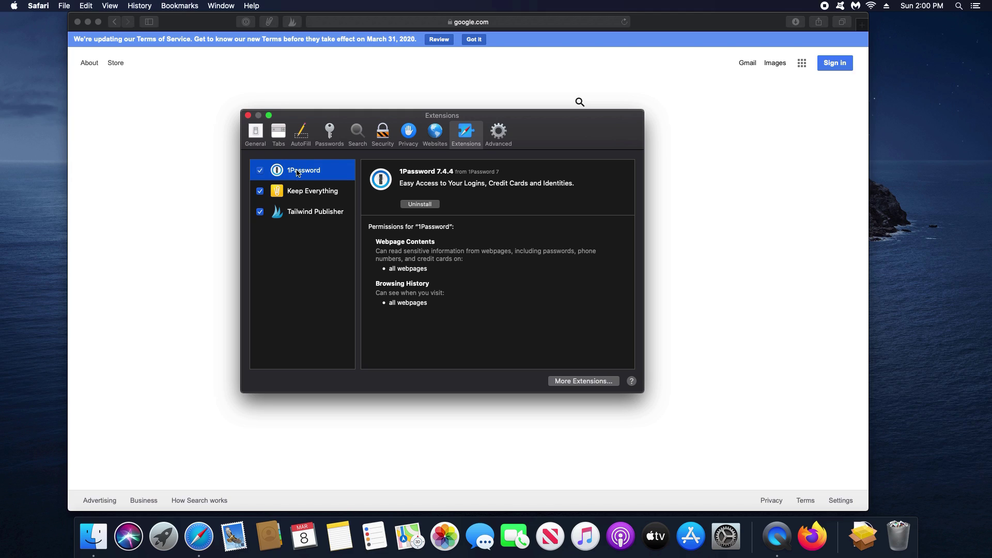
click(260, 173)
Uninstall the Keep Everything extension by moving its application to the Trash, entering the account password to authorize it, and close the Finder window.
click(304, 194)
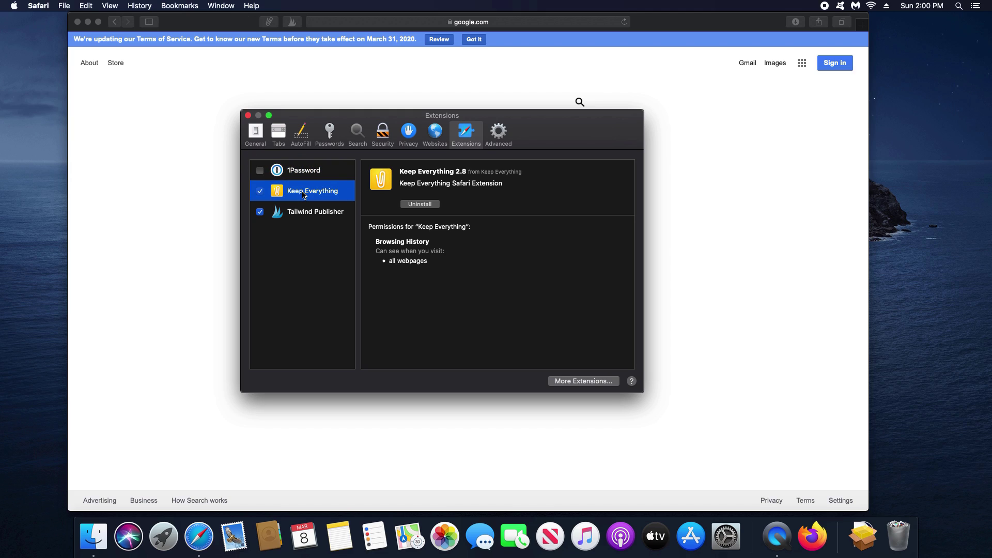
click(410, 205)
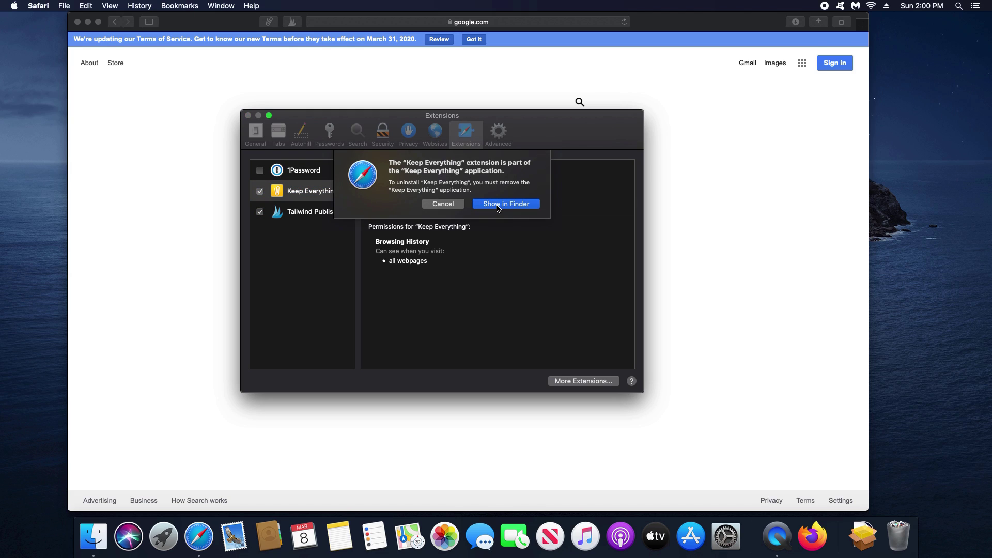
click(498, 208)
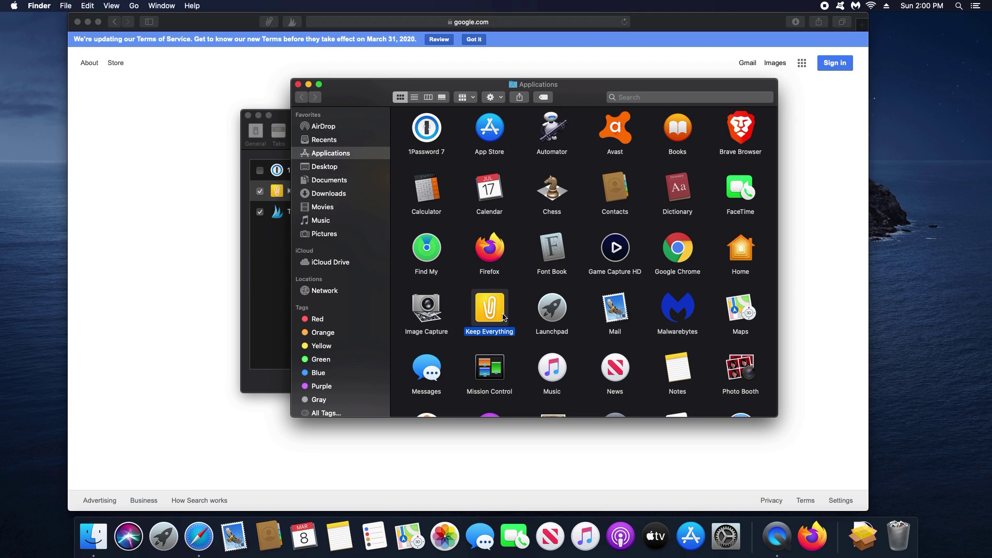
drag(491, 312, 892, 531)
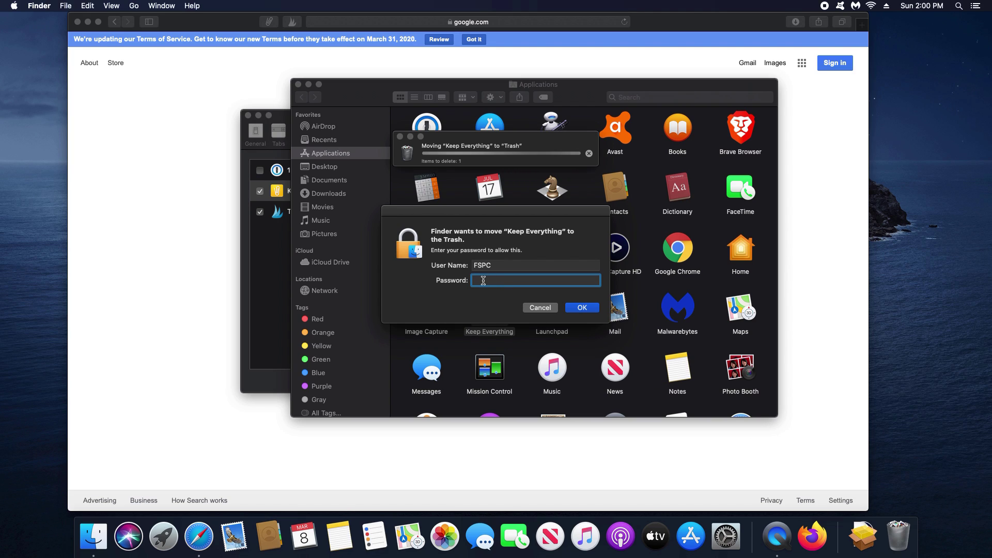
key(super+v)
click(582, 308)
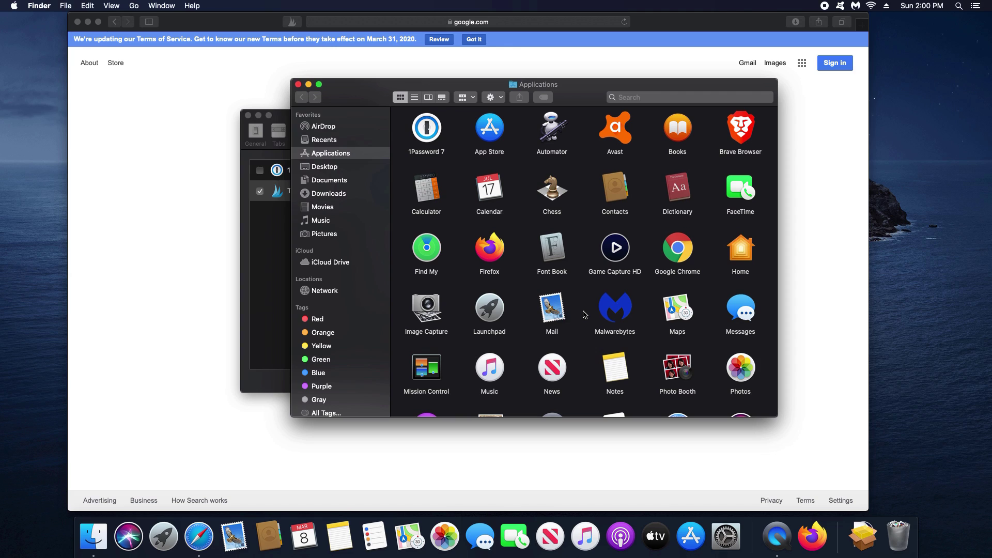
click(298, 84)
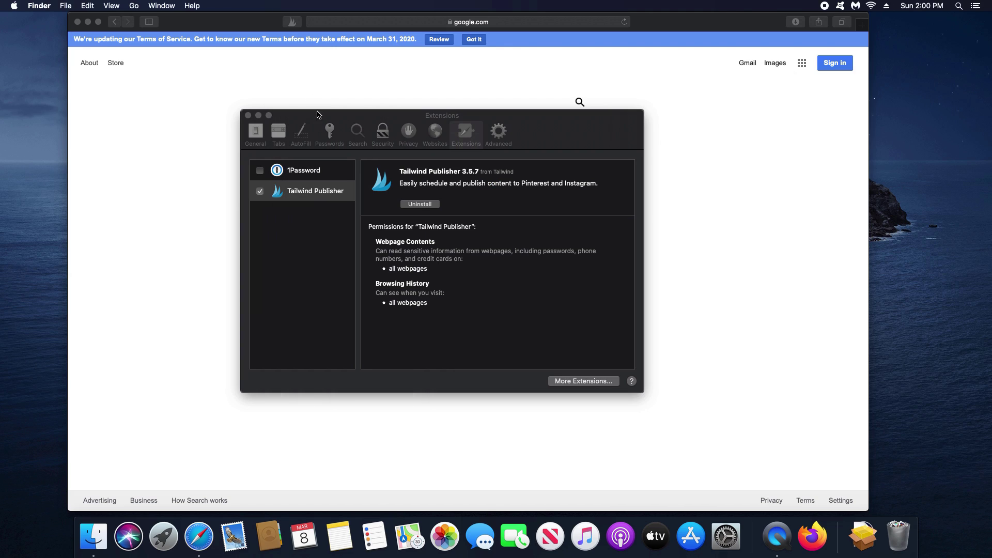
Uninstall the Tailwind Publisher extension by moving the Tailwind application to the Trash, authorizing with the account password, and close the Finder window.
click(299, 196)
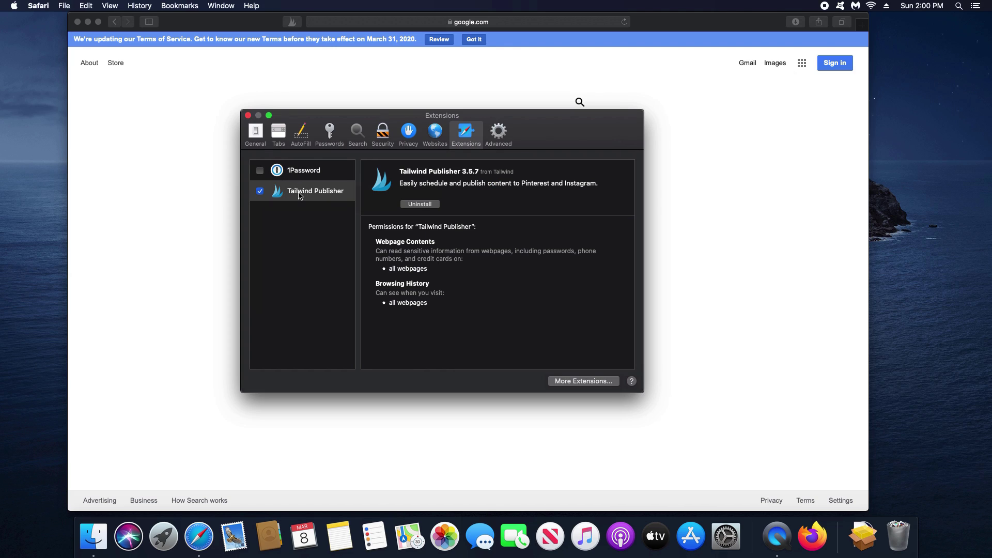
click(420, 205)
click(501, 206)
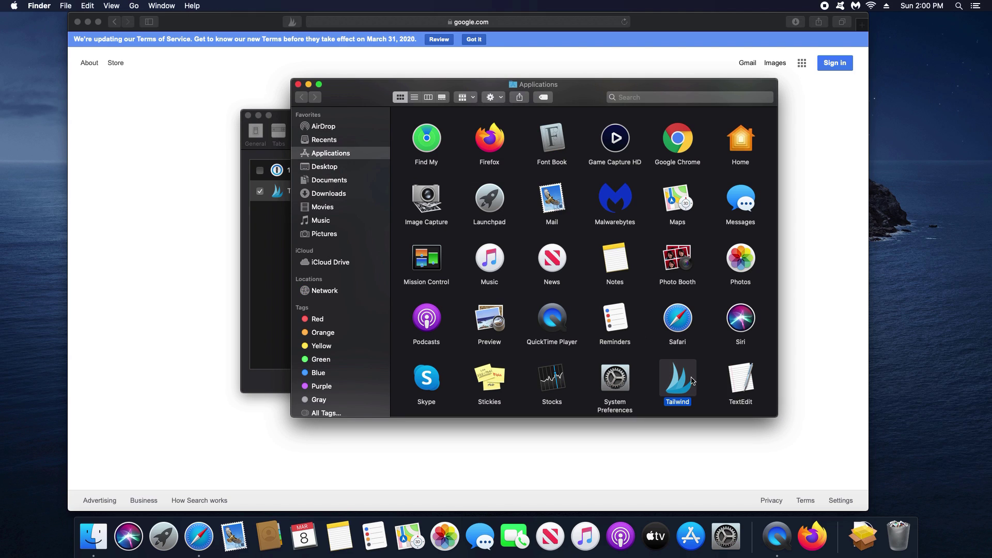
drag(676, 378, 899, 524)
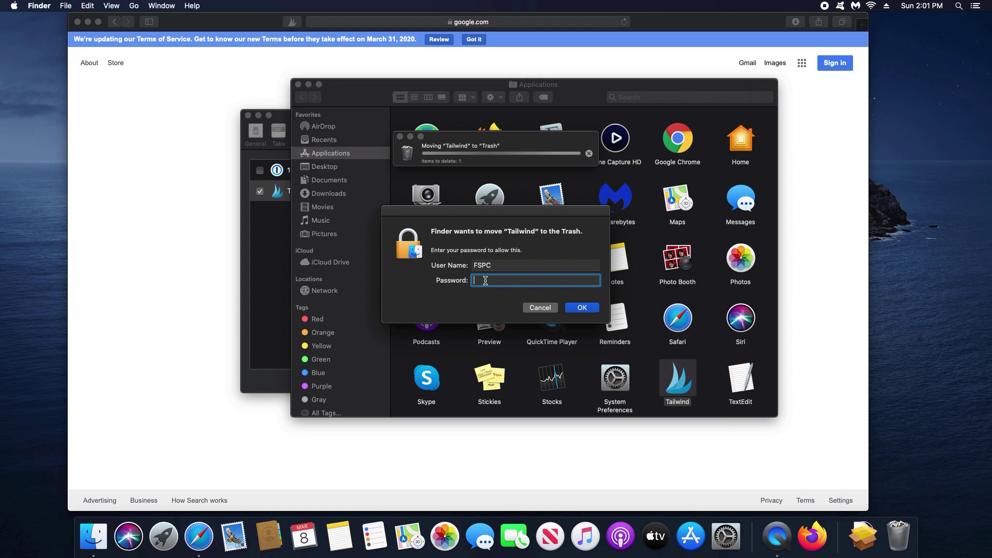
key(super+v)
click(588, 309)
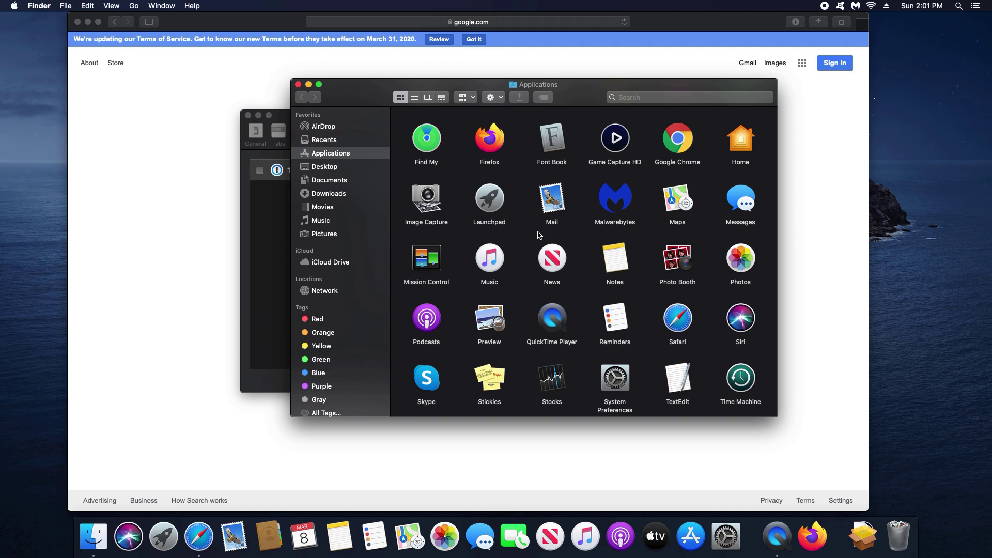
click(298, 84)
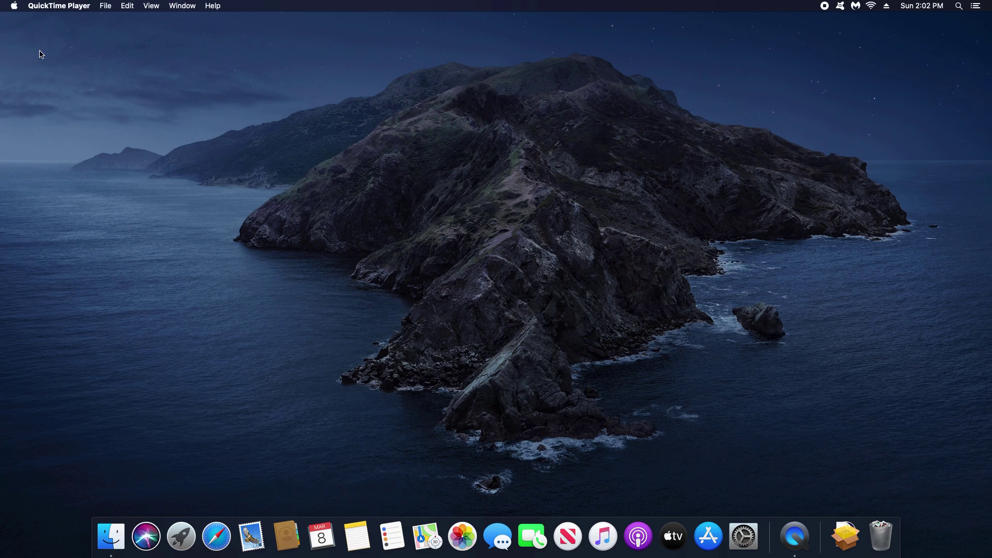
Check Software Update for a newer macOS version and check the App Store for available app updates.
click(15, 6)
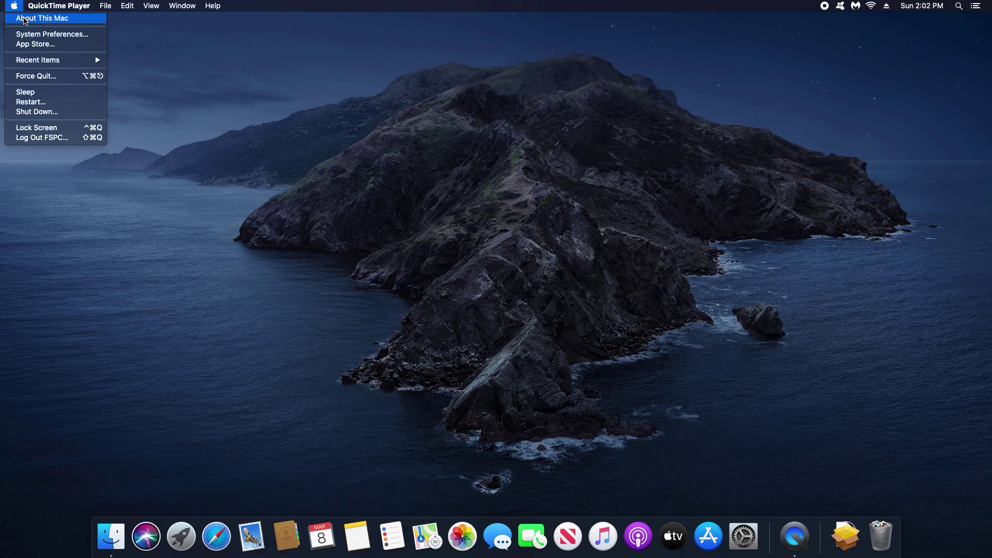
click(25, 21)
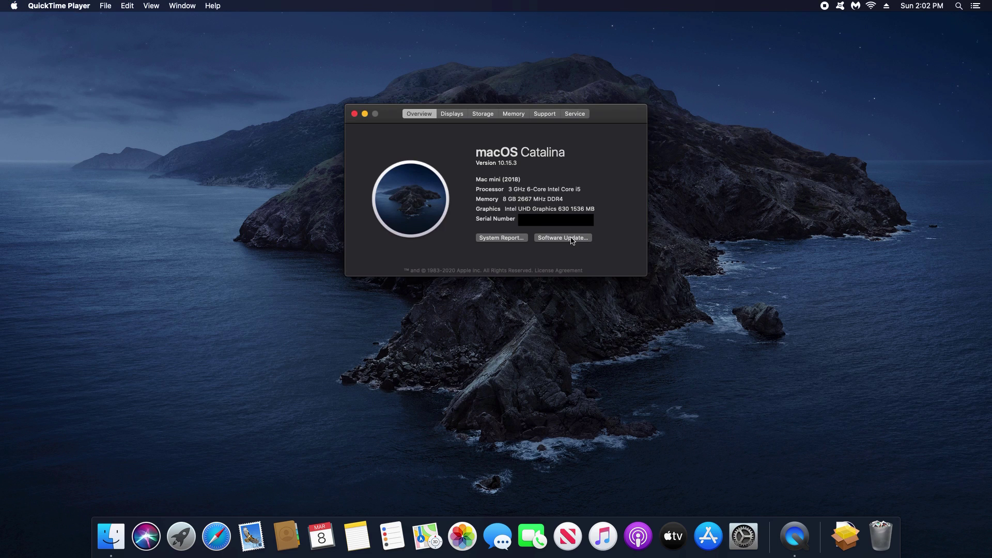
click(563, 238)
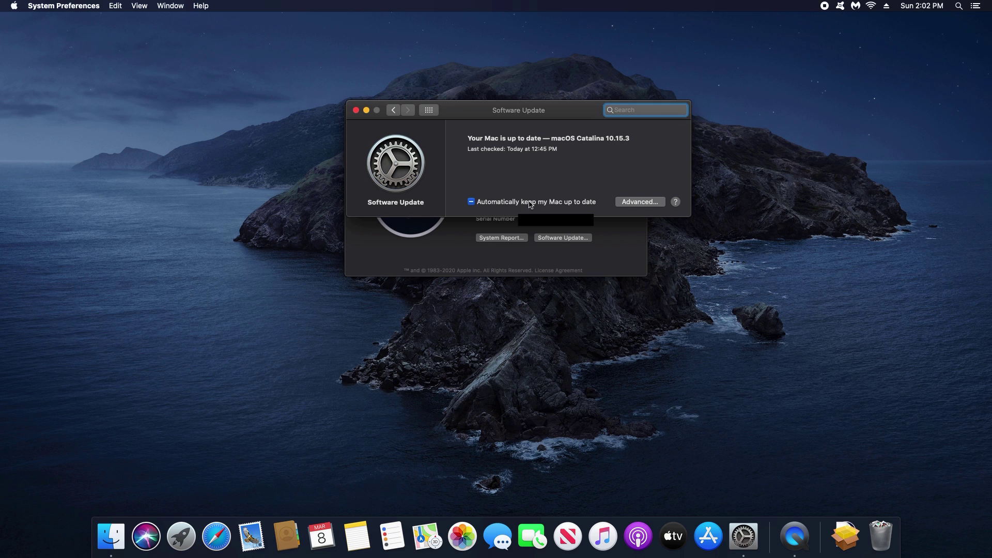
drag(486, 115, 472, 293)
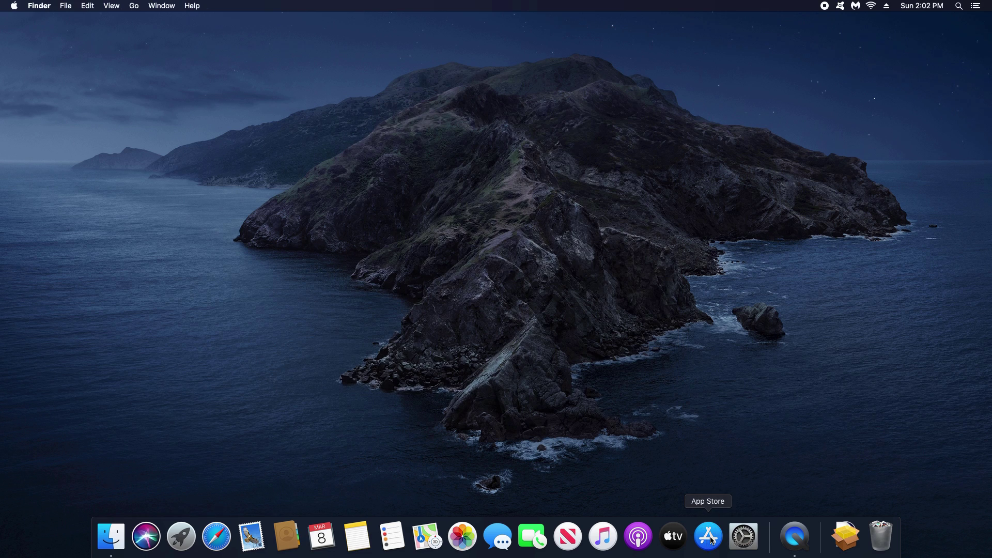
click(709, 539)
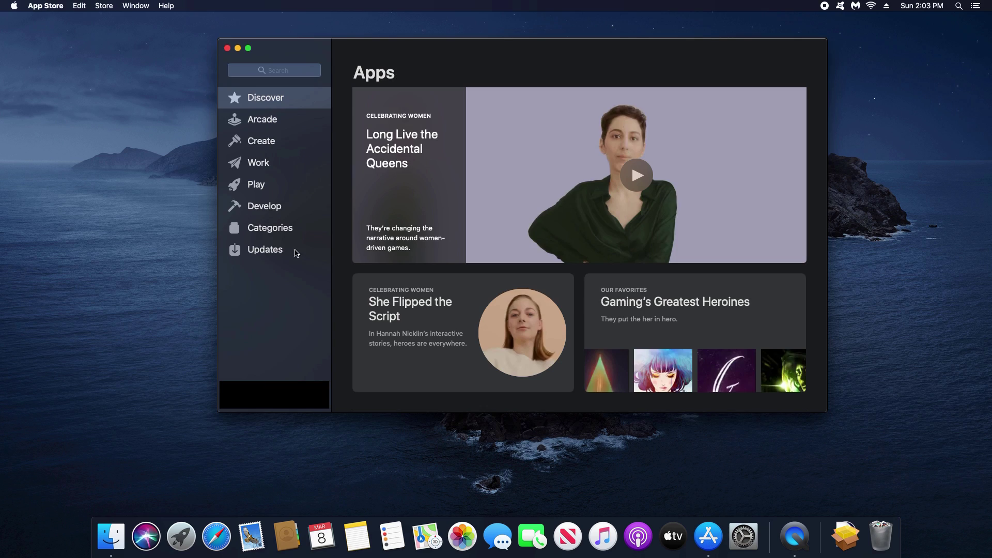
click(264, 255)
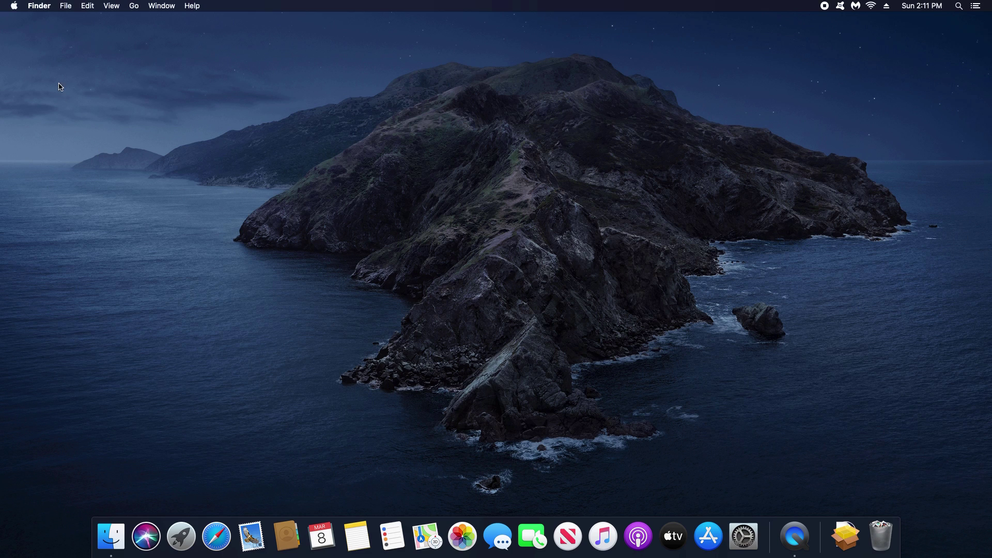
Remove Firefox, Google Chrome and Skype from the current user's login items in System Preferences.
click(15, 6)
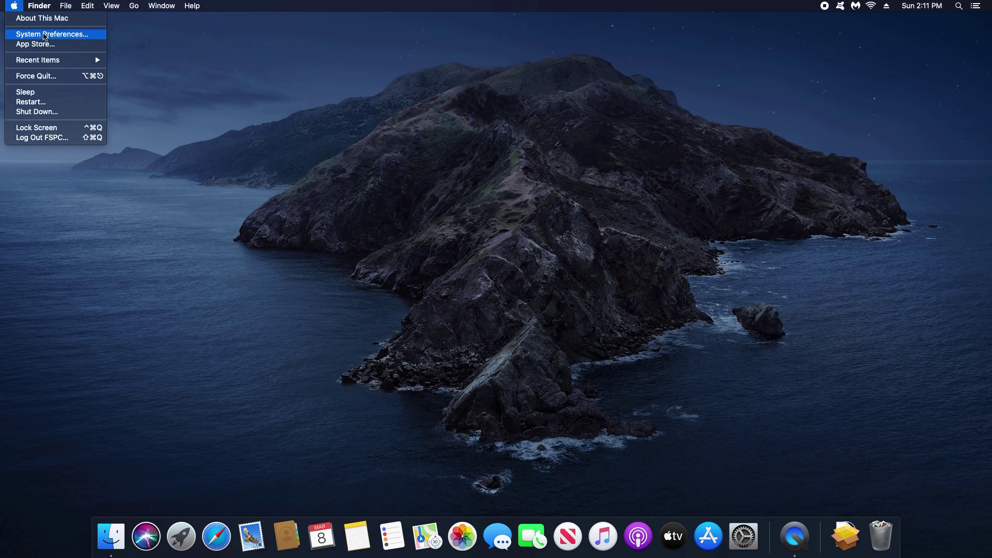
click(44, 35)
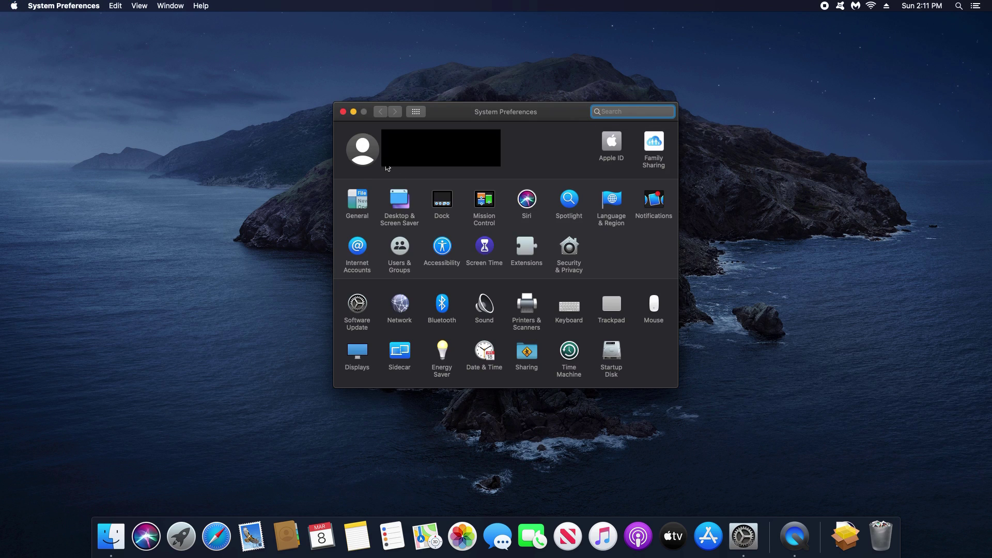
click(404, 250)
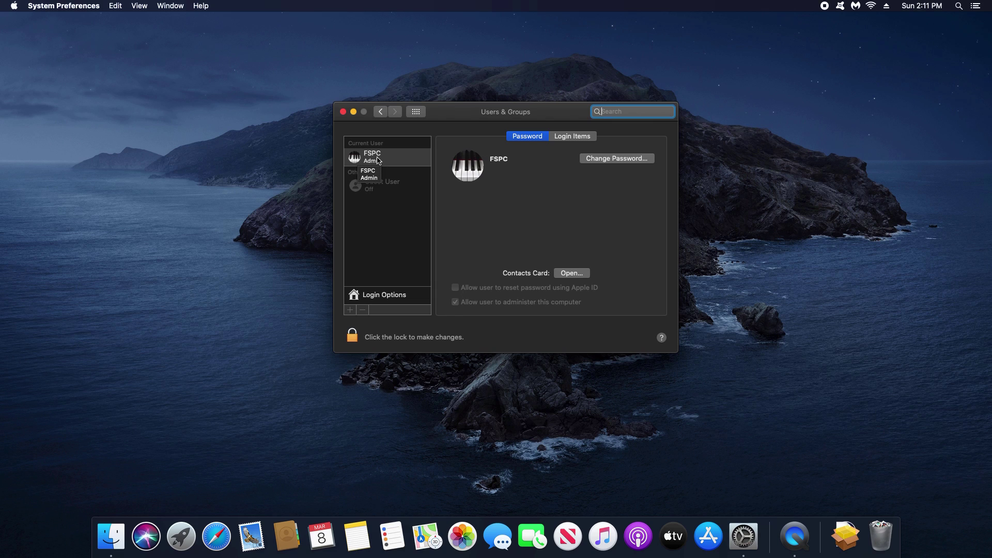
click(565, 137)
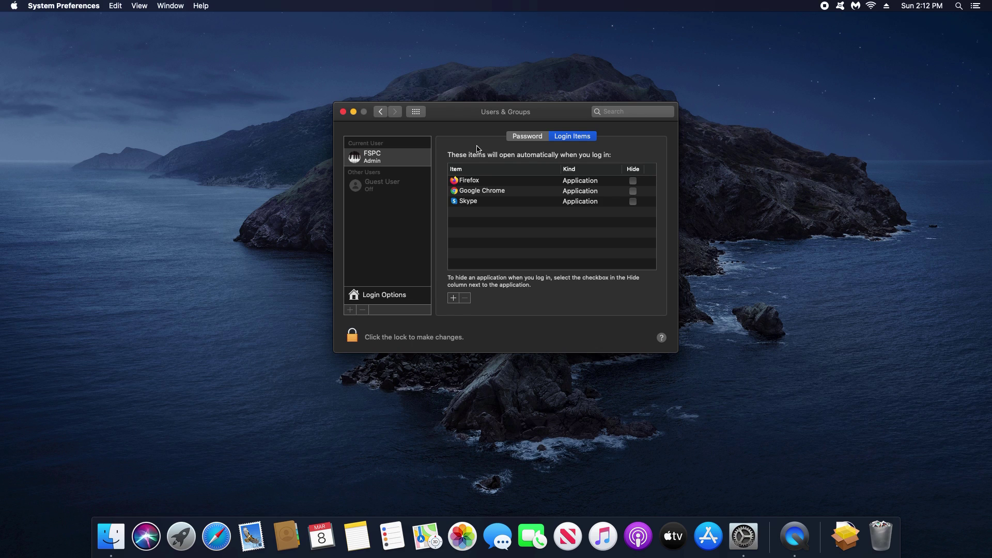
click(471, 181)
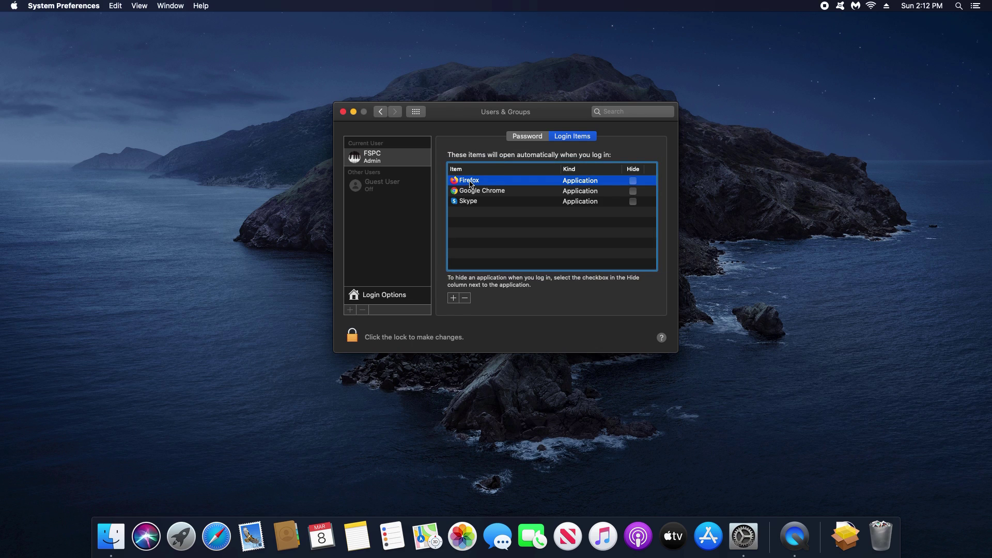
click(465, 299)
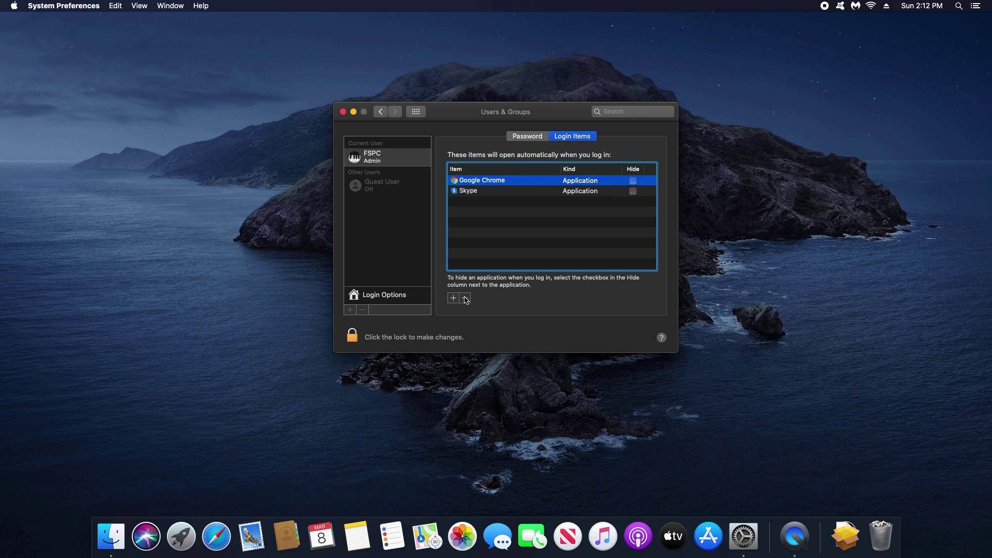
click(465, 298)
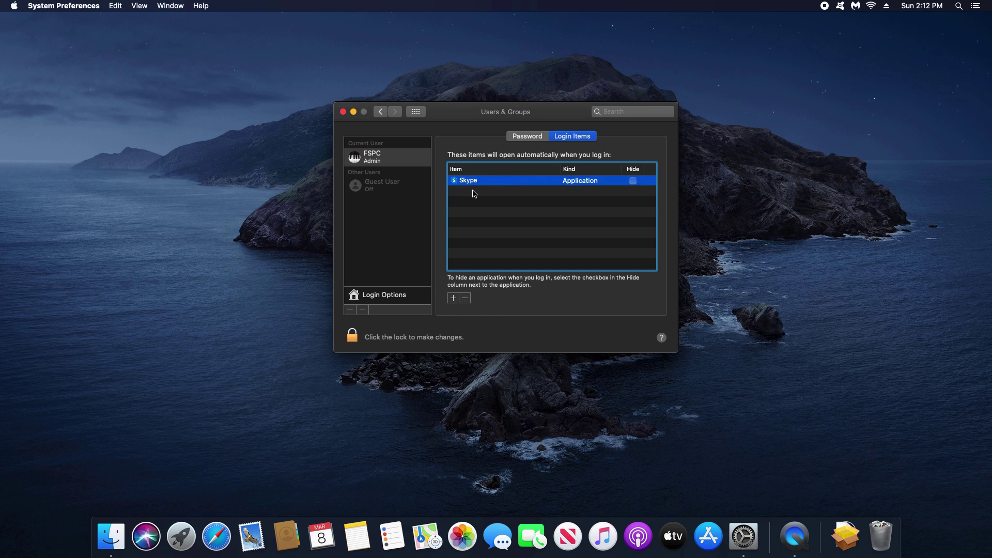
click(464, 298)
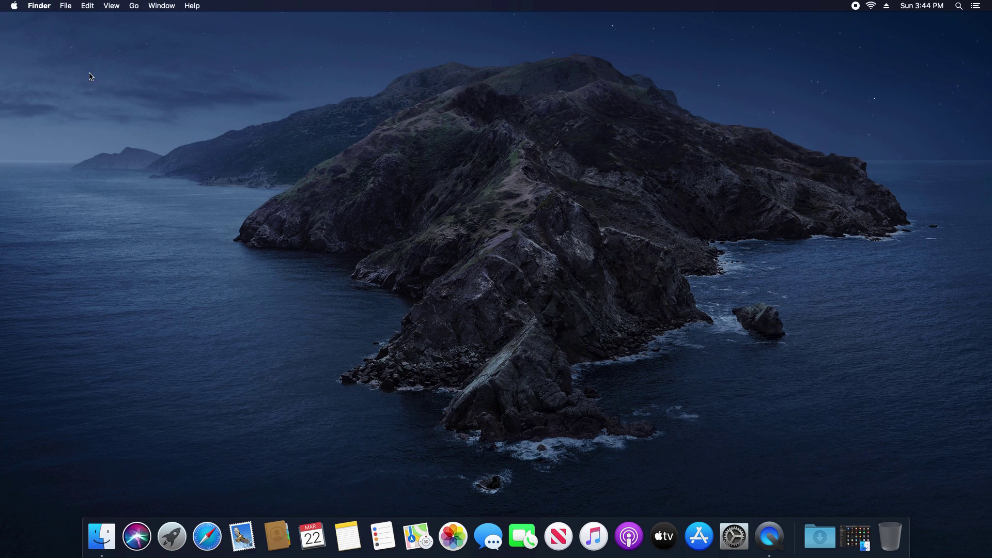
Show the Mac's storage usage in About This Mac and open the storage management recommendations.
click(15, 6)
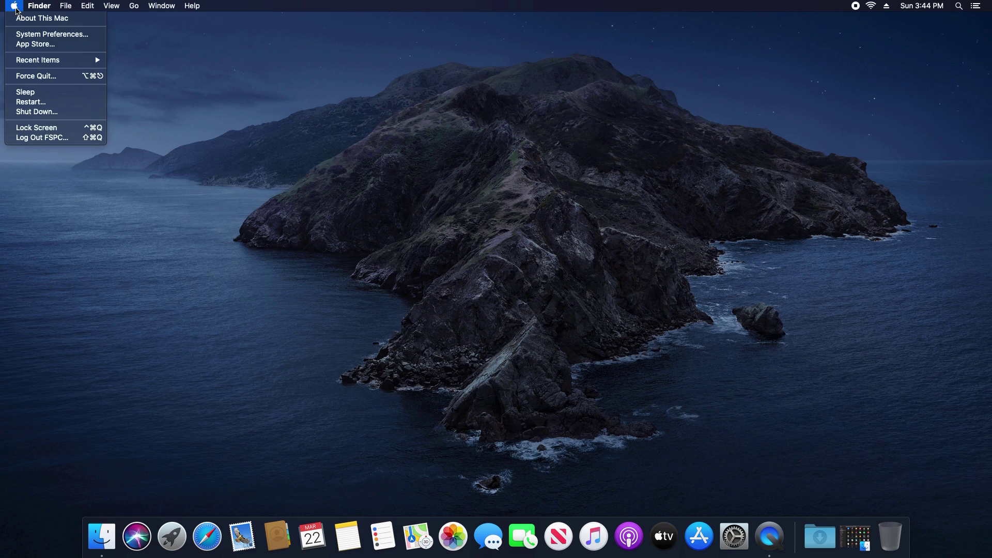
click(28, 18)
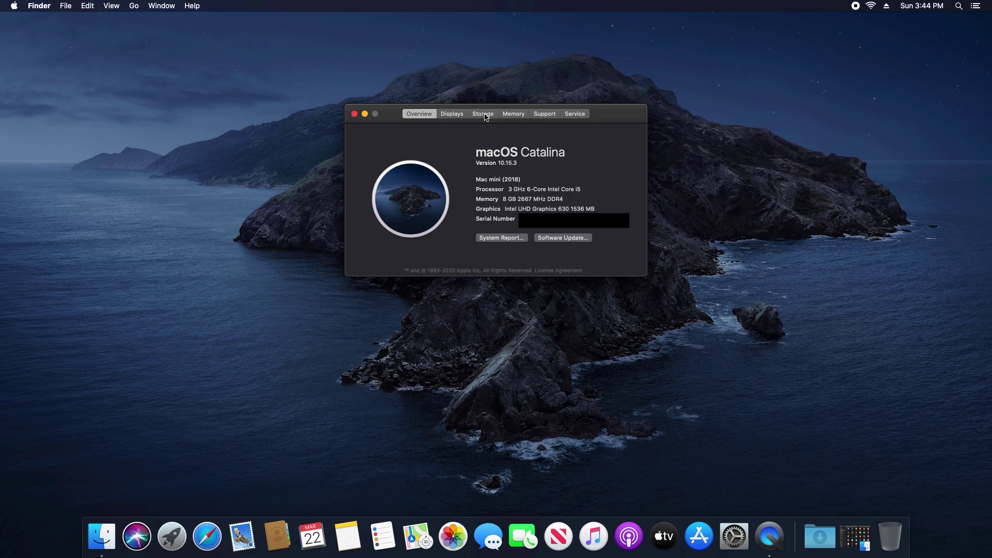
click(485, 116)
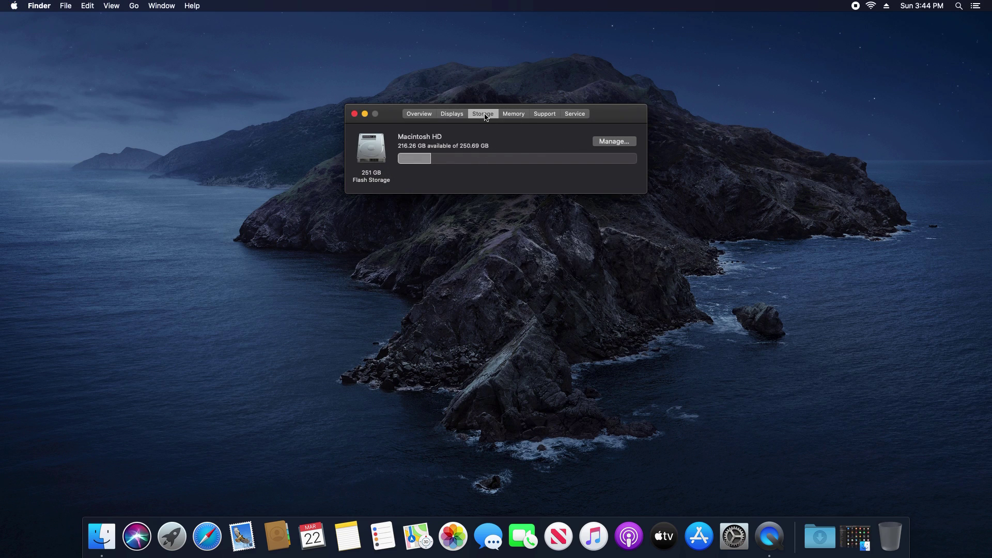
mouse_move(450, 162)
click(615, 142)
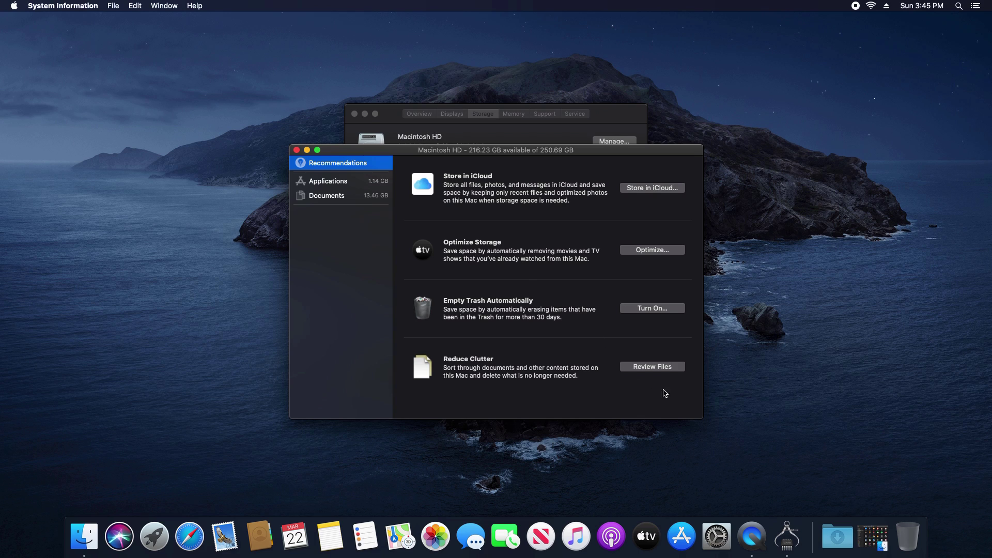
Review the large files stored under Documents and toggle their sorting by size.
click(636, 368)
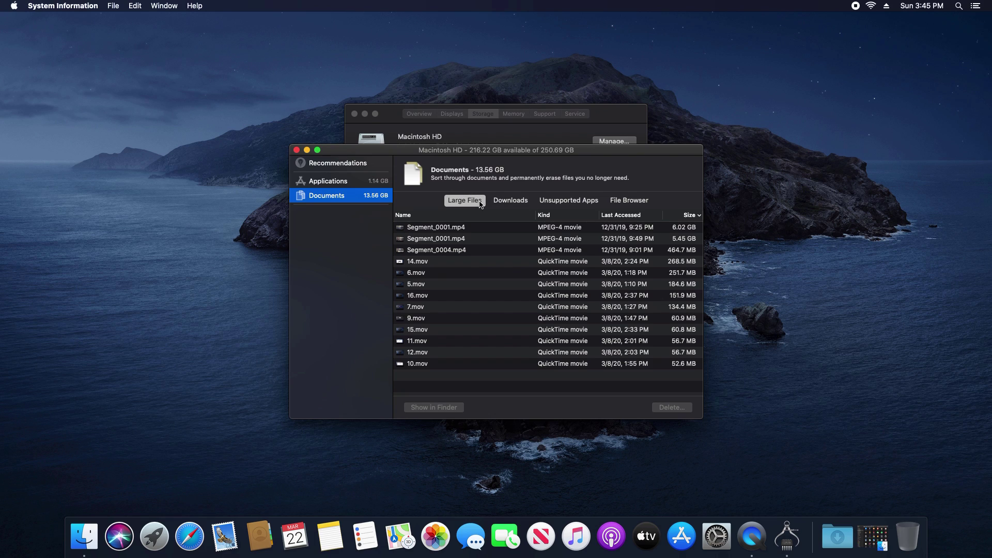
click(697, 217)
click(697, 217)
Switch to Finder and move 1.mov from the Movies folder to the Trash.
click(89, 532)
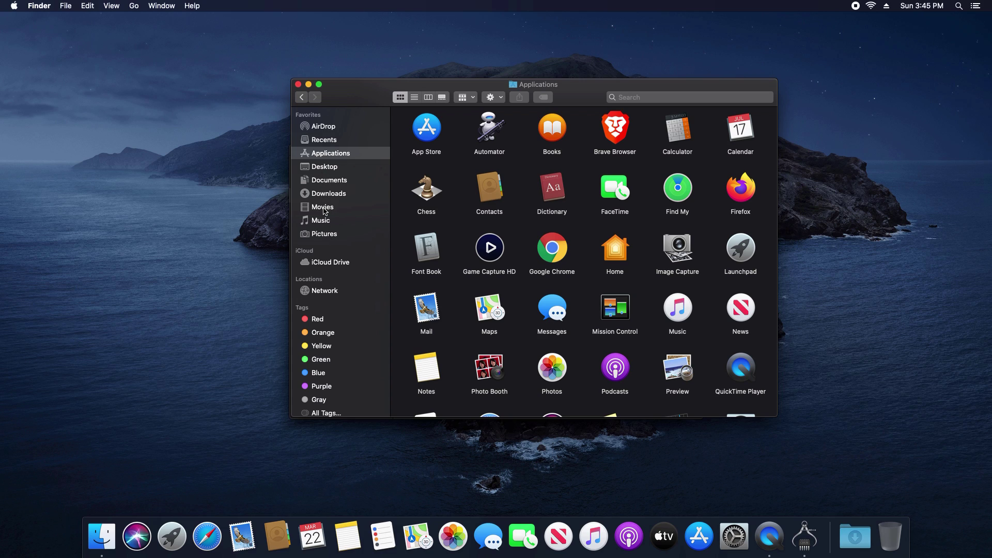
click(324, 208)
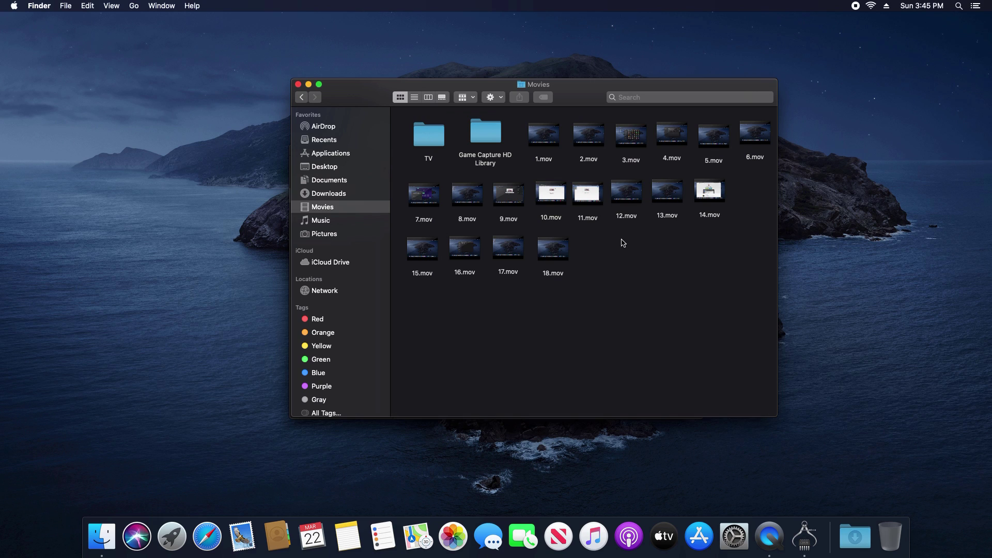
click(554, 147)
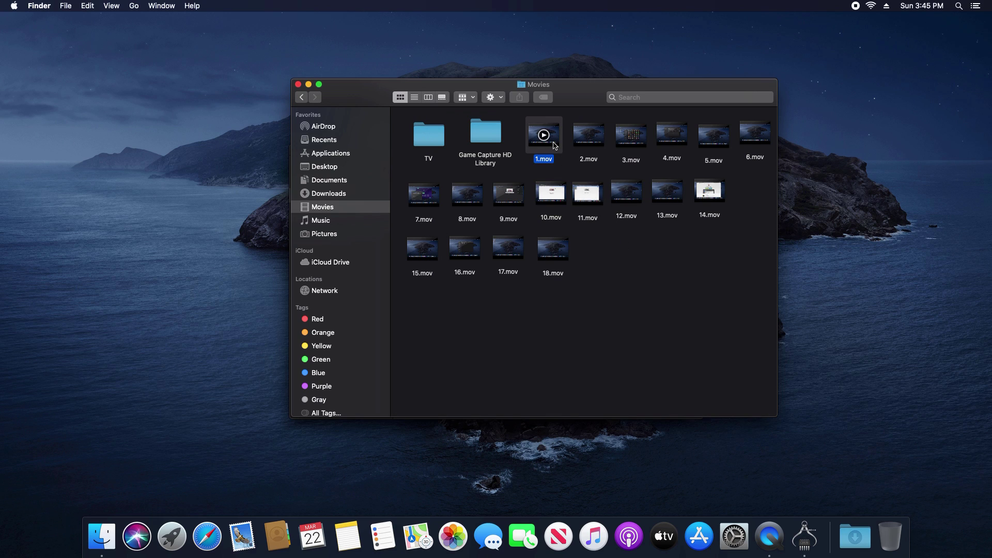
drag(554, 148, 890, 536)
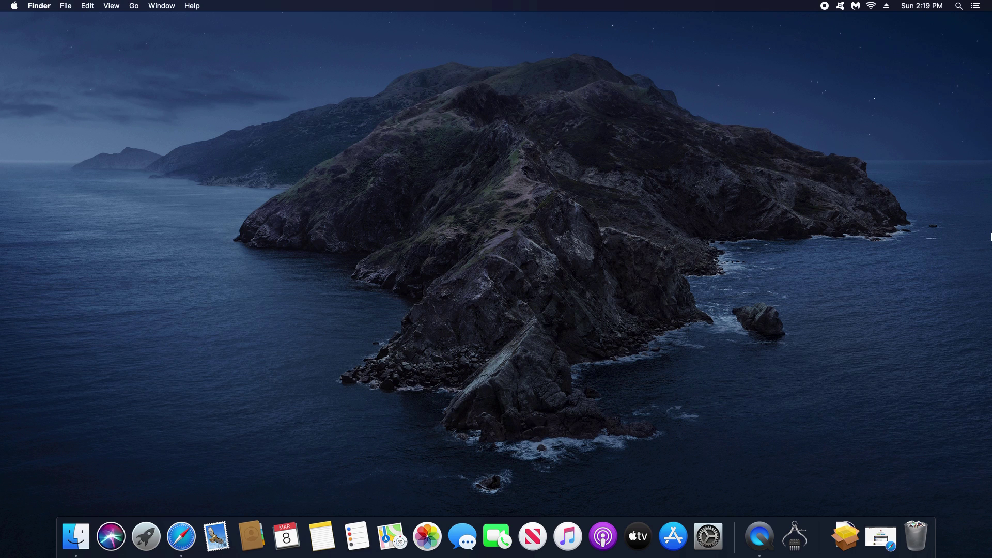
Switch to Safari and download the free version of CCleaner for Mac, allowing downloads from ccleaner.com.
click(182, 537)
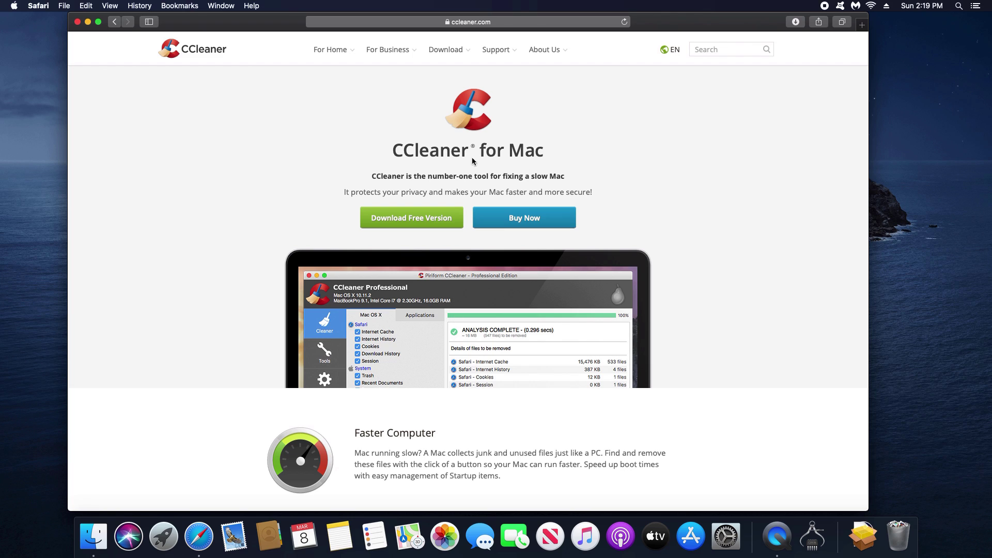
click(399, 222)
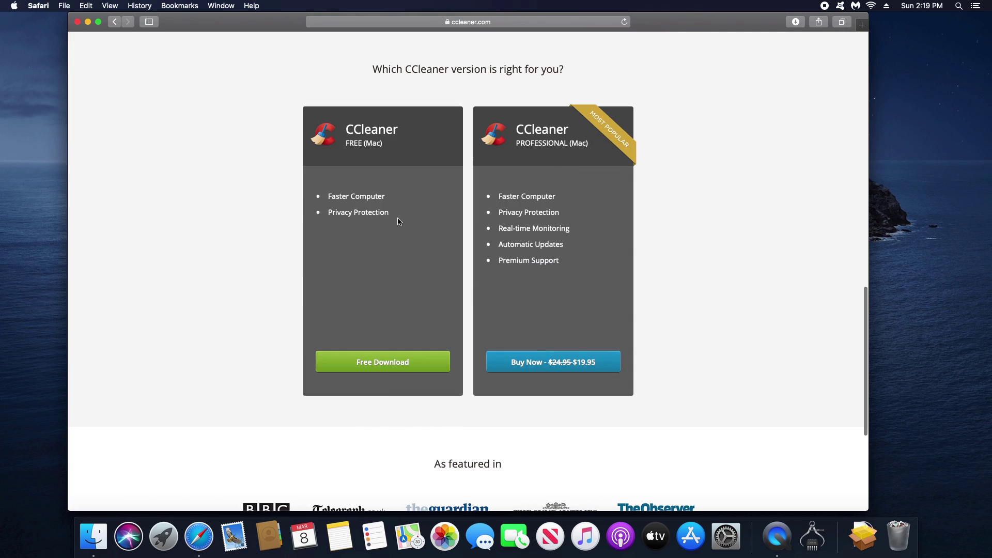
click(368, 359)
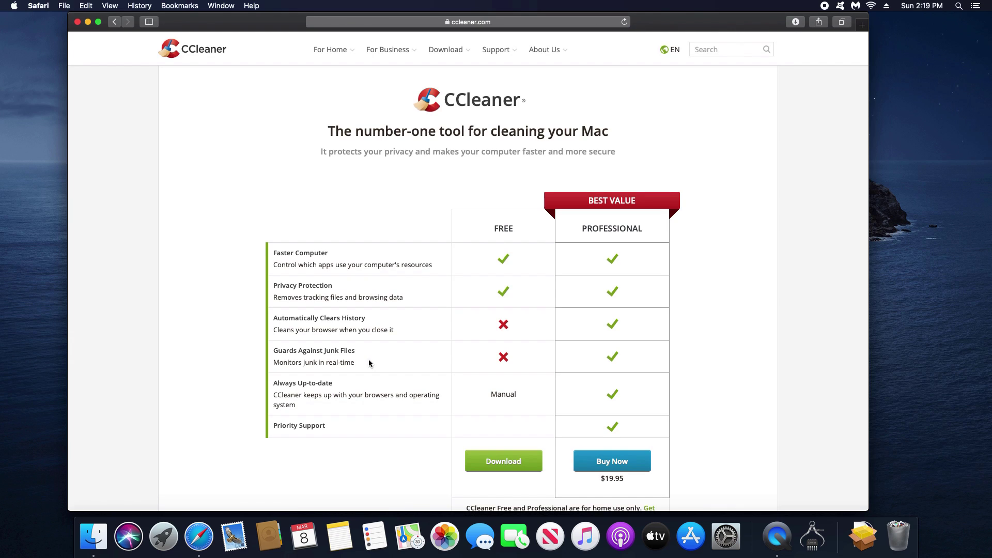
click(503, 465)
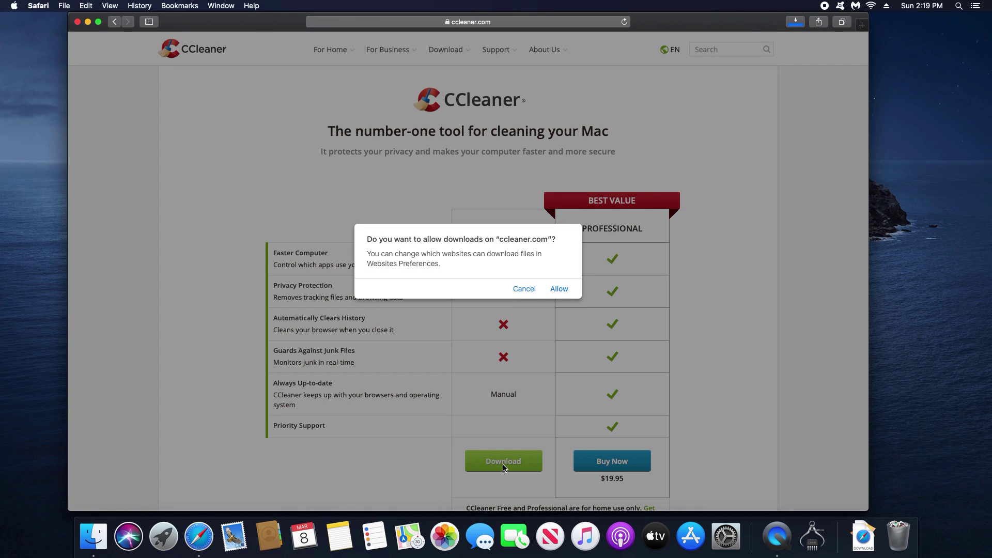
click(559, 289)
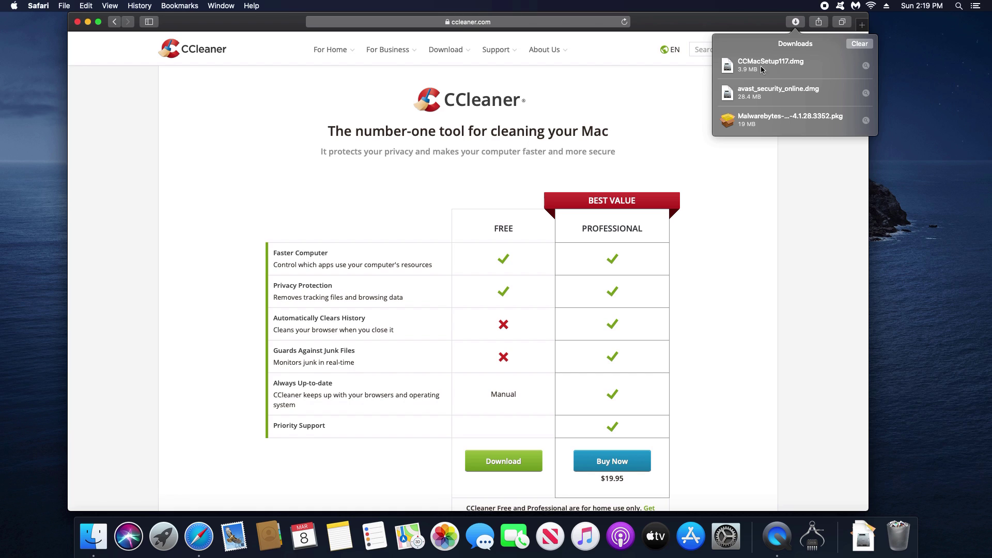
Open the downloaded CCMacSetup117.dmg and install CCleaner into the Applications folder.
click(765, 69)
double_click(765, 69)
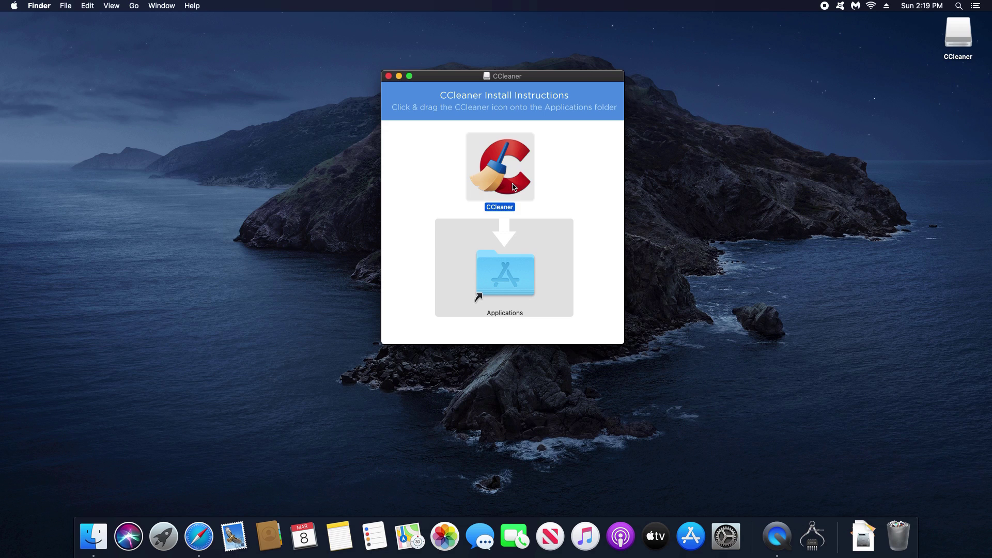
drag(500, 167, 510, 277)
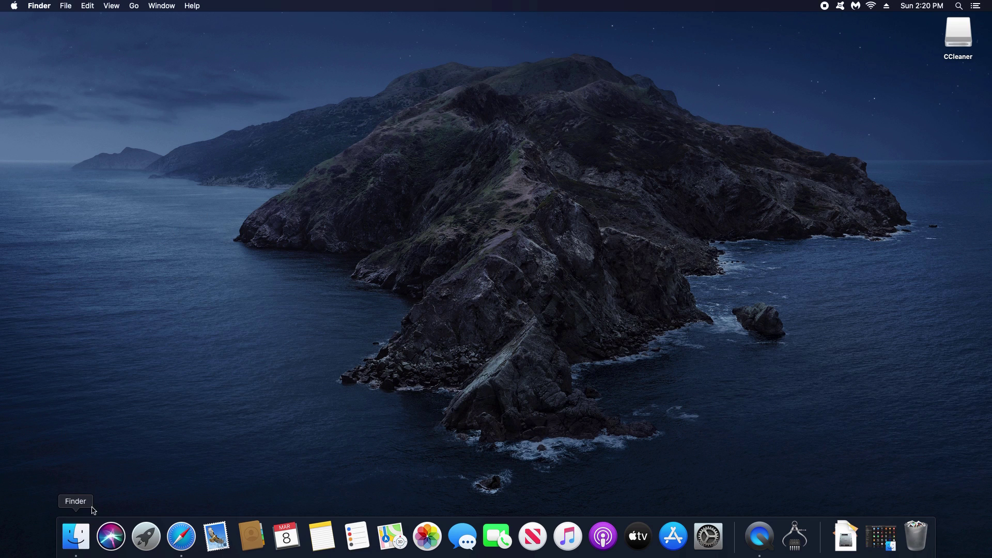
Launch CCleaner from the Applications folder and confirm opening the app downloaded from the internet.
click(76, 537)
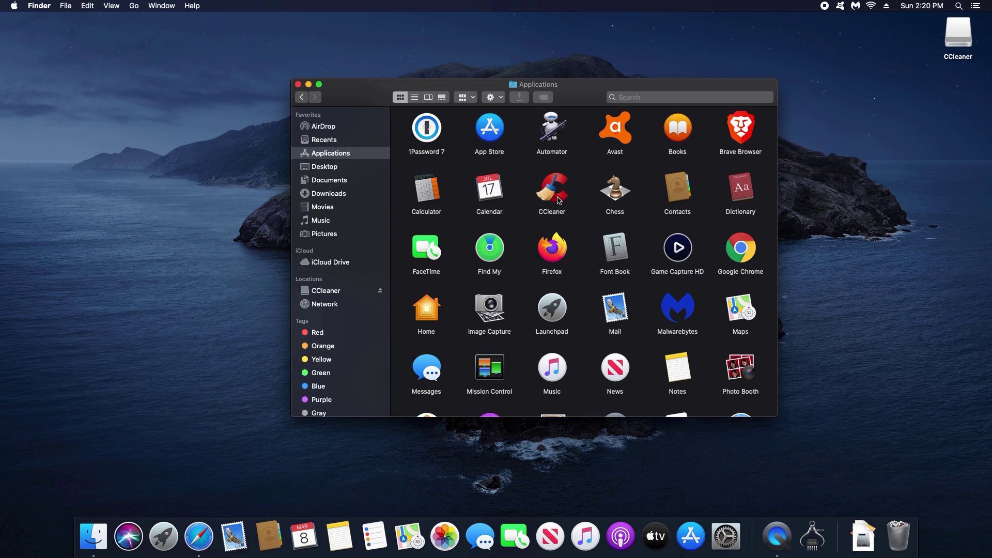
double_click(559, 201)
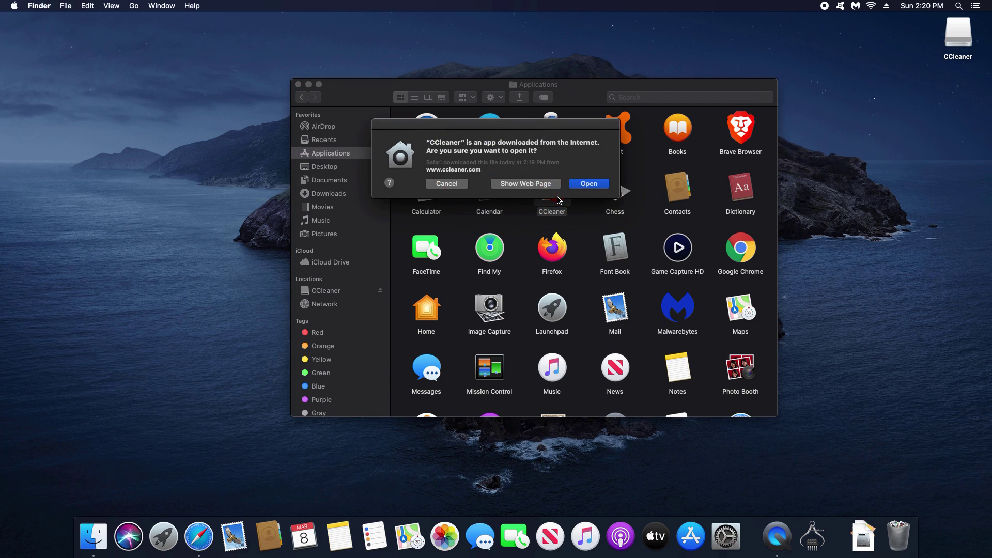
click(590, 185)
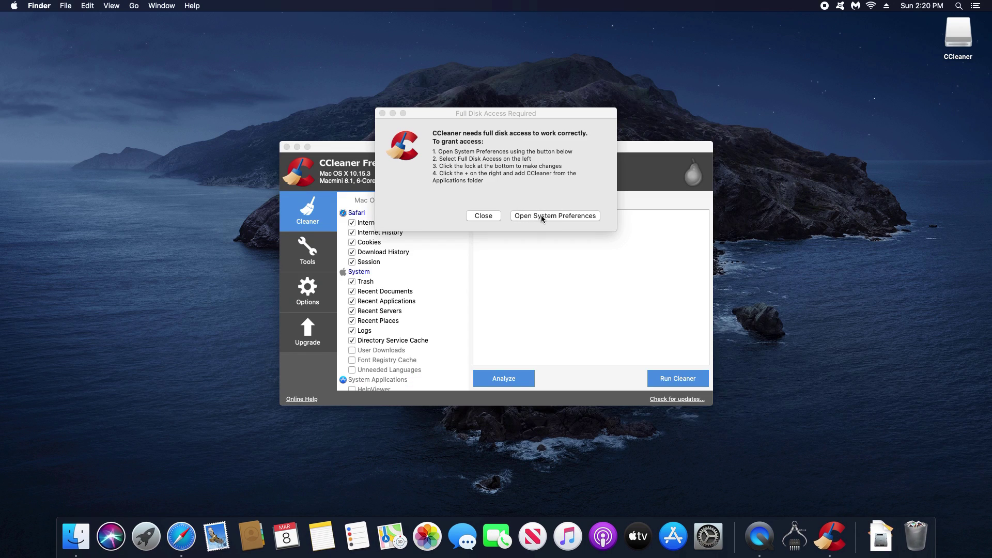
Open the Full Disk Access privacy settings in System Preferences and unlock them with the account password.
click(535, 215)
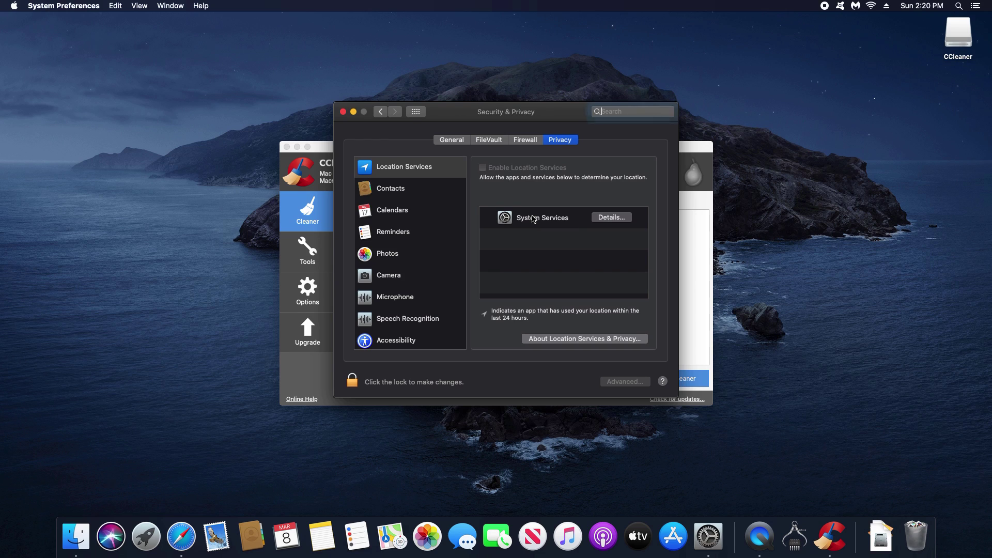
scroll(403, 215, down, 5)
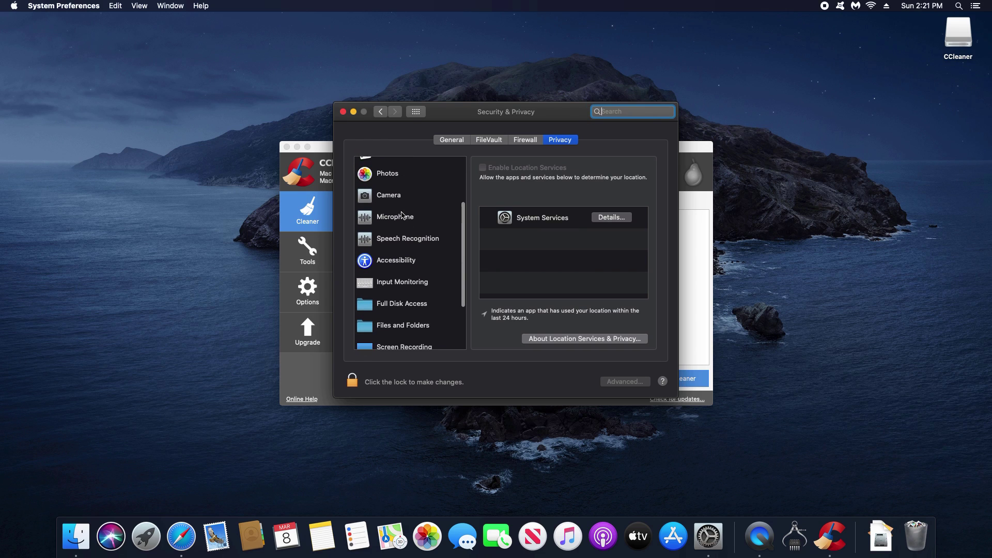
click(386, 261)
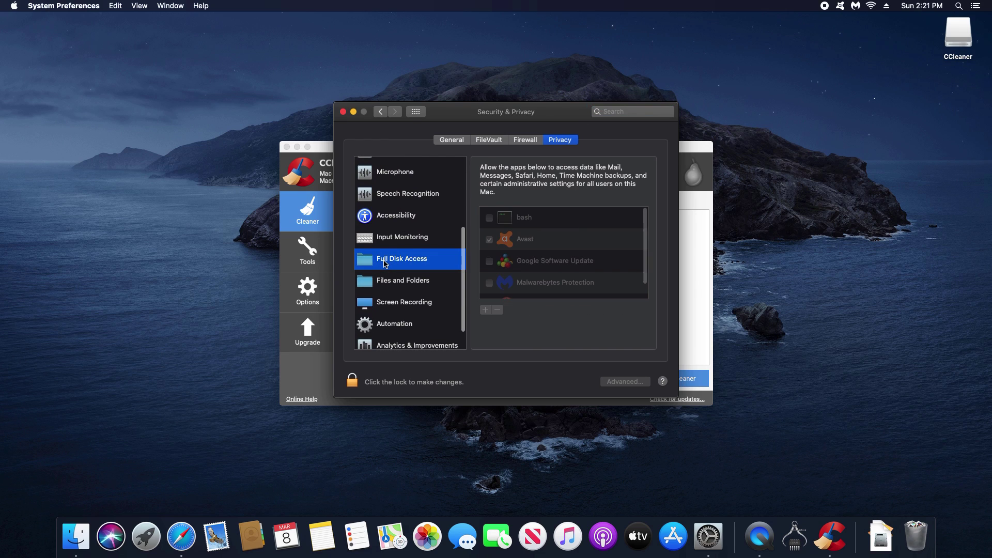
click(352, 381)
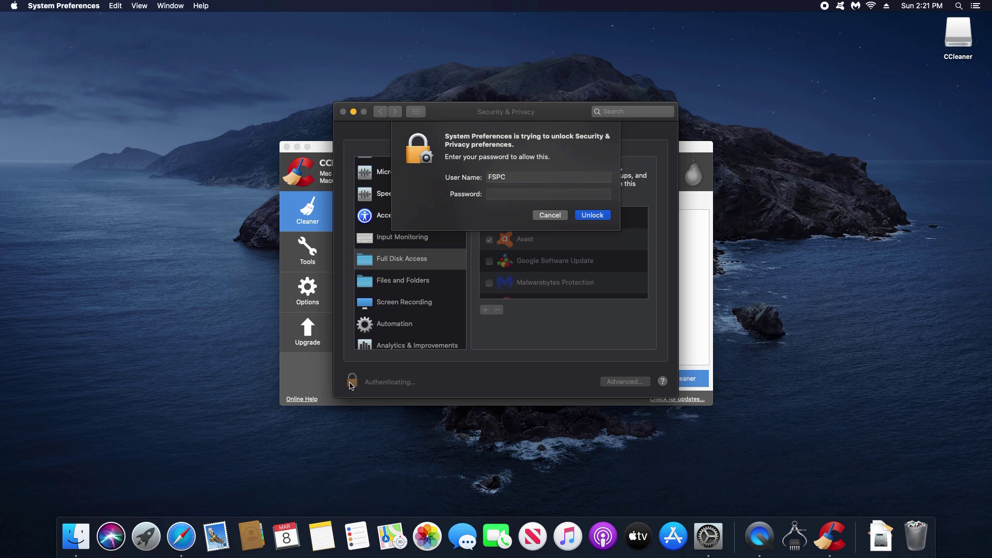
text(************)
click(593, 215)
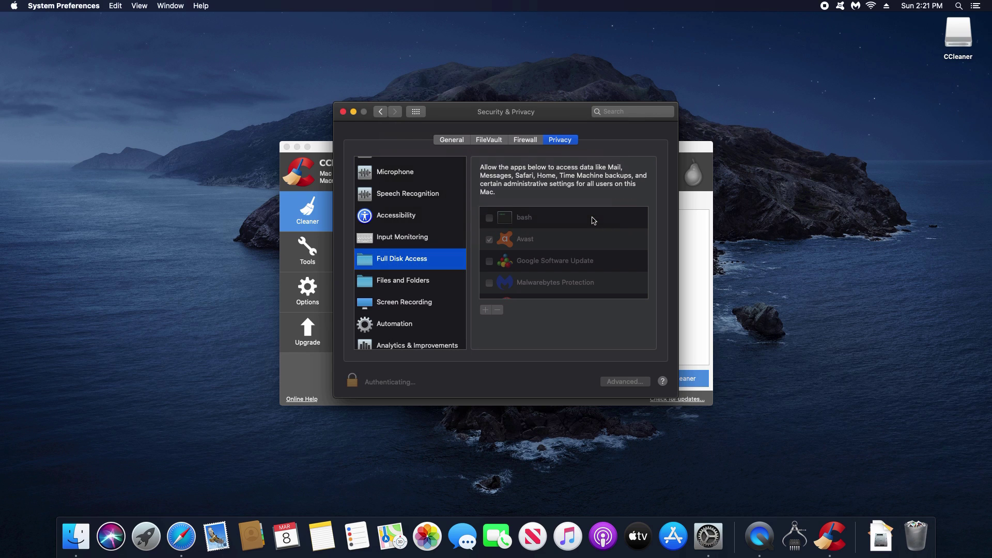
Grant CCleaner full disk access, choosing to quit it now, and lock and close the Security & Privacy settings.
click(489, 288)
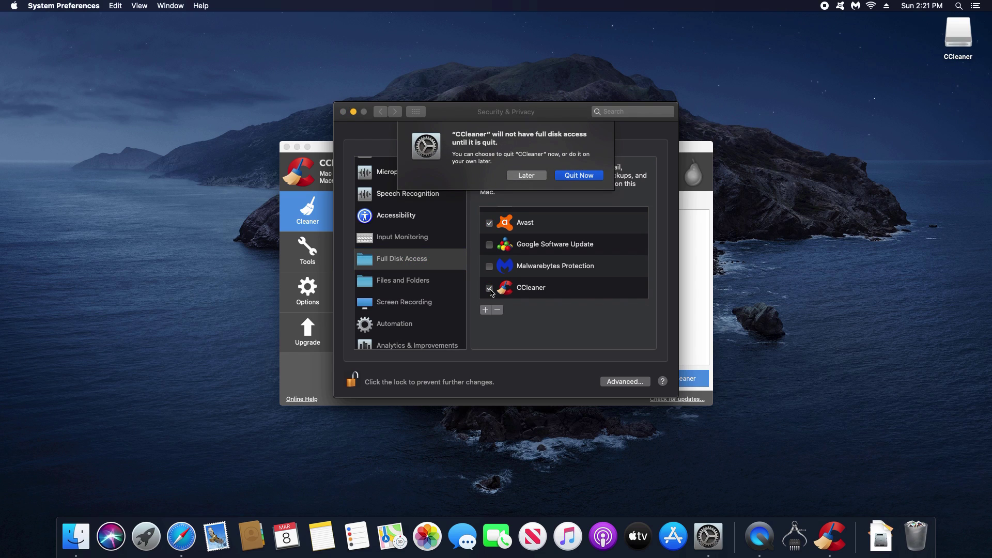
click(580, 177)
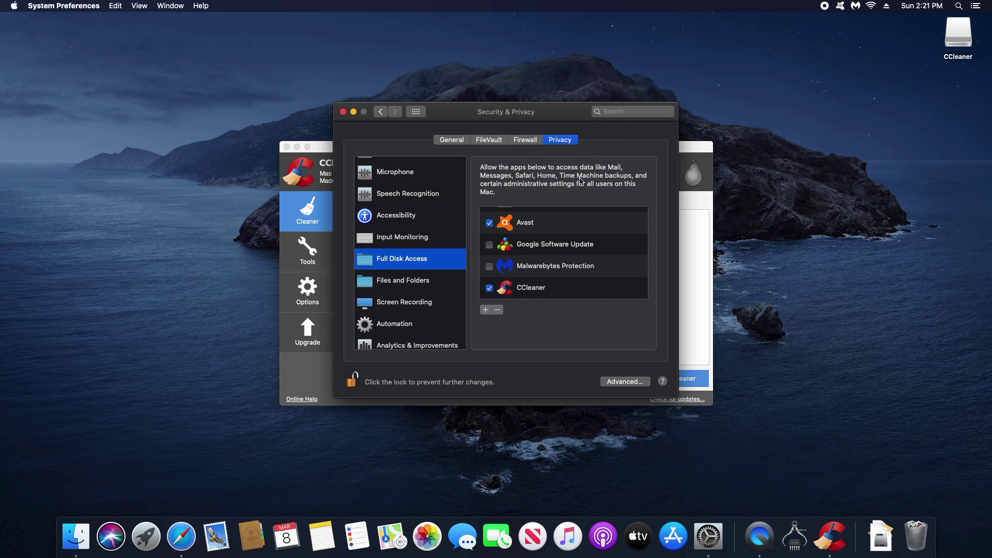
click(355, 381)
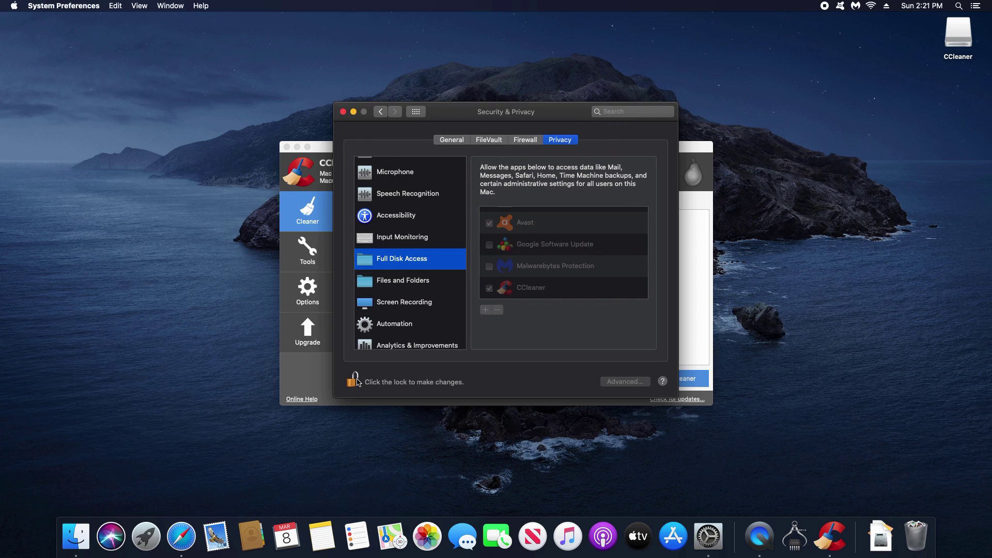
click(343, 112)
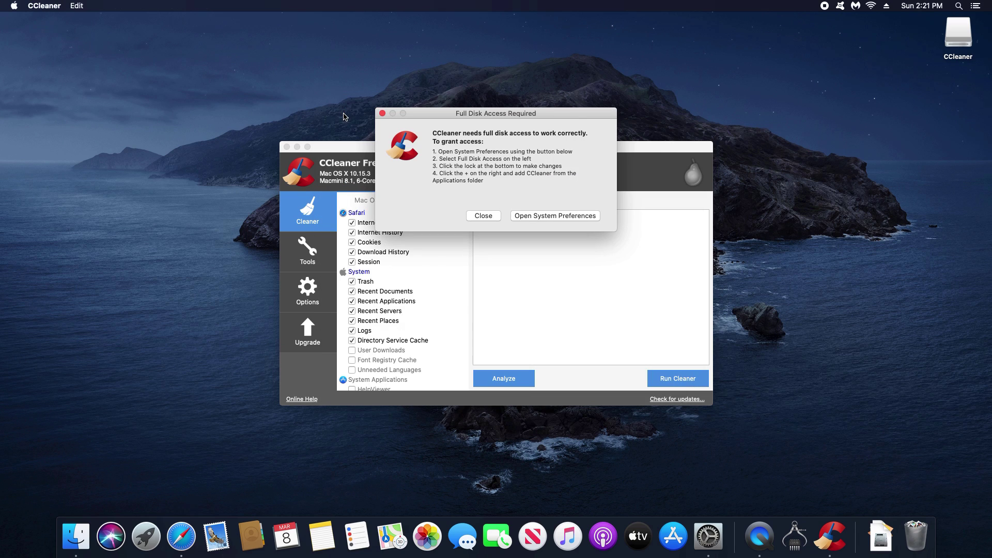
Dismiss the full disk access notice, quit CCleaner and relaunch it from the Applications folder.
click(484, 217)
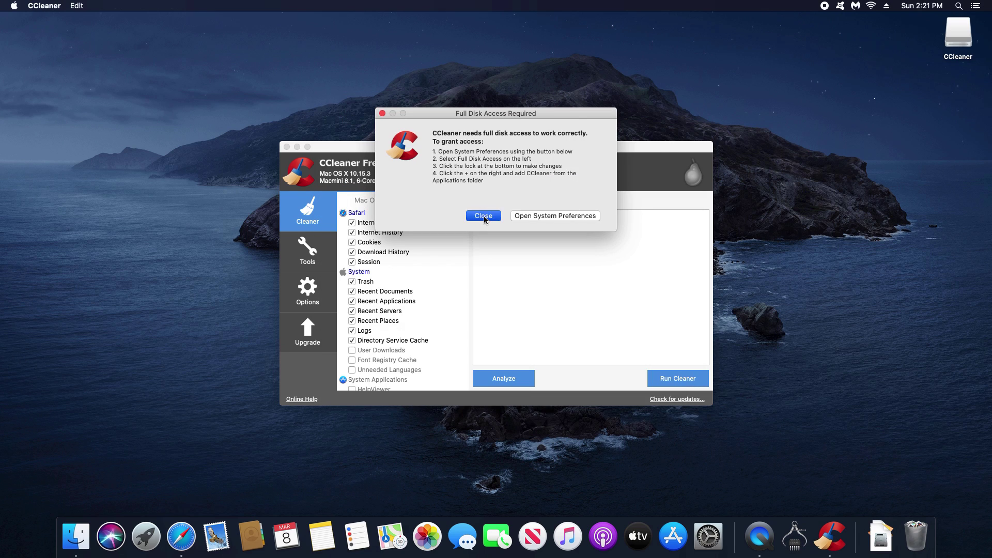
click(40, 9)
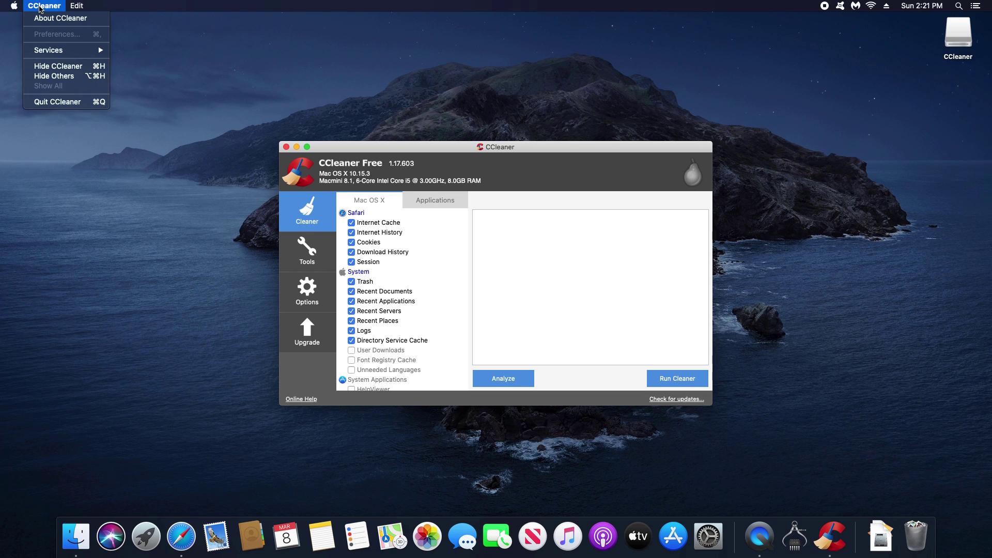
click(55, 103)
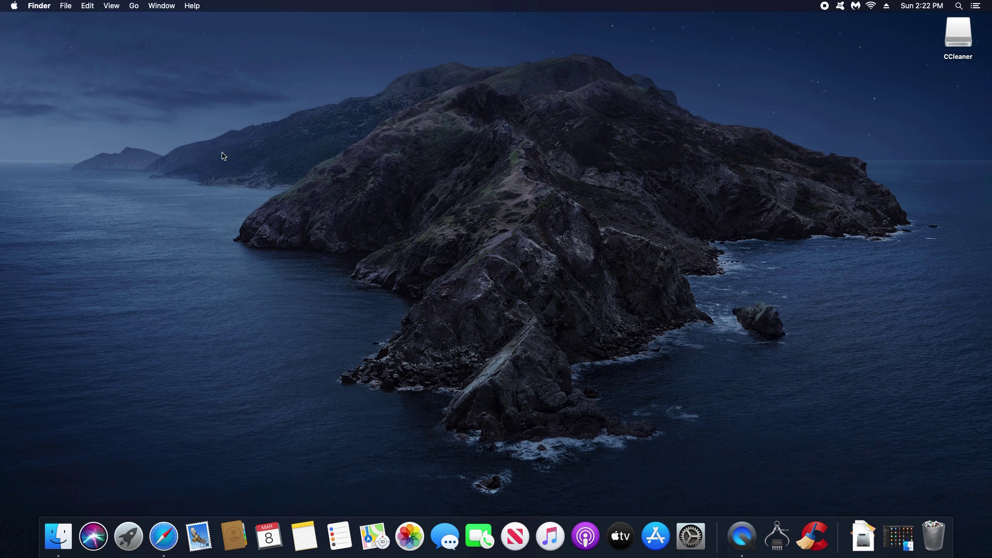
click(50, 541)
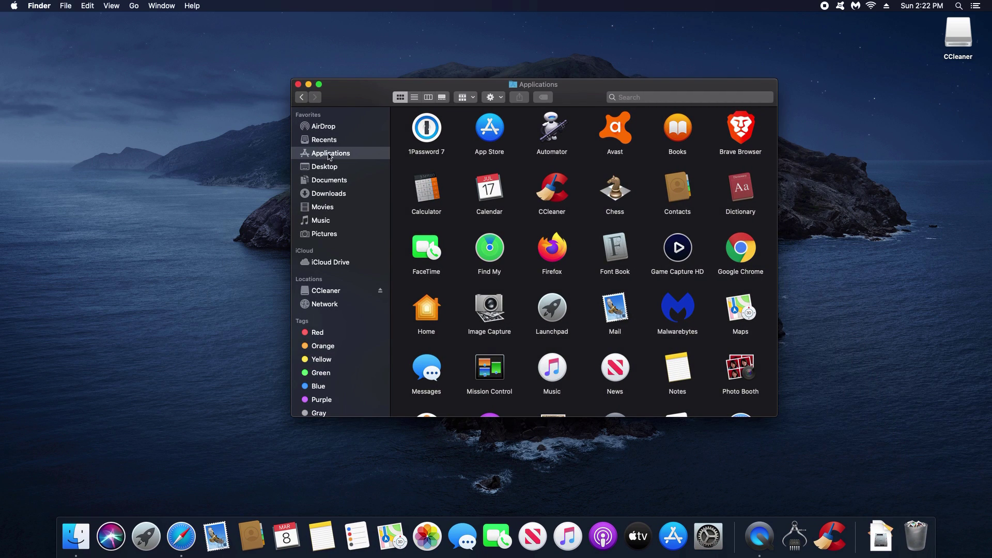
click(555, 196)
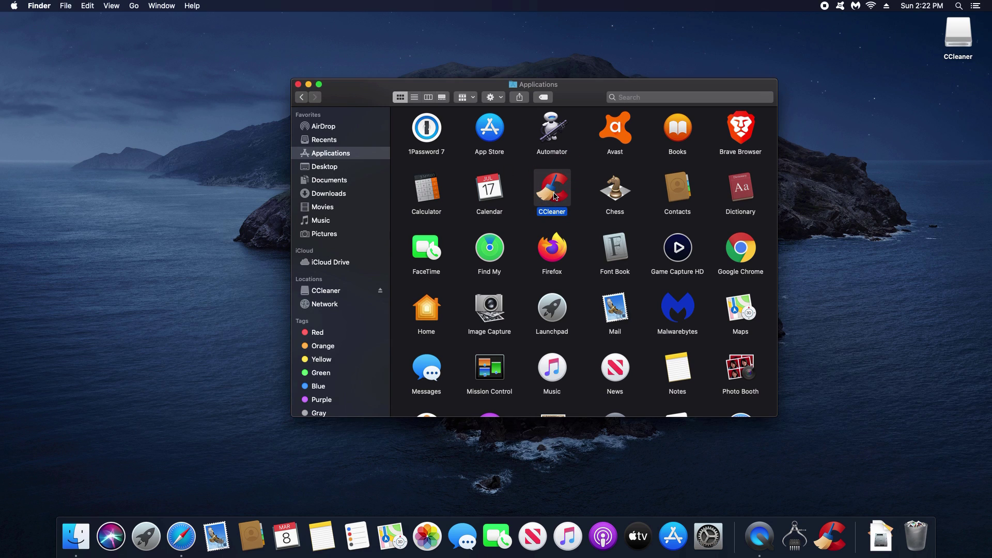
double_click(555, 195)
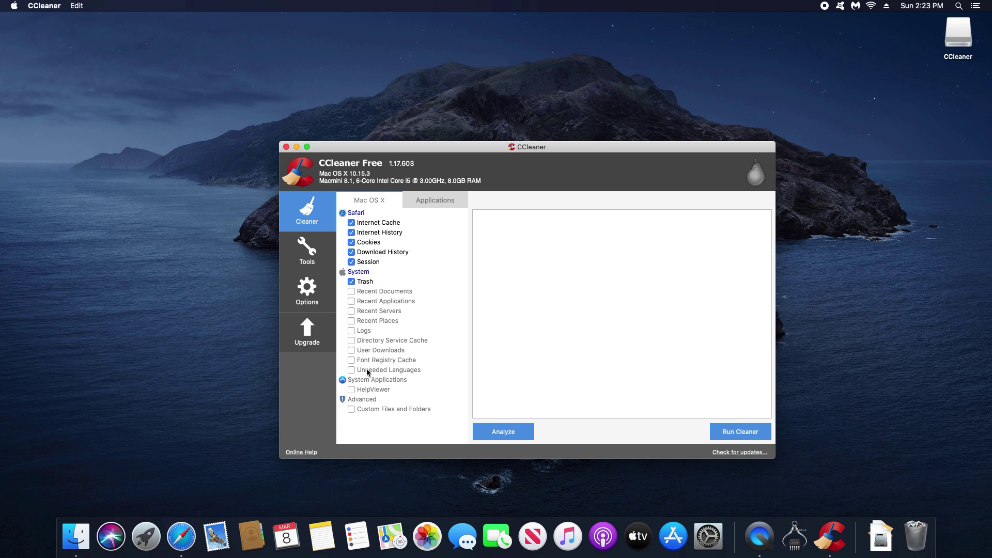
Review the Applications and Mac OS X cleaning items and run the cleaner, confirming permanent deletion and allowing it to close Safari.
click(426, 199)
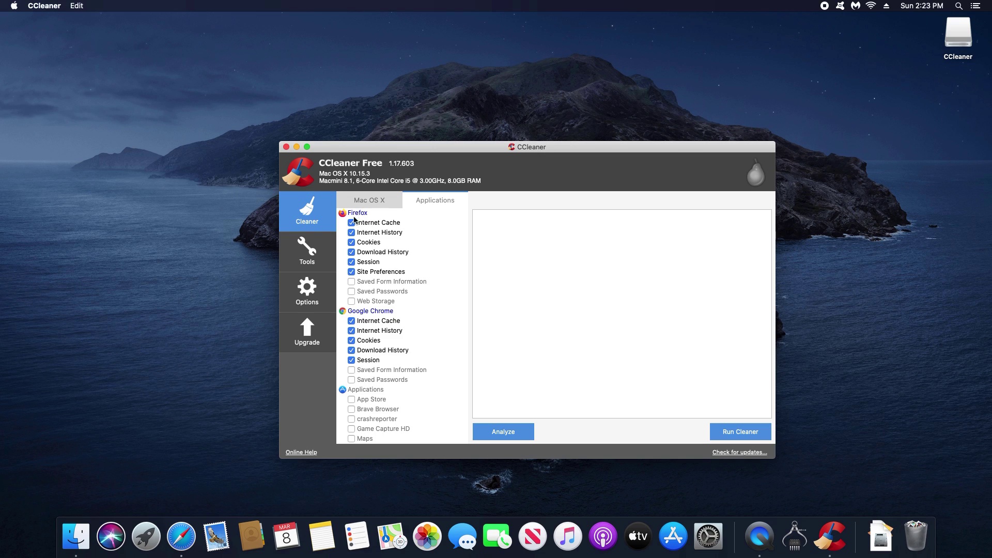
scroll(426, 305, down, 3)
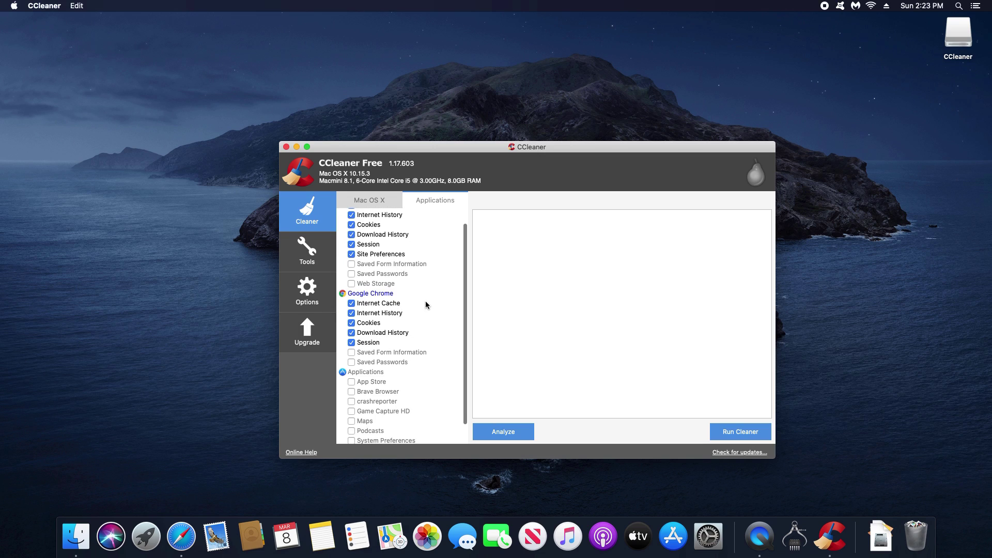
scroll(426, 305, up, 3)
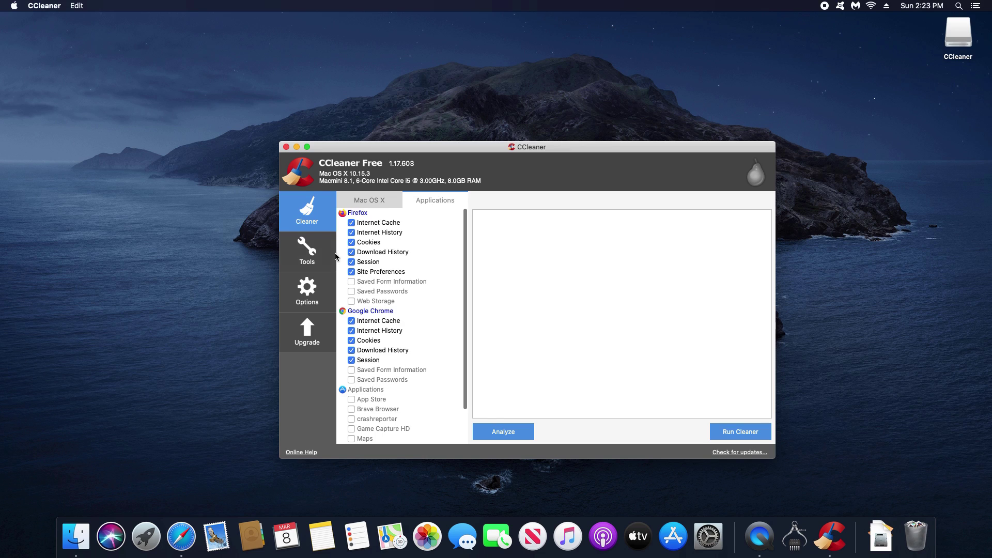
click(371, 201)
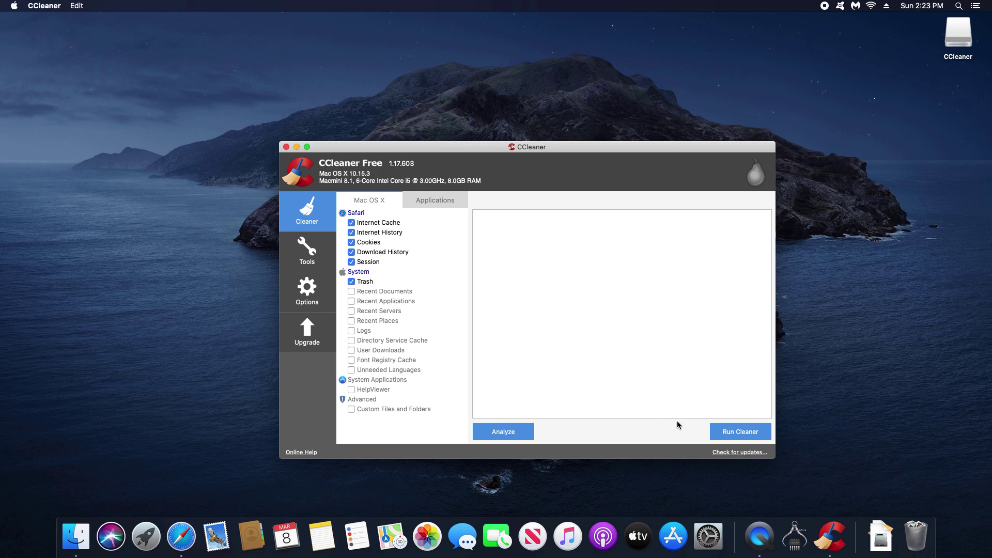
click(734, 434)
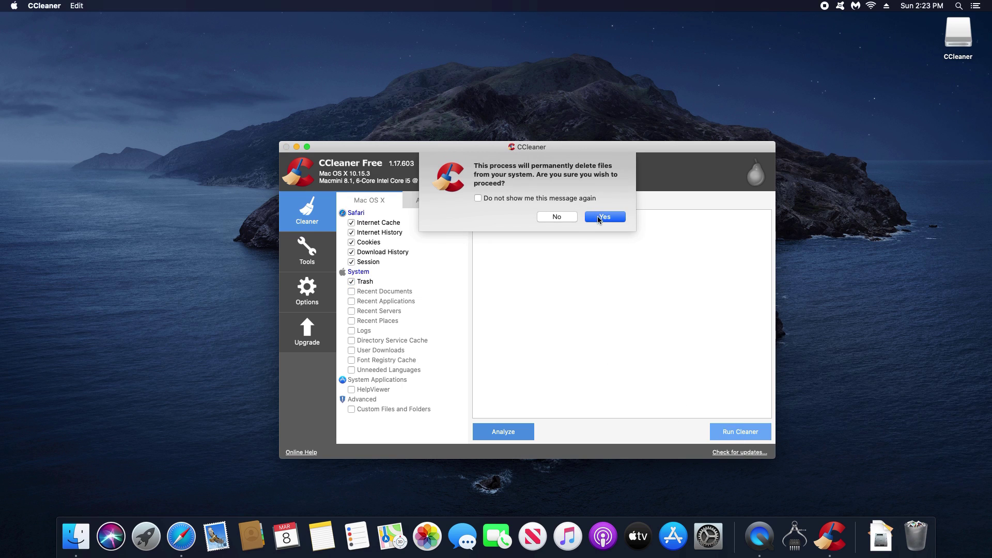
click(606, 218)
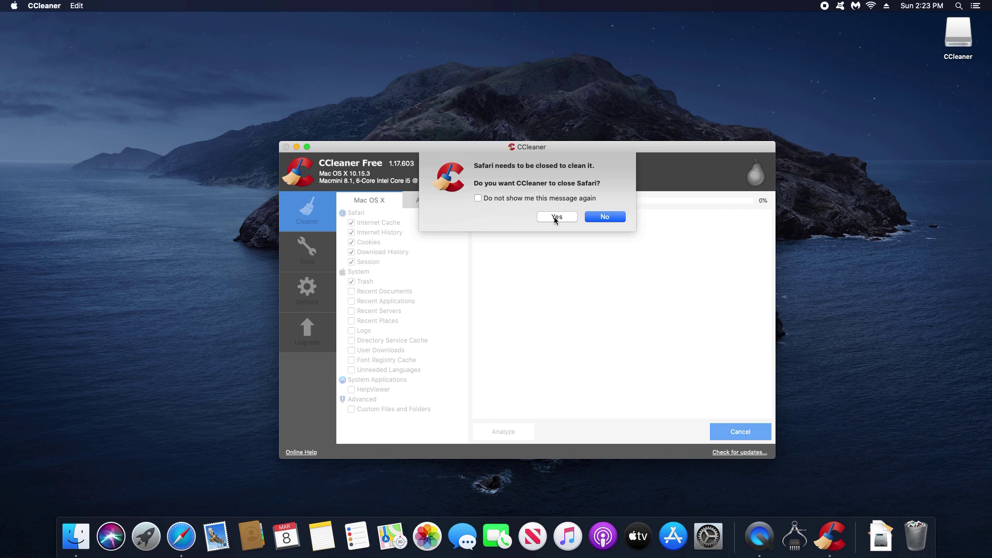
click(556, 218)
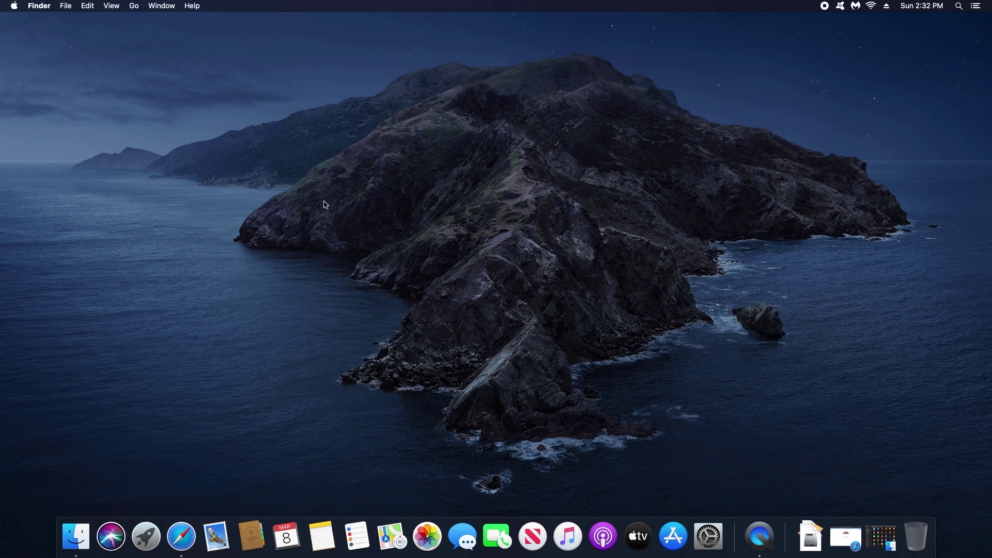
Move CCleaner from the Applications folder in Finder to the Trash.
click(75, 536)
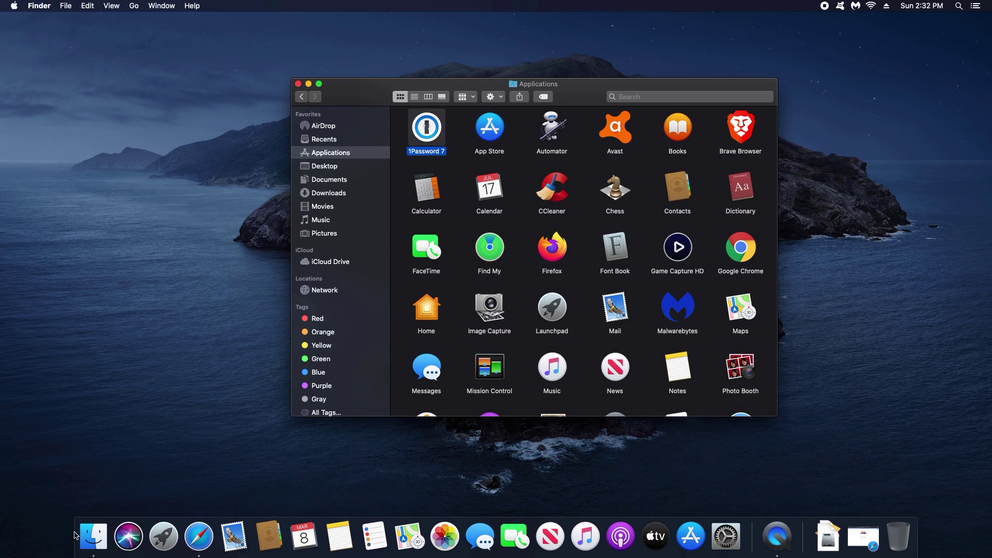
click(556, 203)
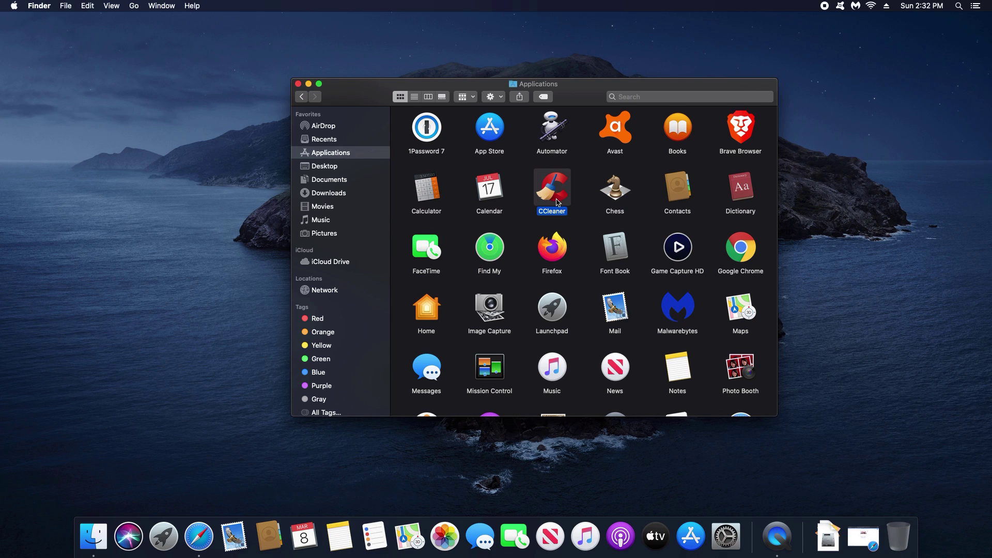
drag(553, 198, 895, 531)
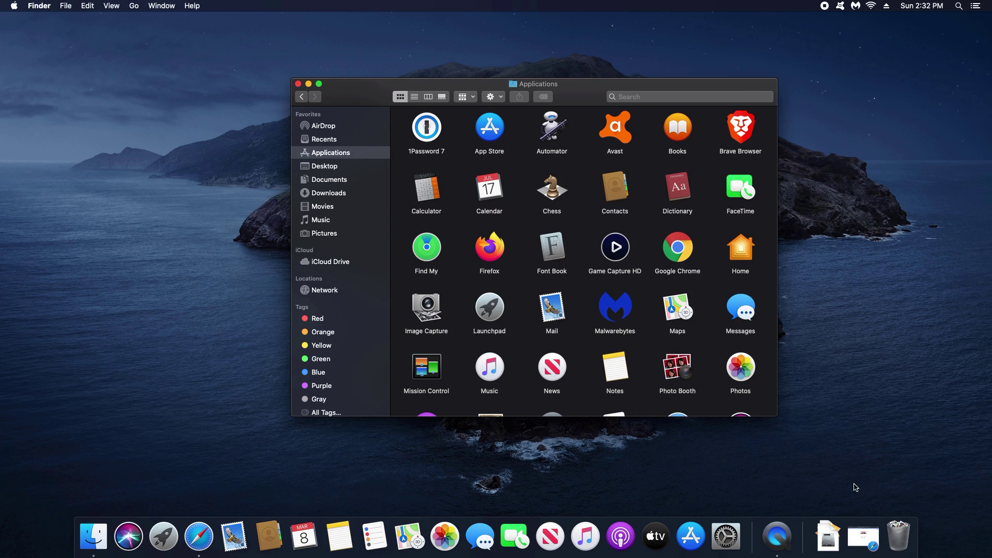
Launch Avast from the Applications folder and start the Avast Security uninstaller.
scroll(608, 314, down, 2)
scroll(609, 314, down, 5)
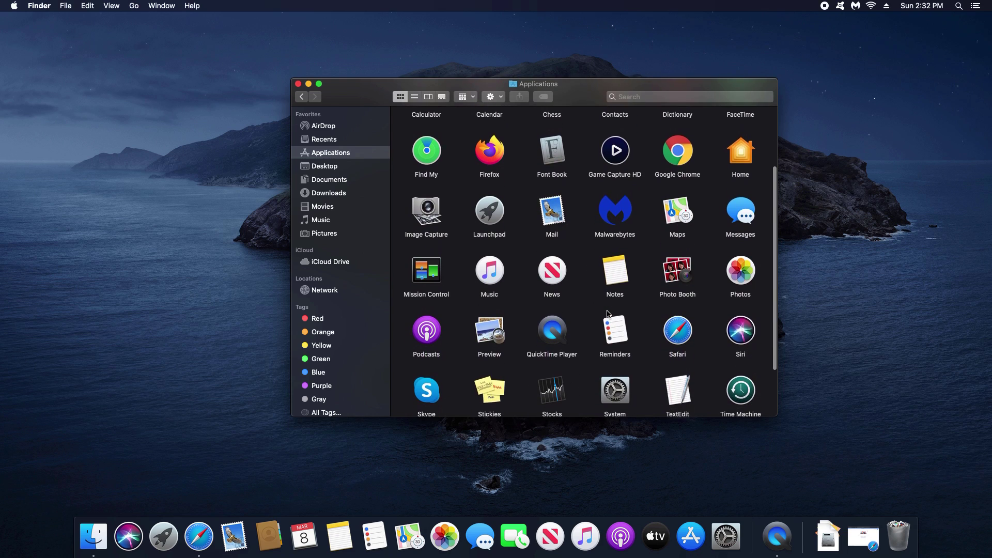
scroll(608, 314, up, 5)
scroll(609, 314, up, 2)
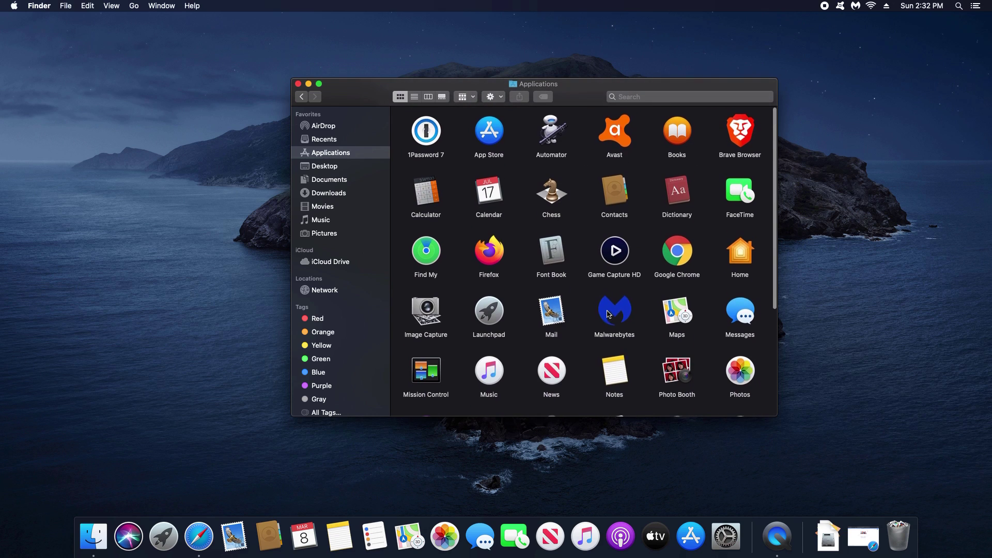
double_click(616, 136)
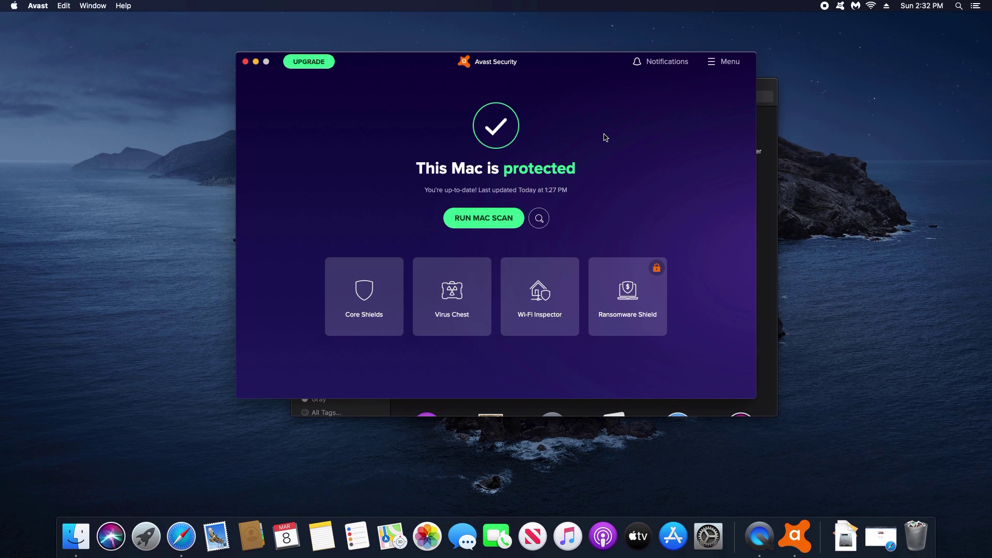
click(33, 7)
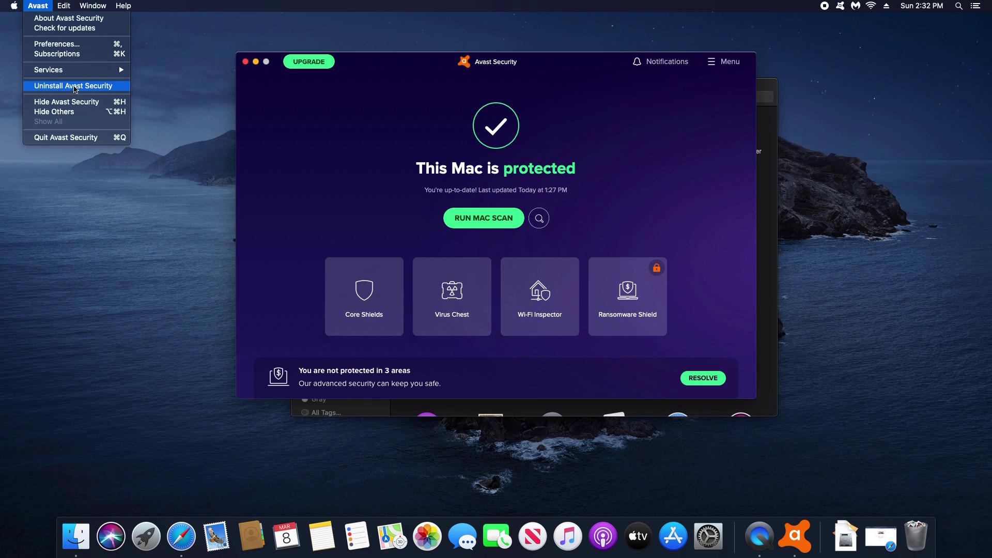
click(52, 88)
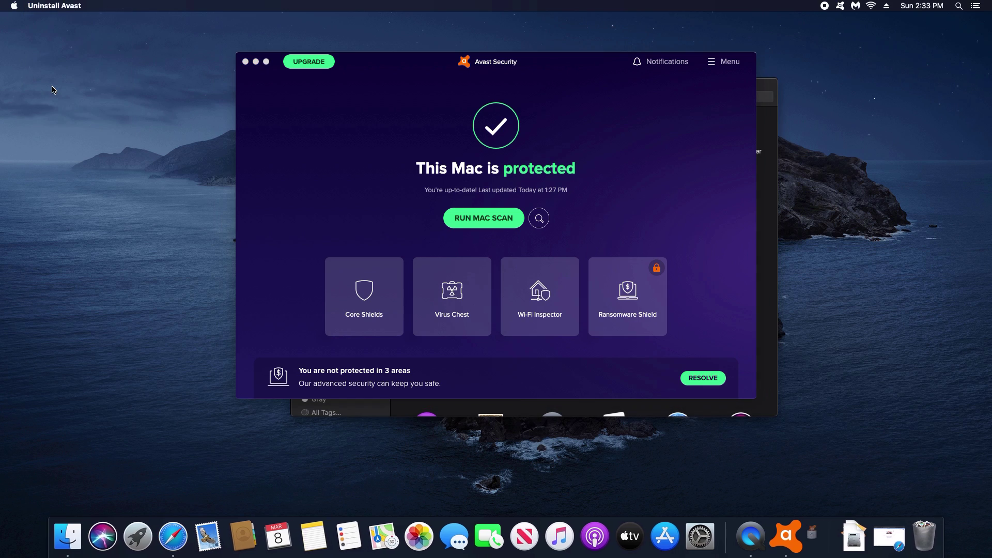
Confirm uninstalling Avast, authorize the removal with the account password and close the uninstaller.
click(574, 192)
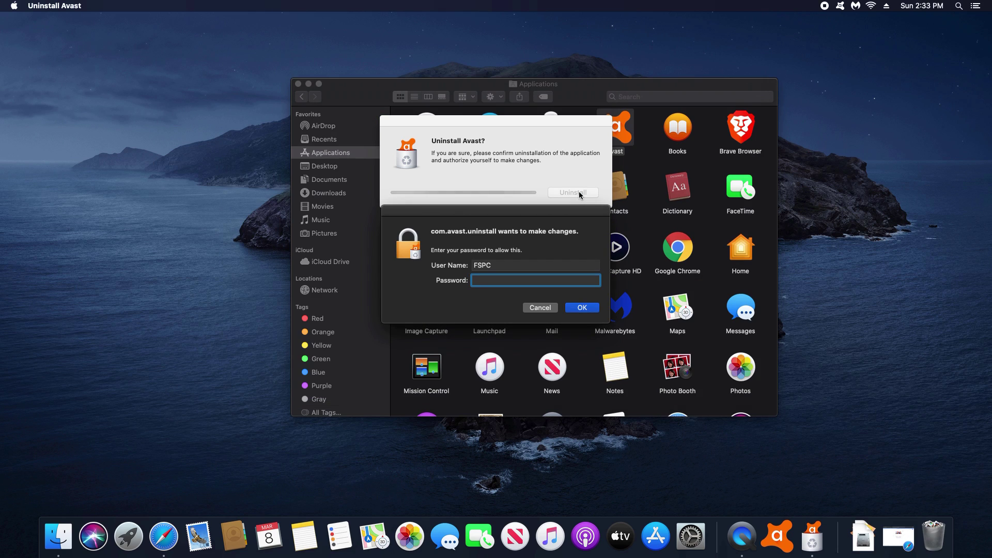
text(•••)
key(Return)
click(580, 193)
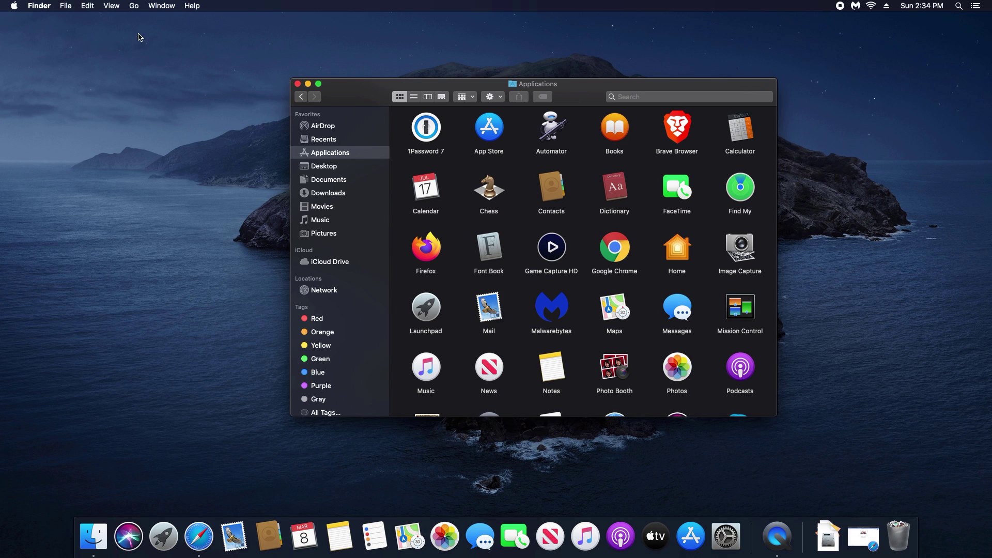
Open Macintosh HD from the computer view in Finder and search This Mac for "malwarebytes".
click(136, 6)
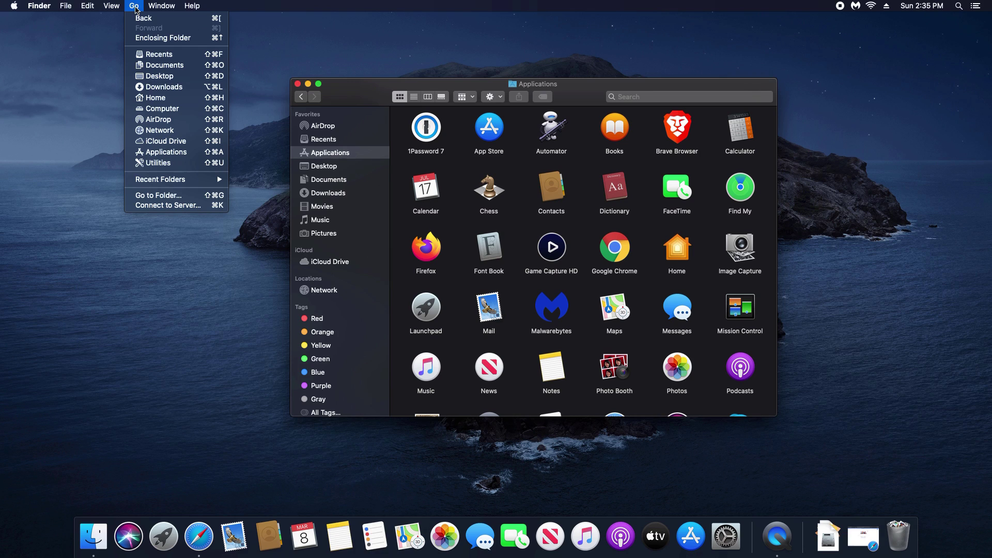
click(155, 109)
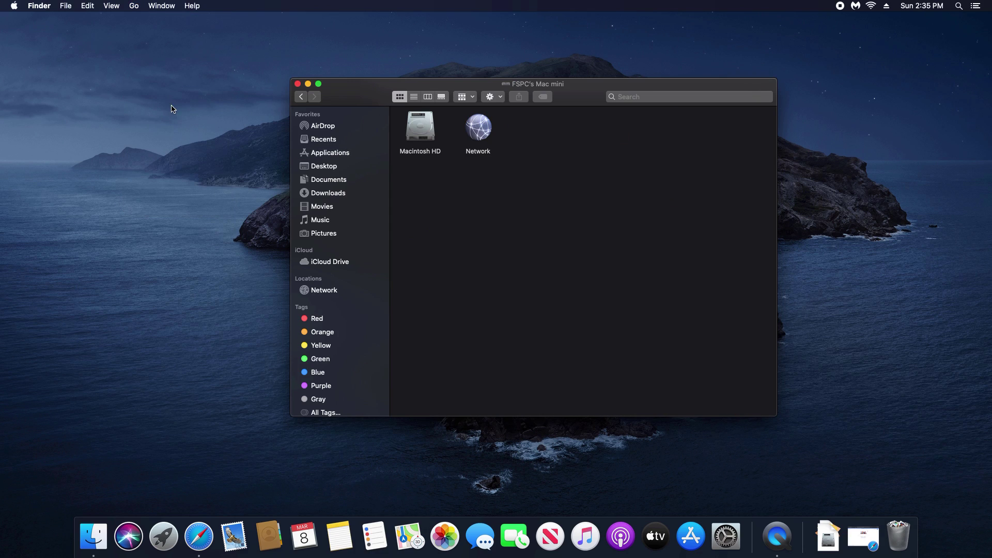
double_click(419, 130)
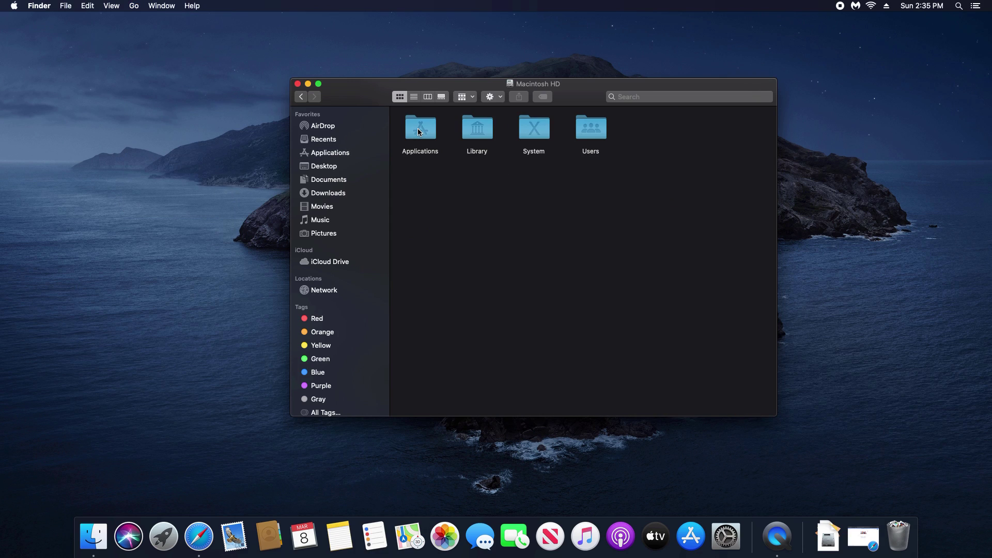
click(635, 97)
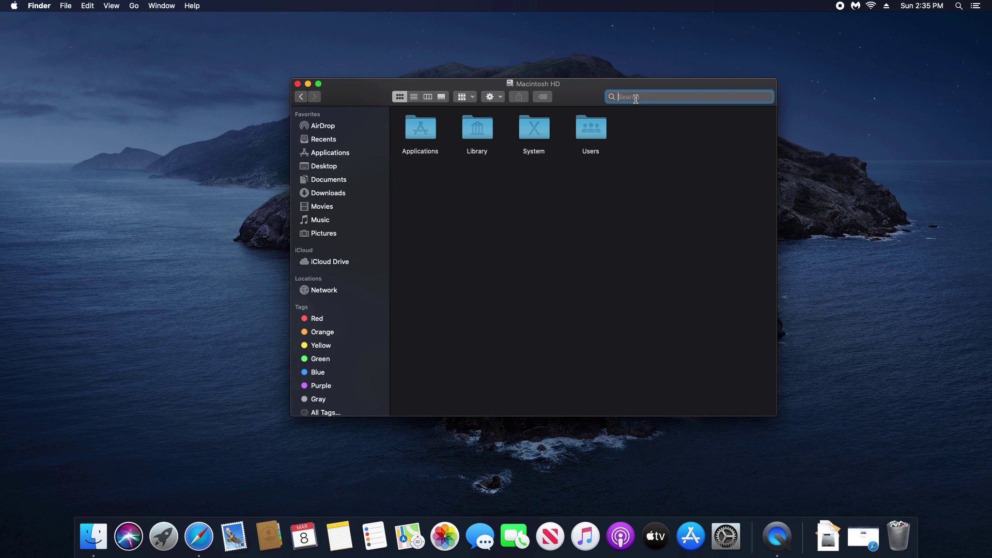
text(malwarebytes)
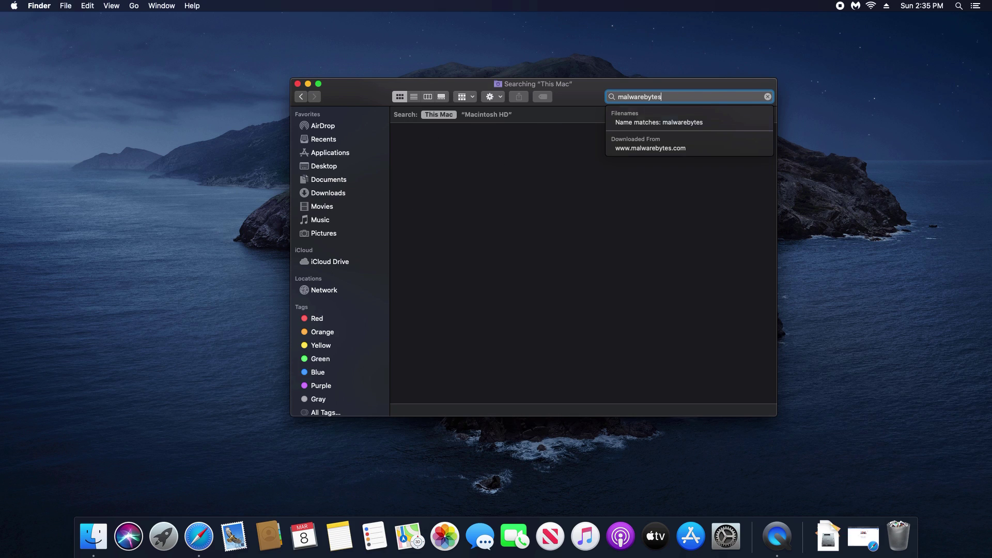
key(Return)
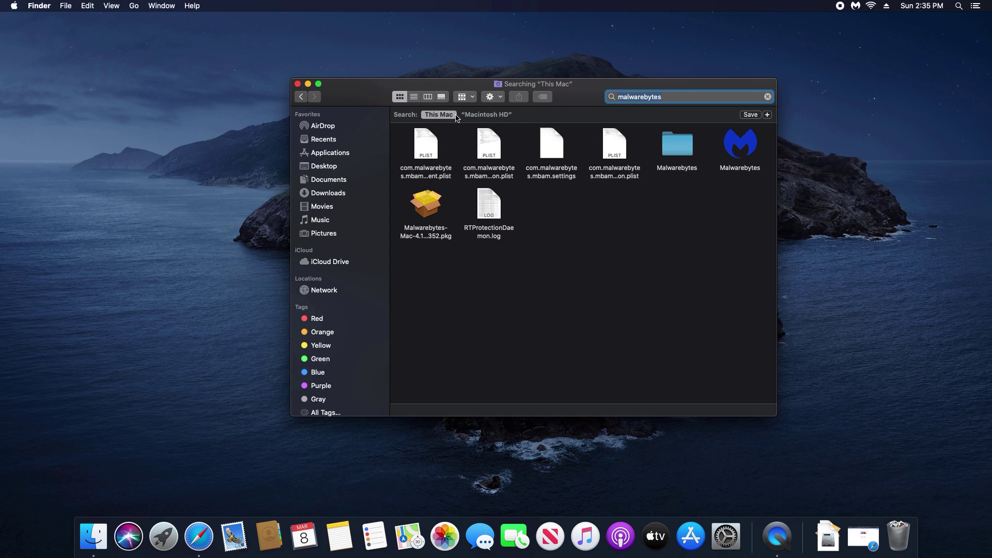
Add a search criterion so that the name matches "malwarebytes".
click(768, 115)
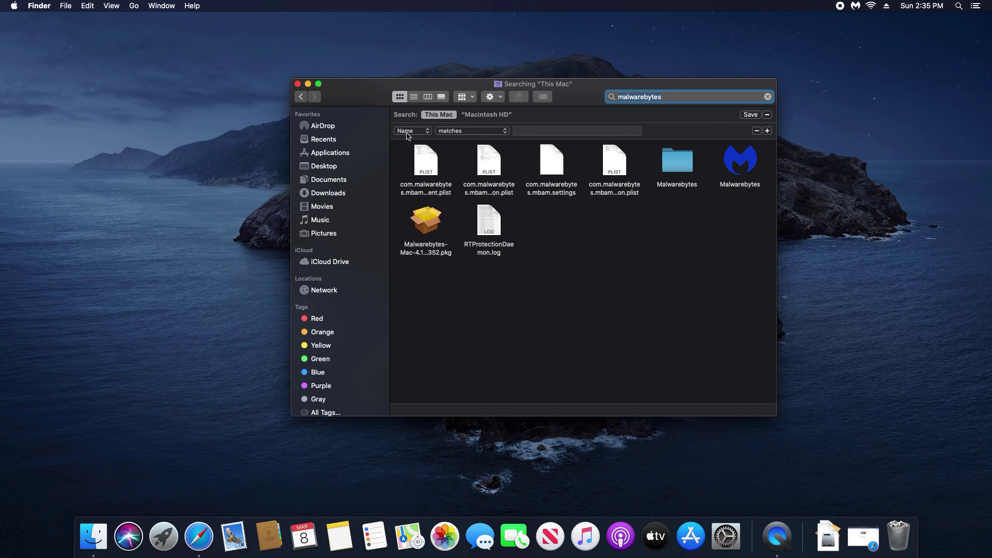
click(530, 134)
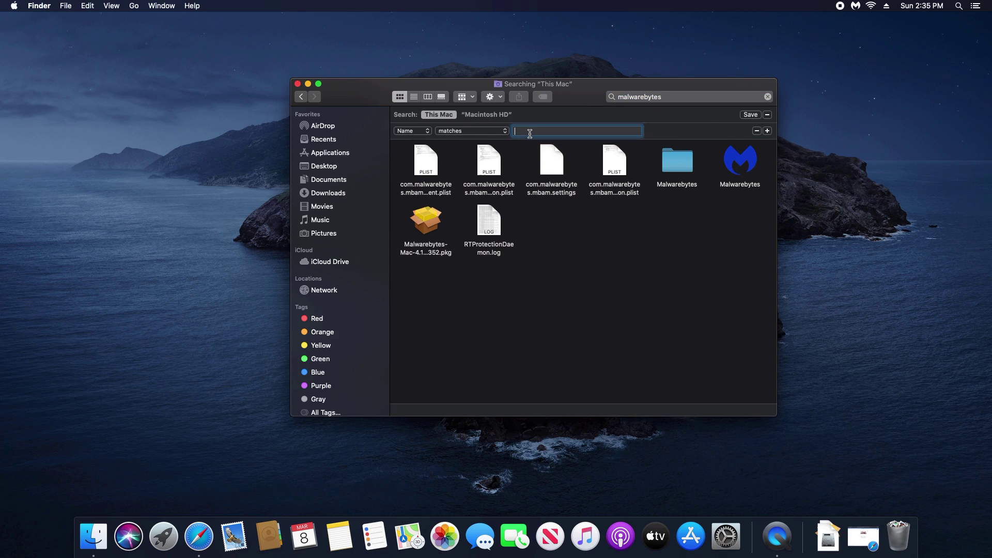
text(malwarebytes)
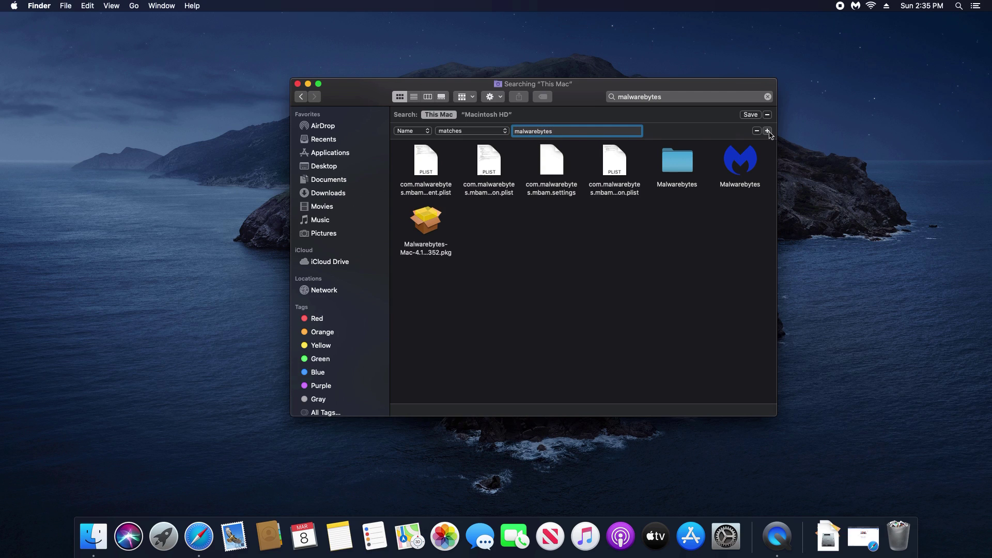
Add a second search criterion using the System files attribute and set it to "are included".
click(767, 131)
click(462, 149)
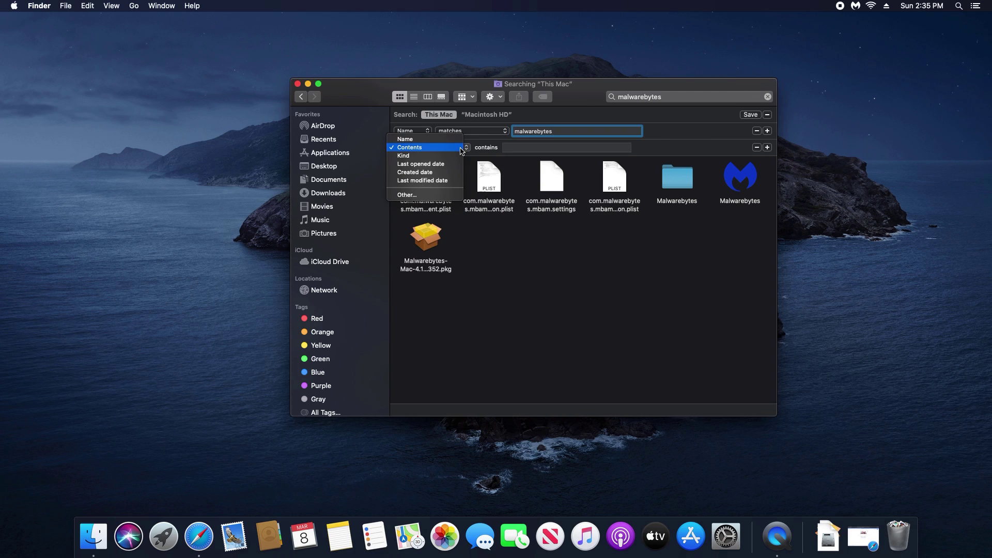
click(414, 196)
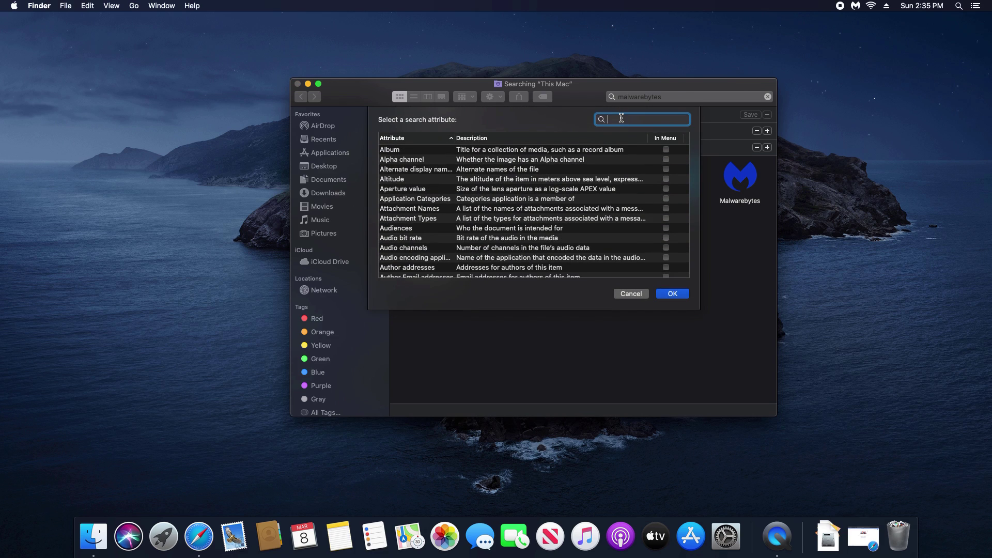
text(system)
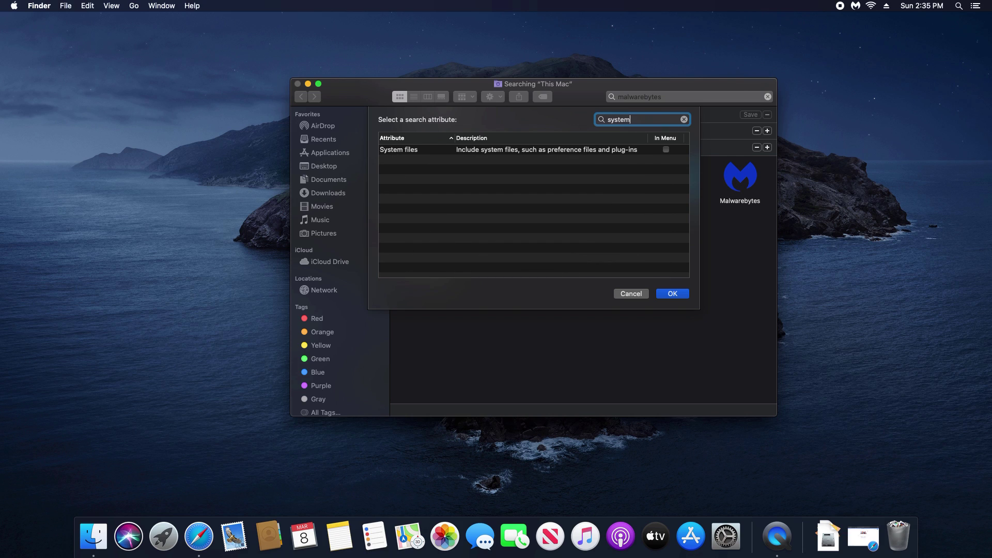
click(407, 151)
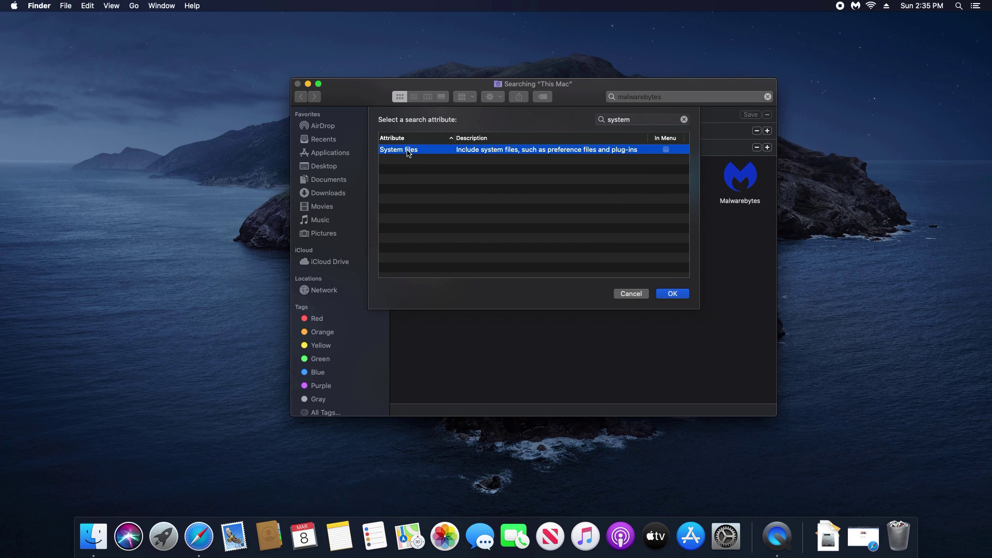
click(671, 294)
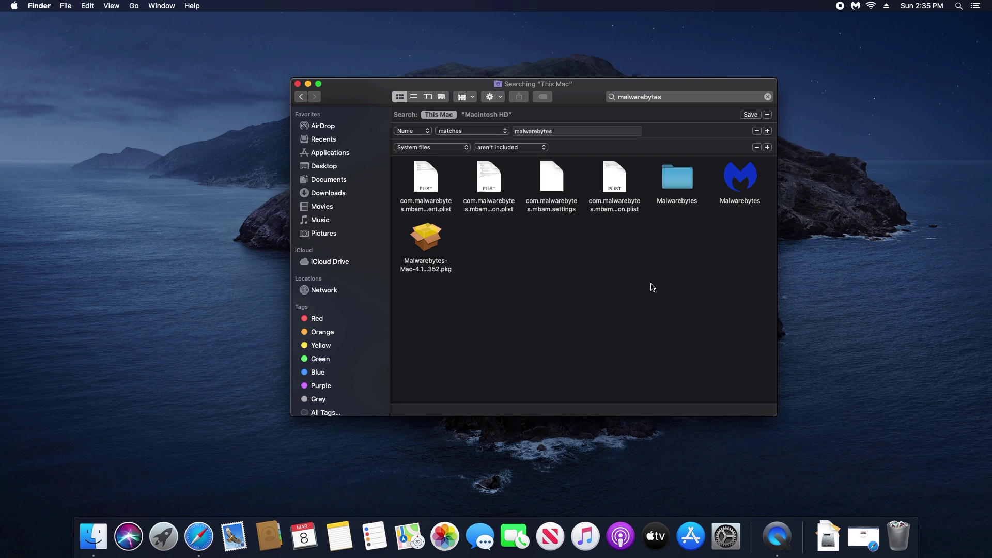
click(523, 149)
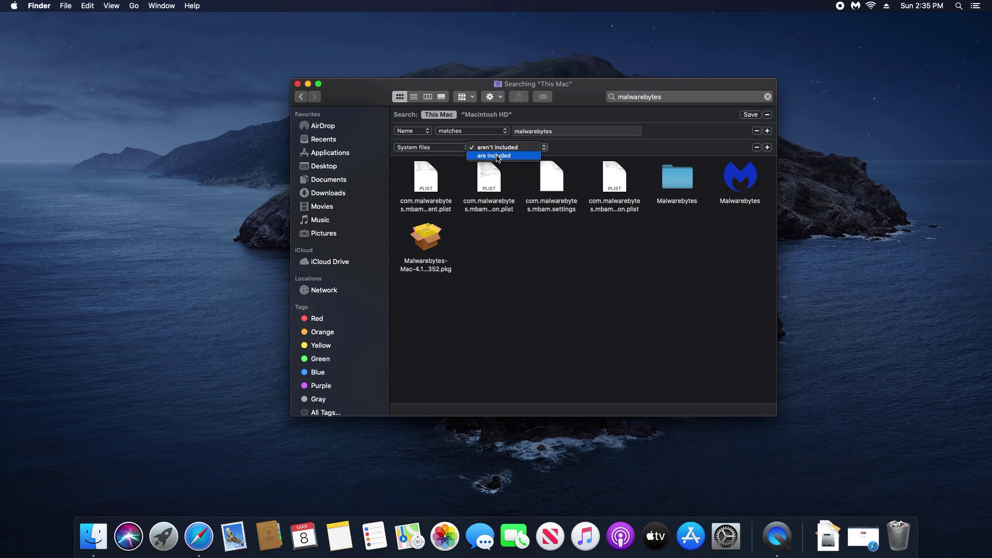
click(498, 158)
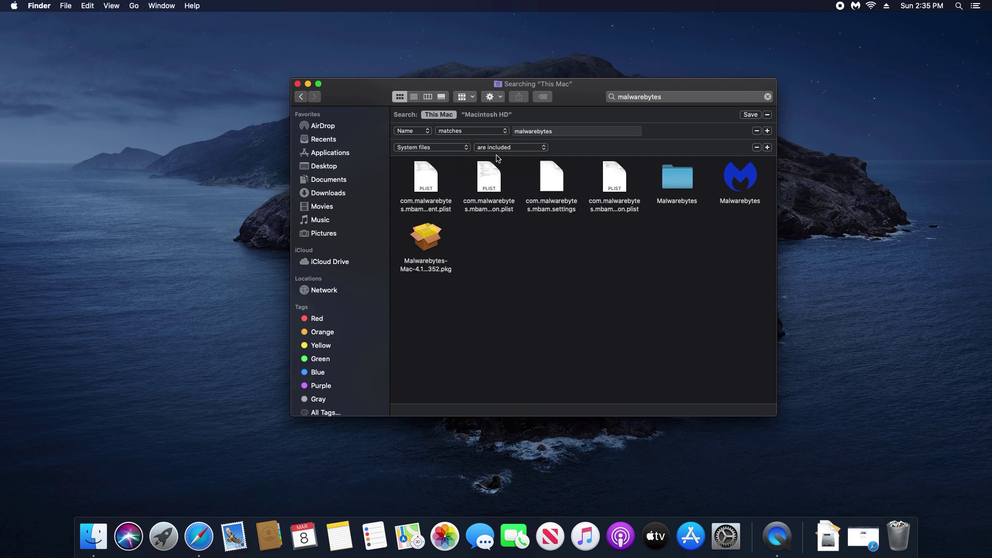
Move all the found Malwarebytes files, the folder, the app and the installer package to the Trash, authorizing with the account password.
click(432, 191)
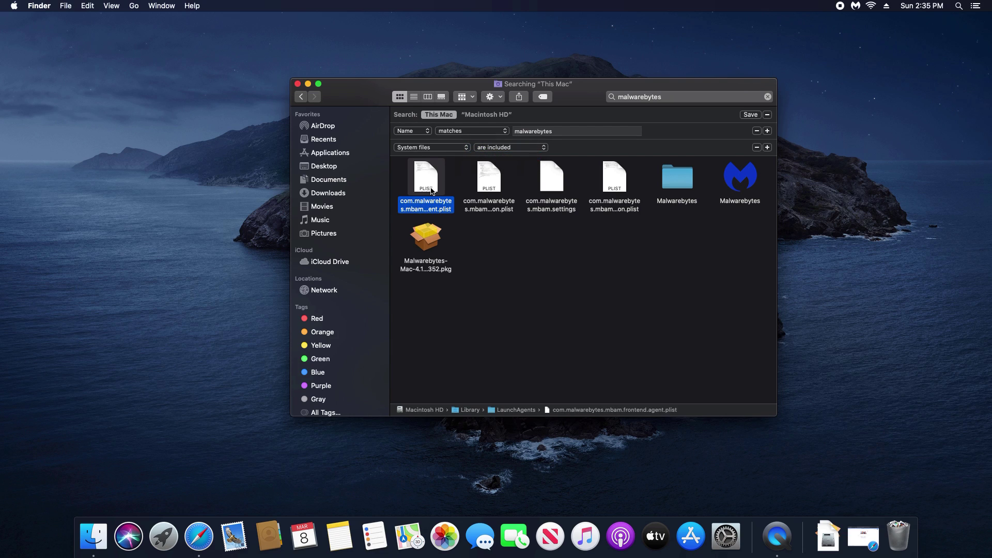
super+click(489, 206)
super+click(566, 211)
super+click(615, 211)
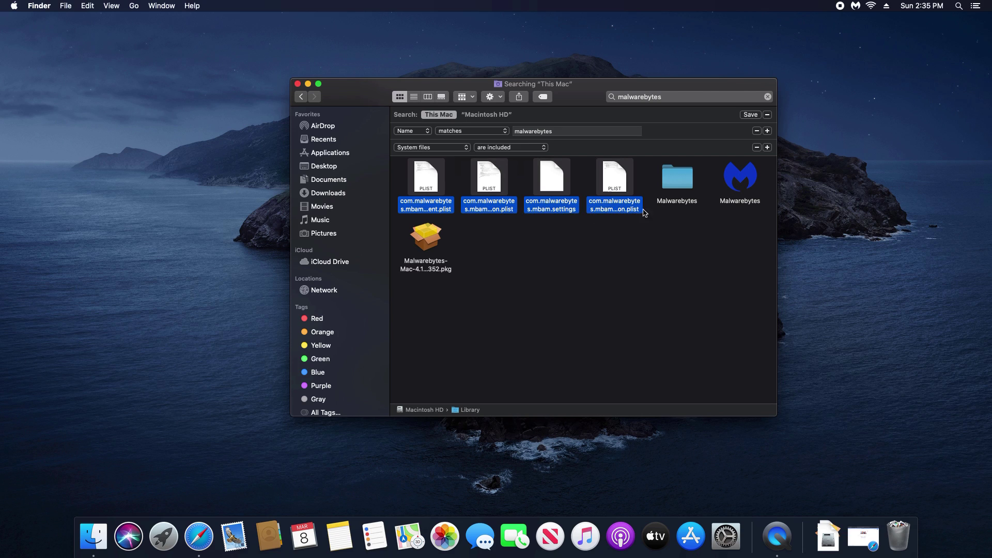
super+click(696, 198)
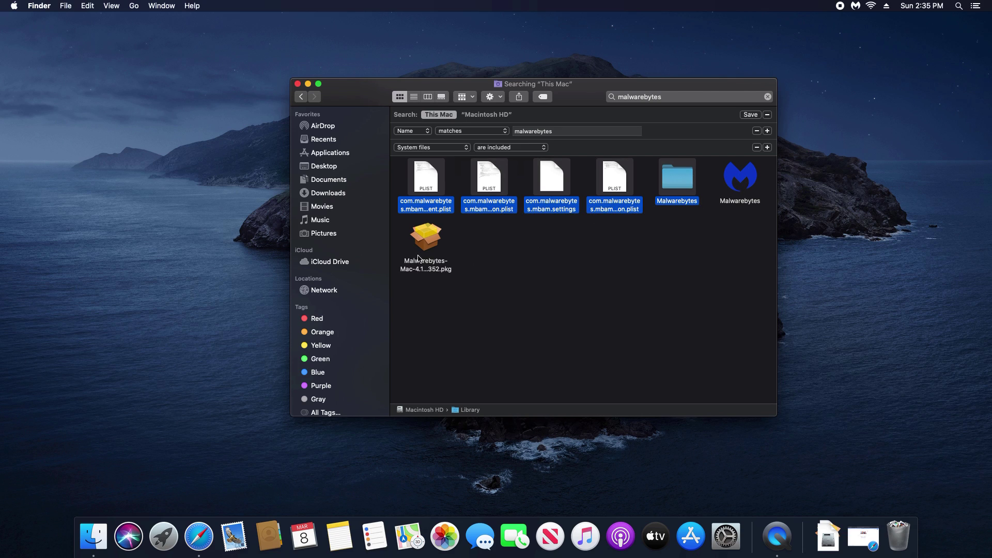
super+click(428, 245)
super+click(746, 177)
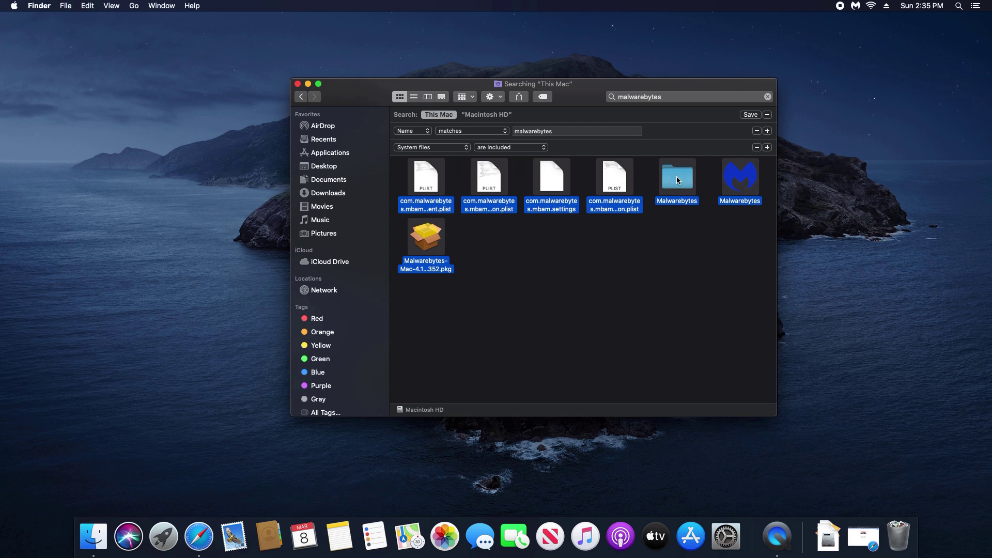
drag(611, 177, 900, 529)
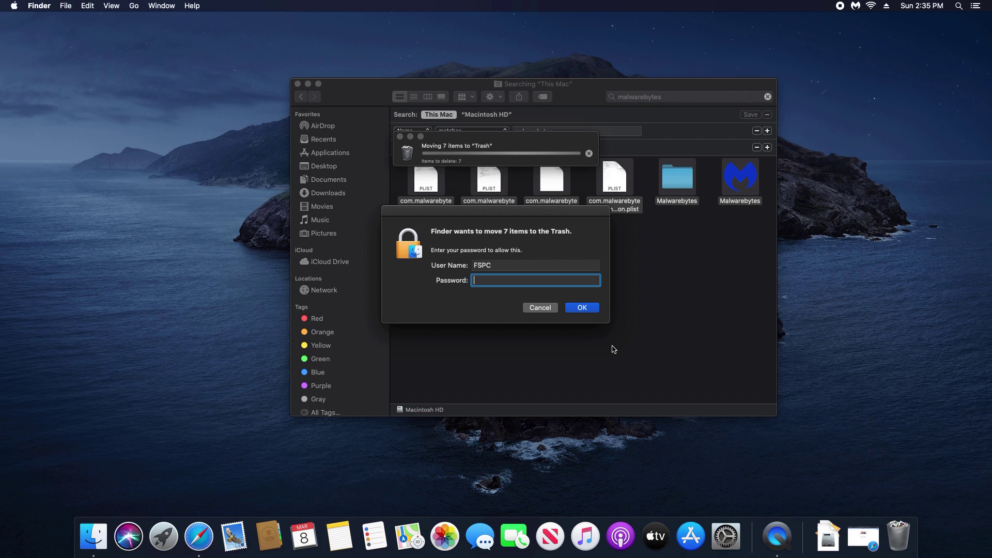
text(••••)
key(Return)
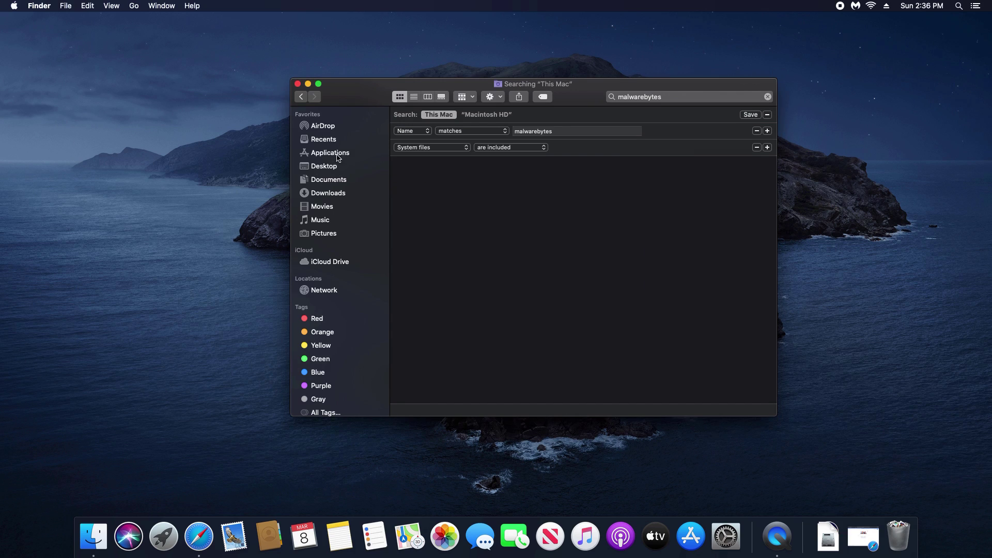
Move Skype from the Applications folder to the Trash.
click(321, 156)
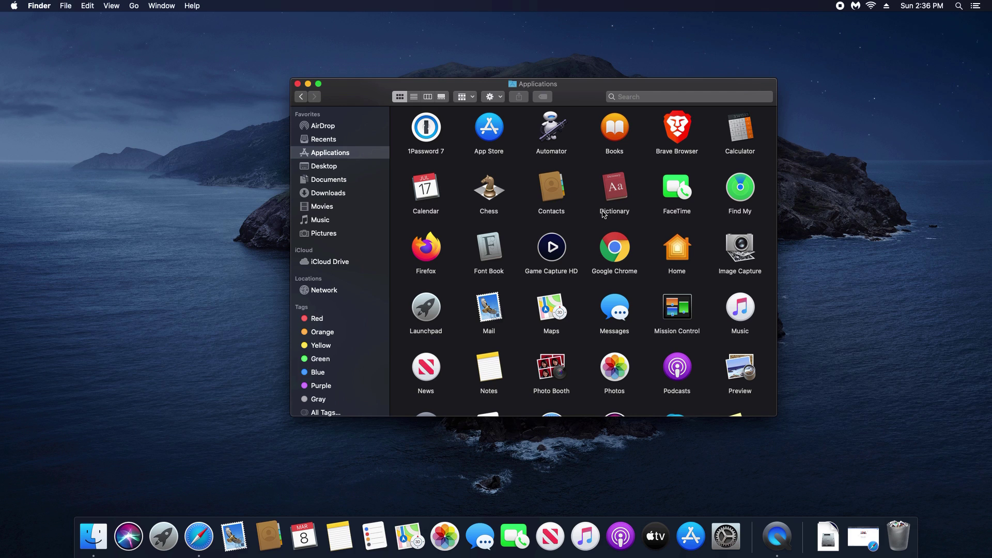
scroll(604, 214, down, 5)
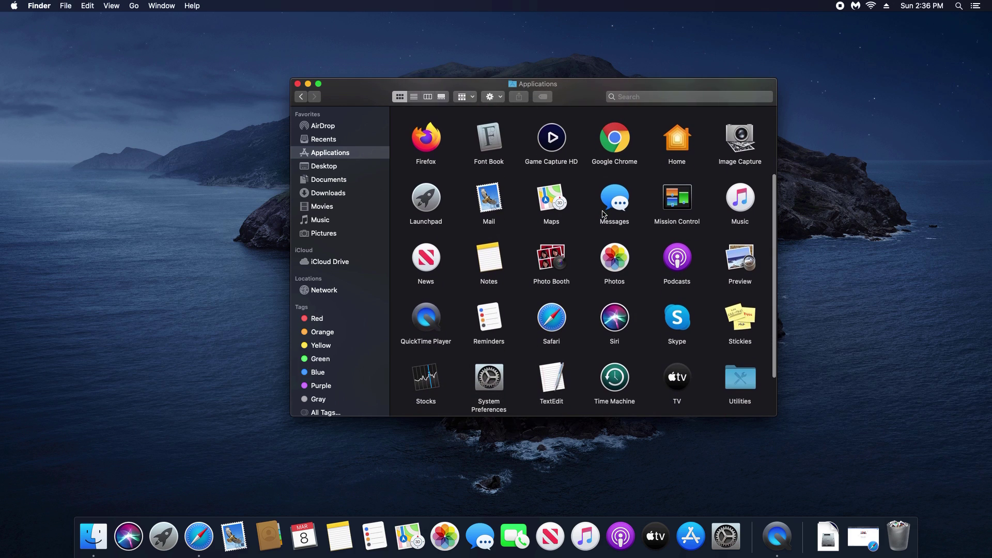
scroll(603, 215, up, 5)
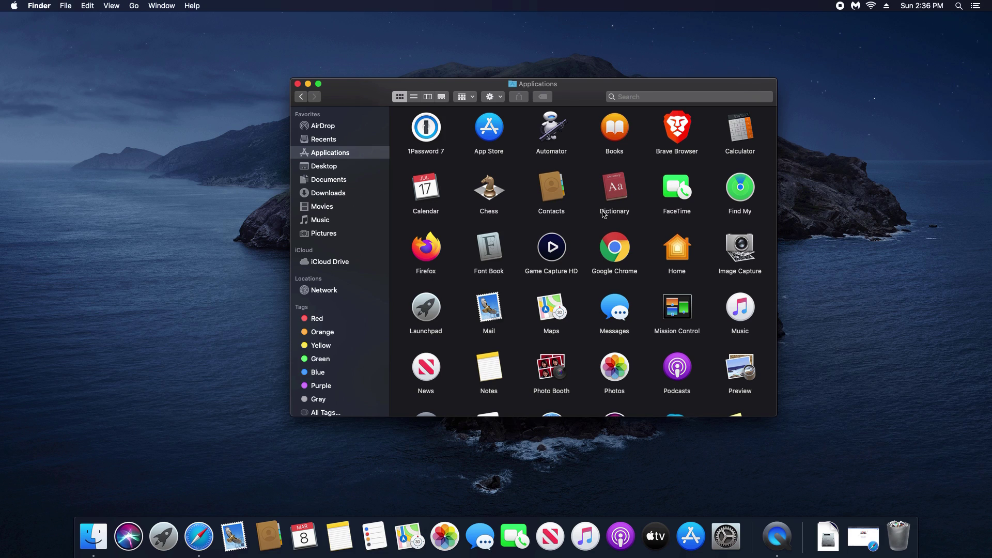
scroll(604, 215, down, 5)
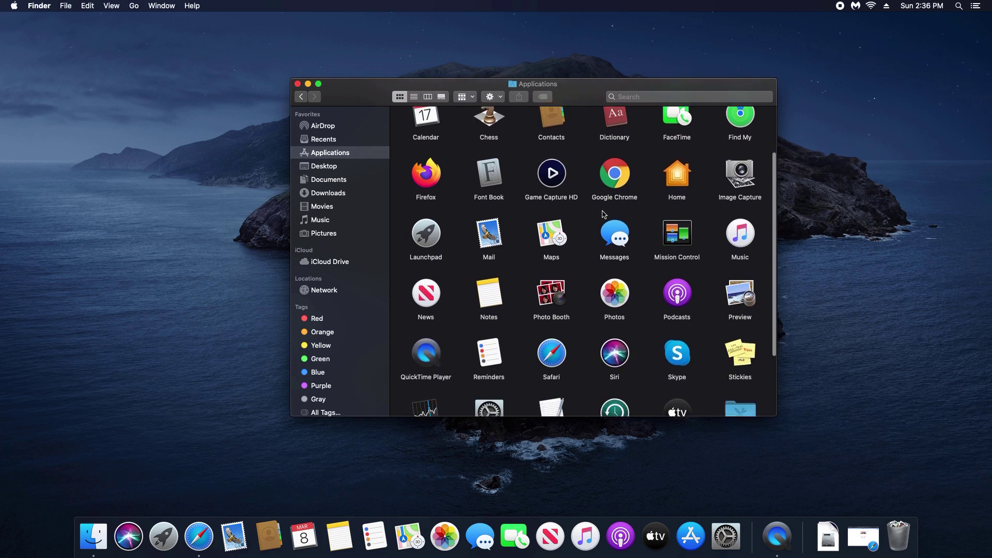
drag(679, 264, 899, 535)
scroll(611, 253, up, 5)
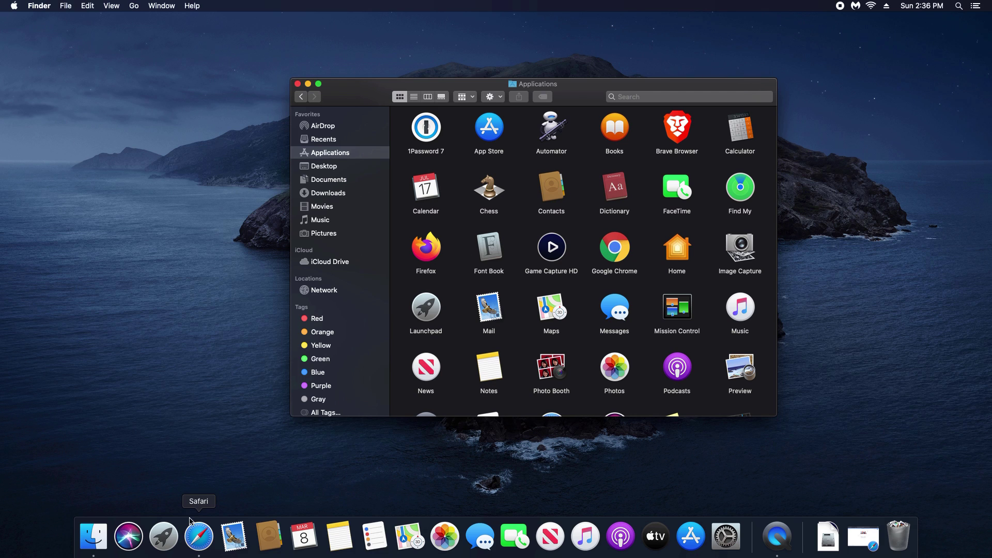
Switch to Safari, look through the program removal ratings on the Should I Remove It? site, and minimize the browser window.
click(194, 538)
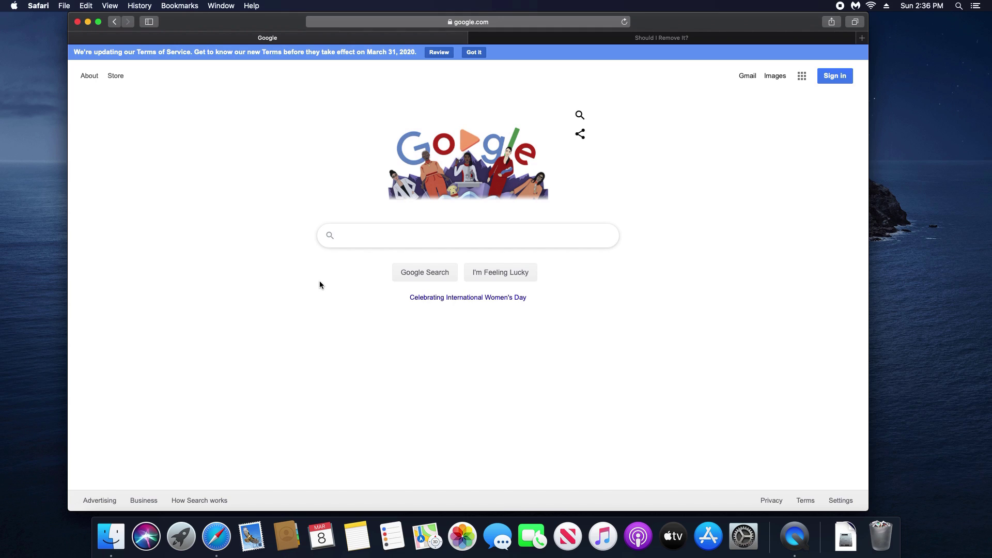
click(544, 40)
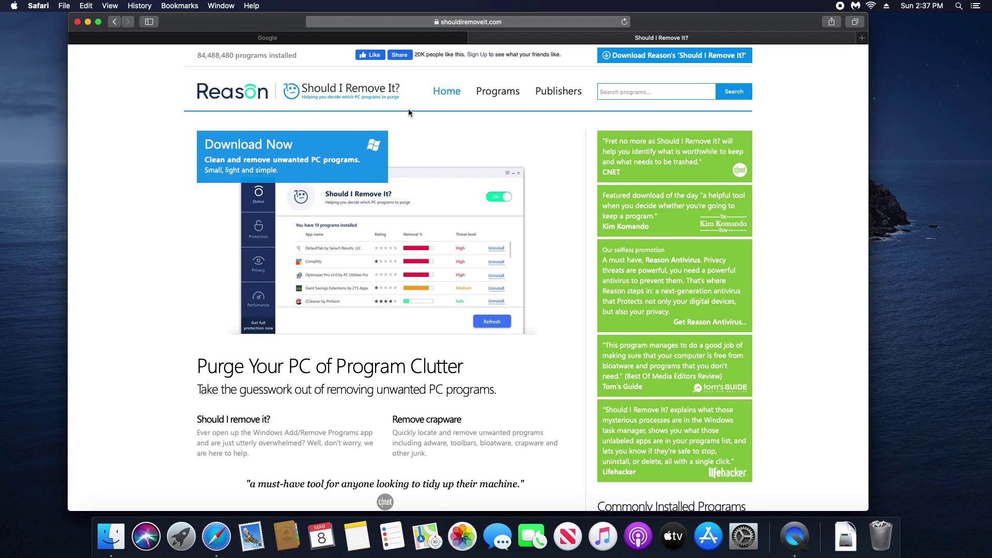
scroll(561, 159, down, 15)
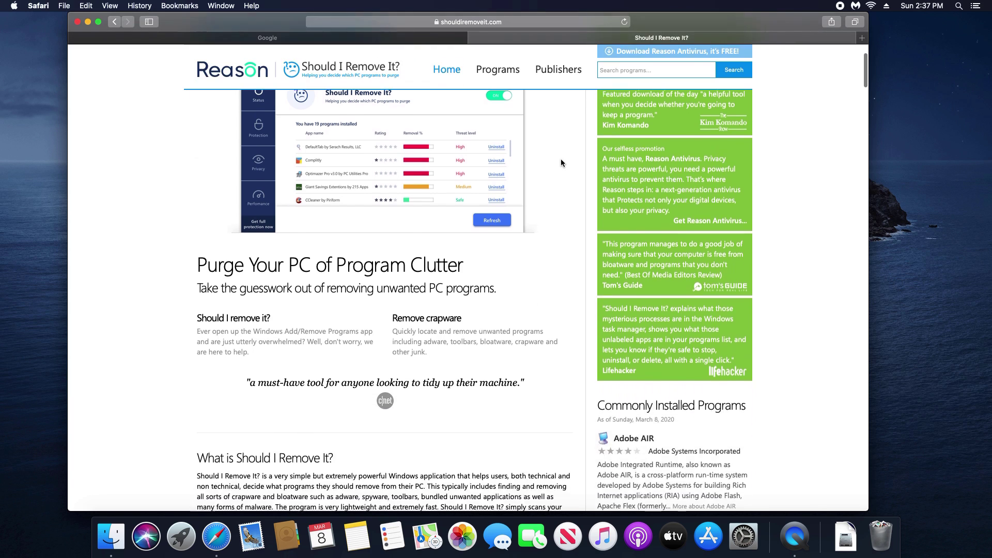
scroll(529, 267, down, 10)
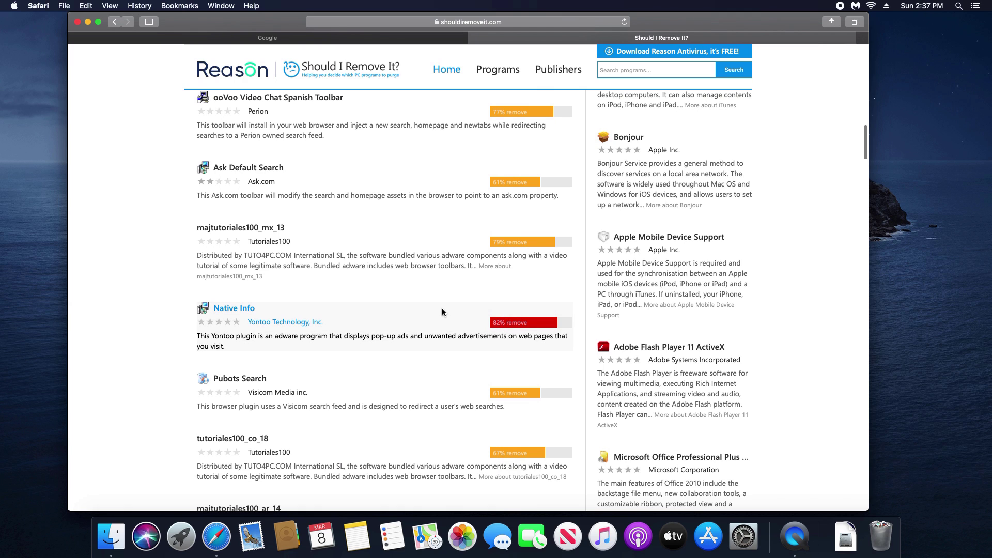
click(88, 22)
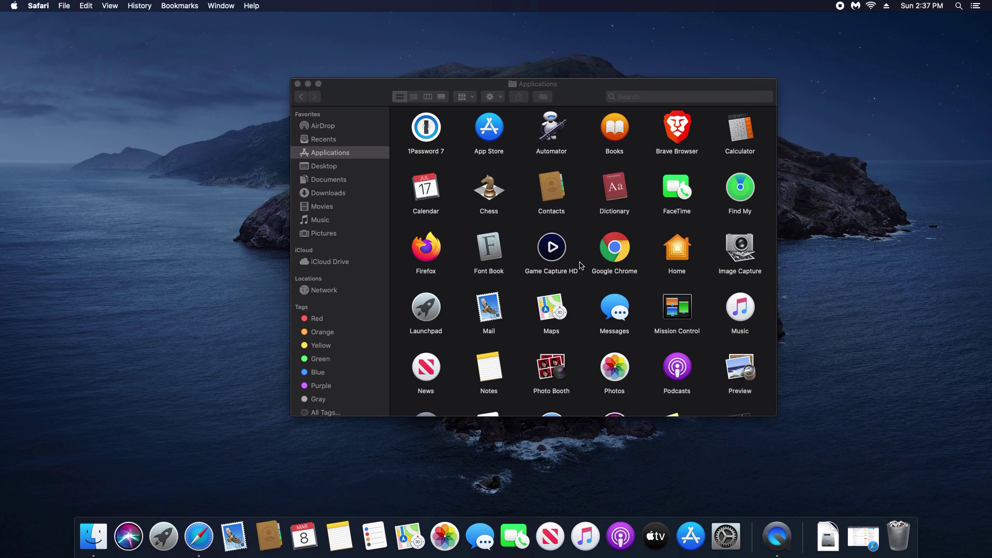
scroll(581, 266, down, 5)
scroll(581, 266, down, 1)
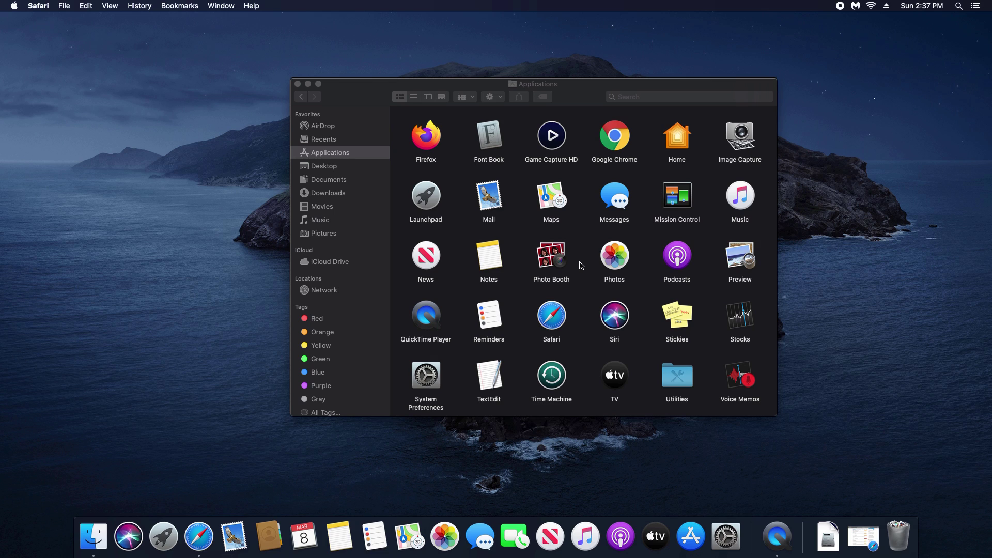
scroll(581, 266, up, 3)
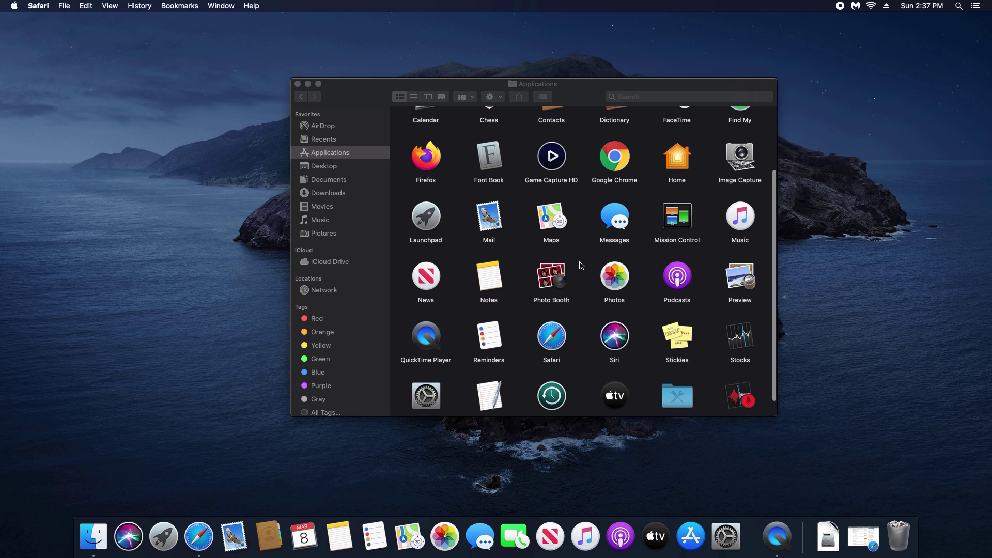
scroll(581, 265, up, 1)
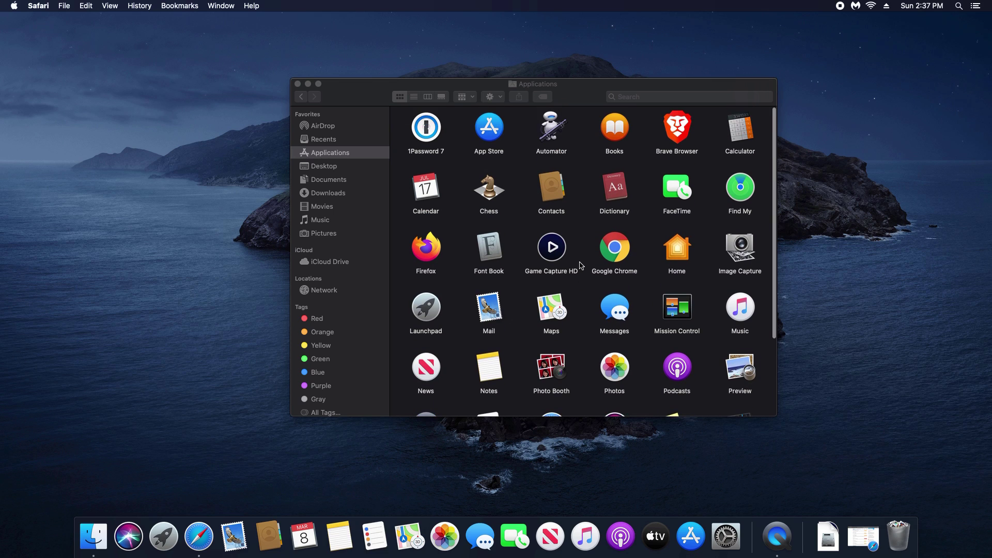
Move 1Password 7 from the Applications folder to the Trash, authorizing the removal with the account password.
drag(433, 138, 905, 528)
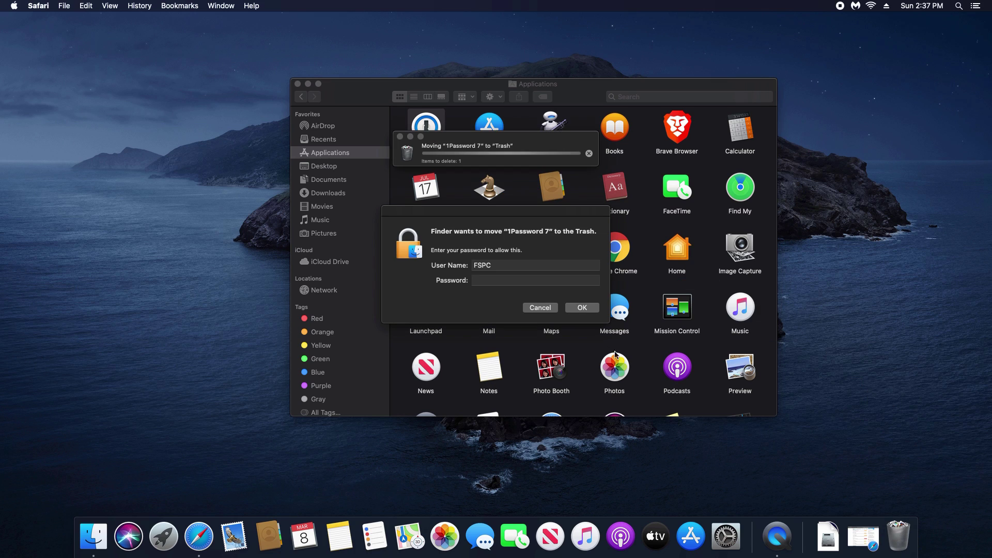
click(505, 282)
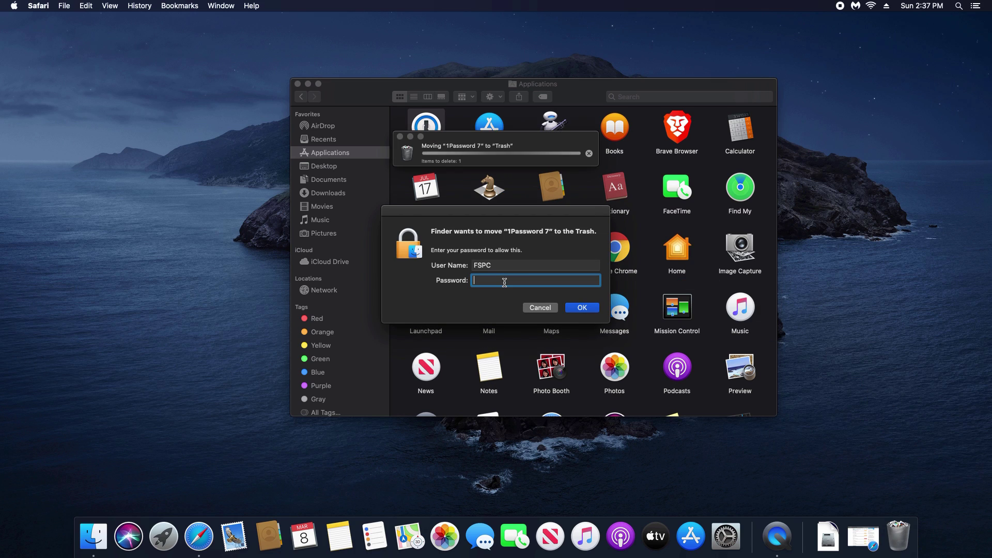
key(Return)
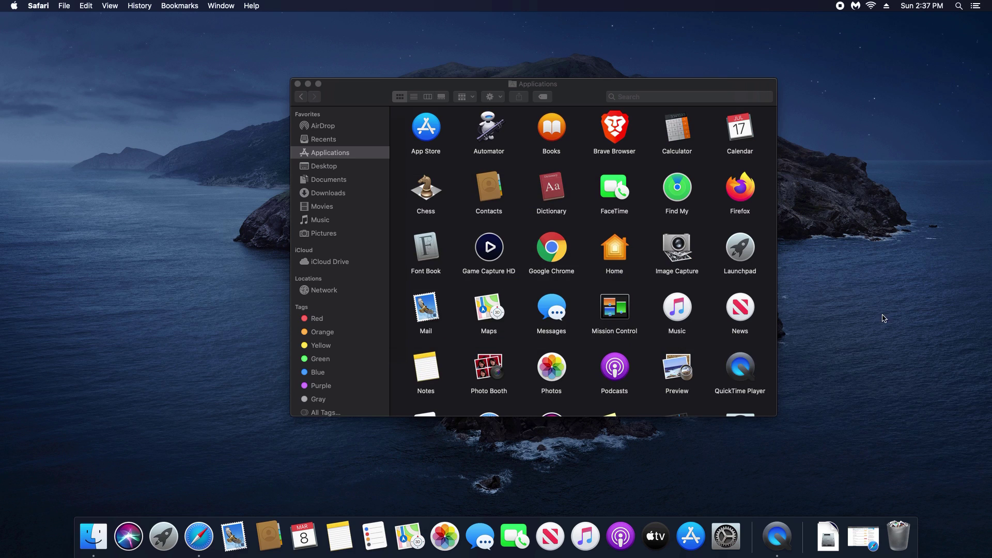
Open the Trash and permanently empty it of all the removed apps and leftover Malwarebytes files.
click(904, 532)
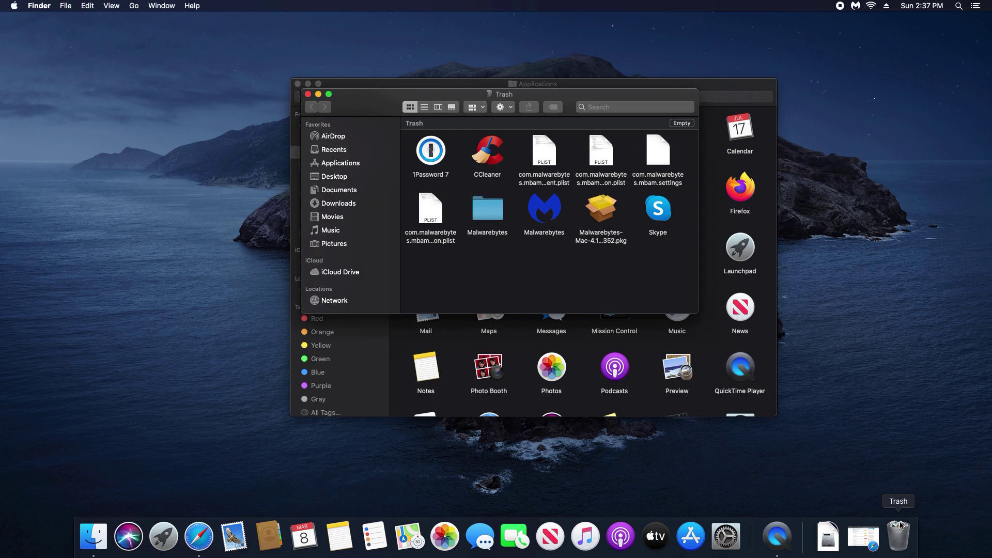
click(509, 108)
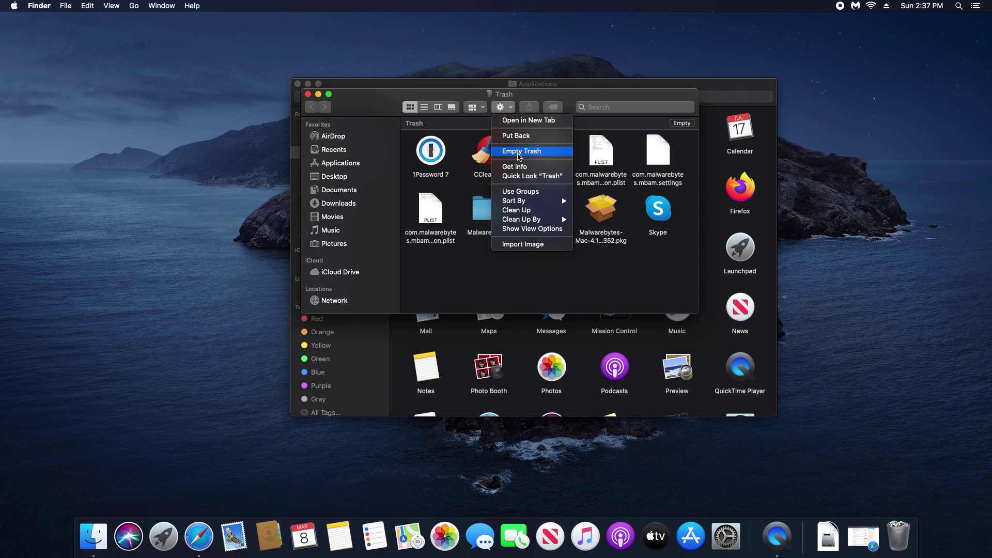
click(520, 151)
click(572, 184)
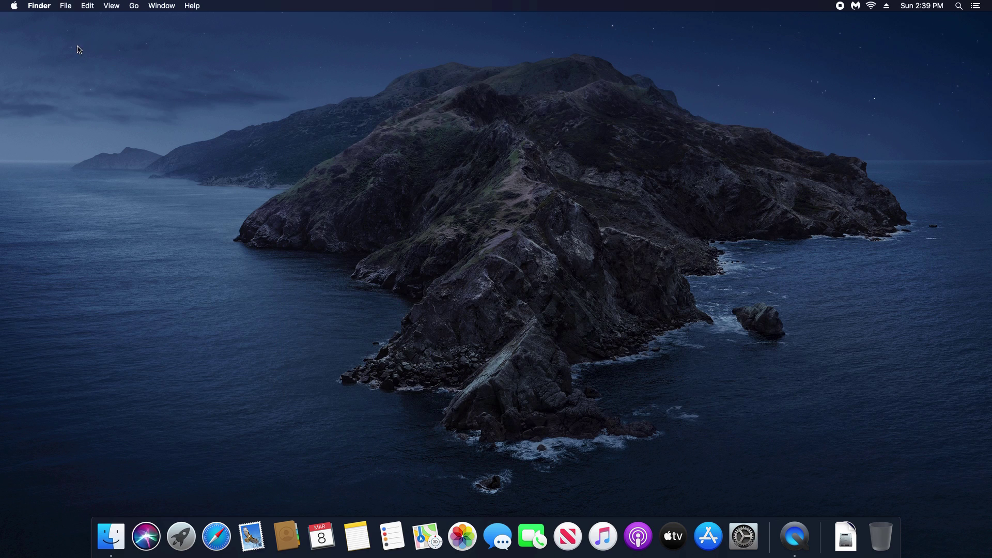
Restart the Mac to finish the cleanup.
click(14, 6)
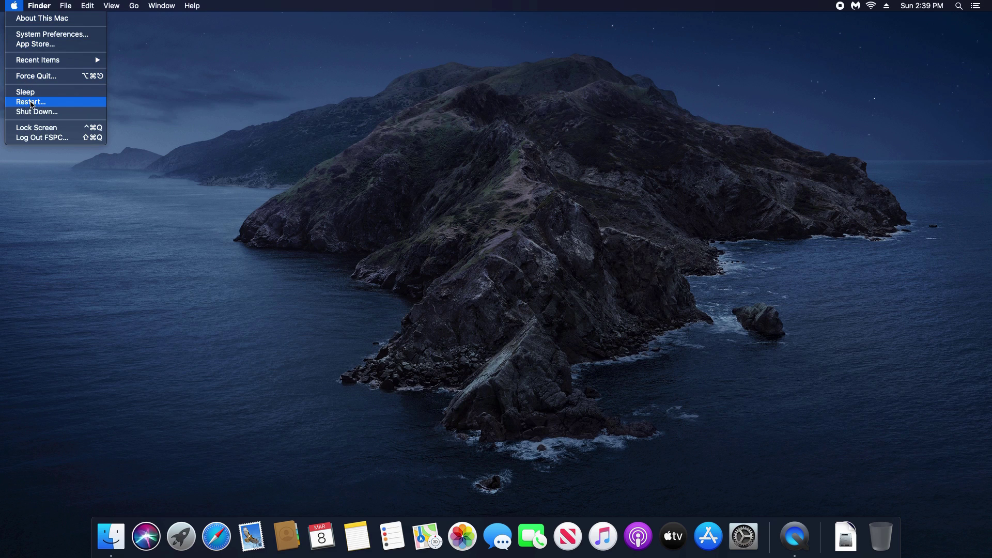
click(31, 102)
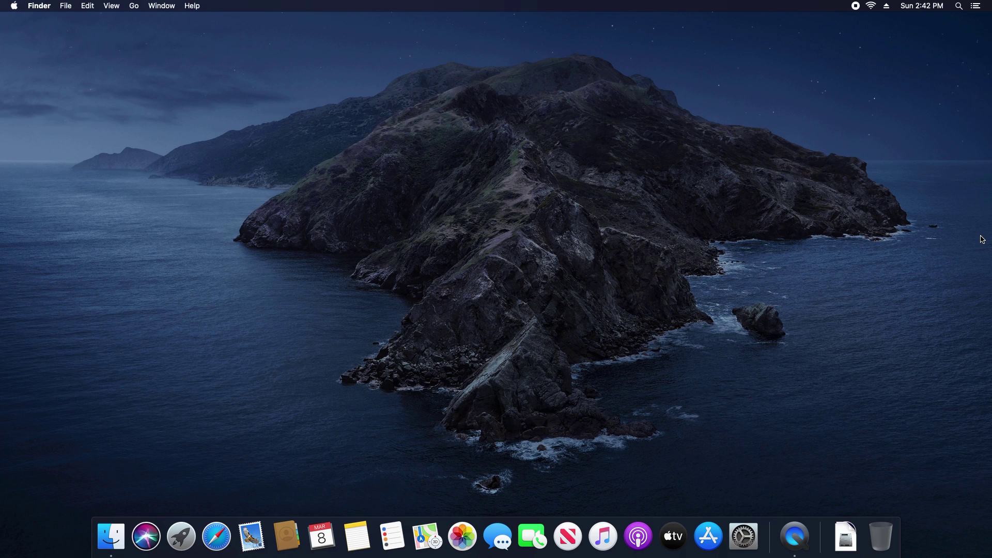